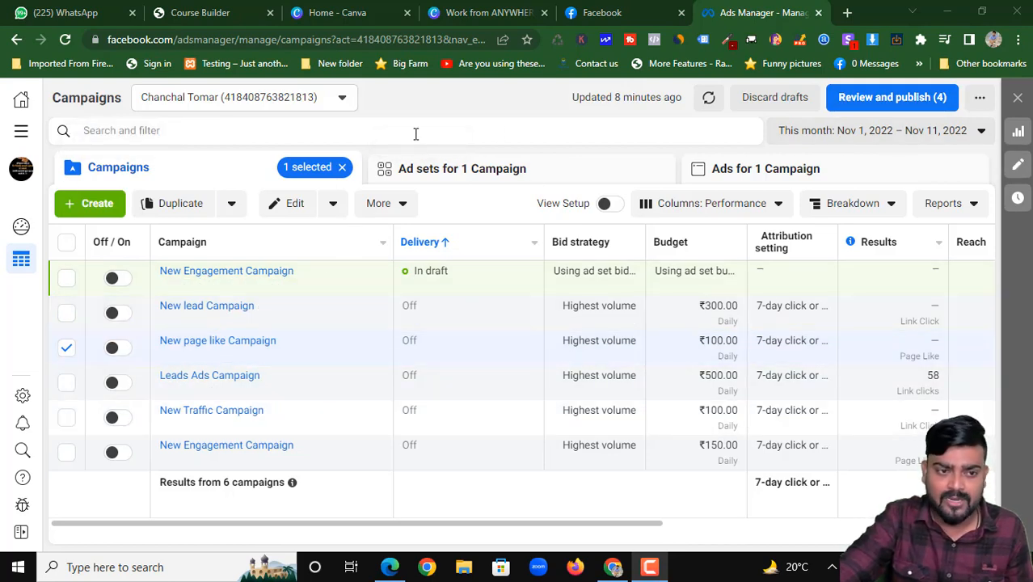
Start creating a new campaign and choose Engagement as the campaign objective
left_click(105, 206)
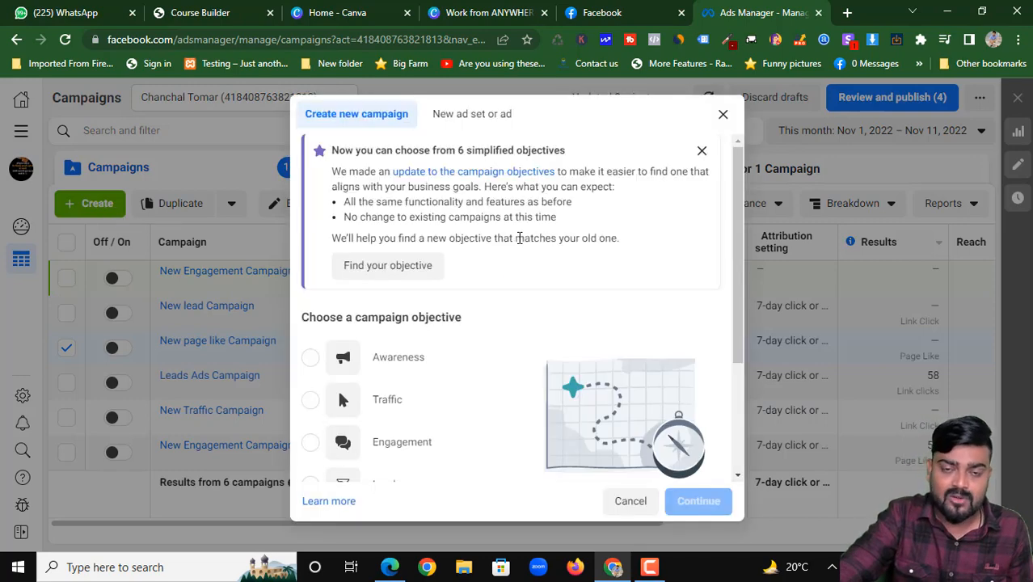
scroll(502, 341, "down", 2)
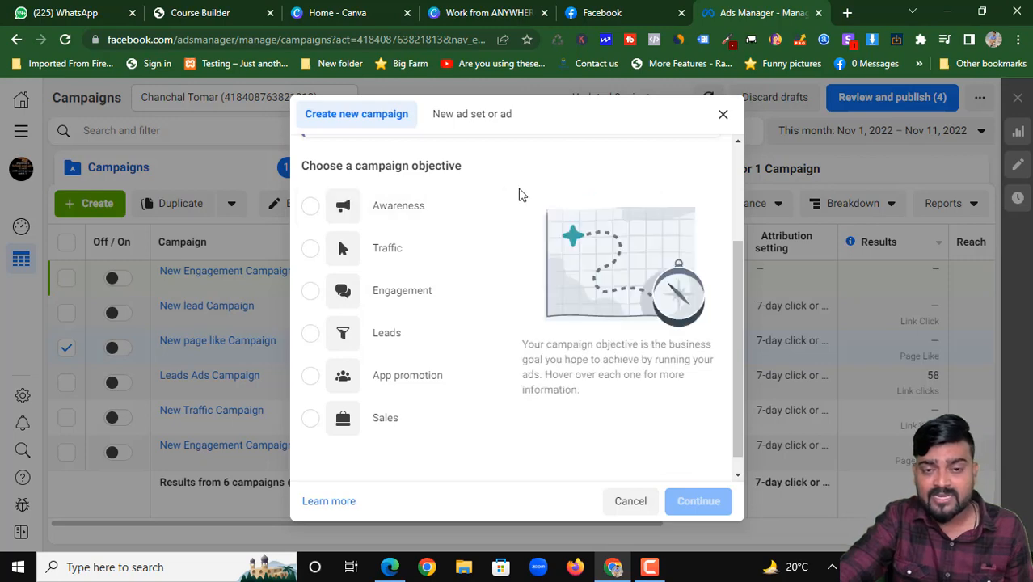
mouse_move(387, 296)
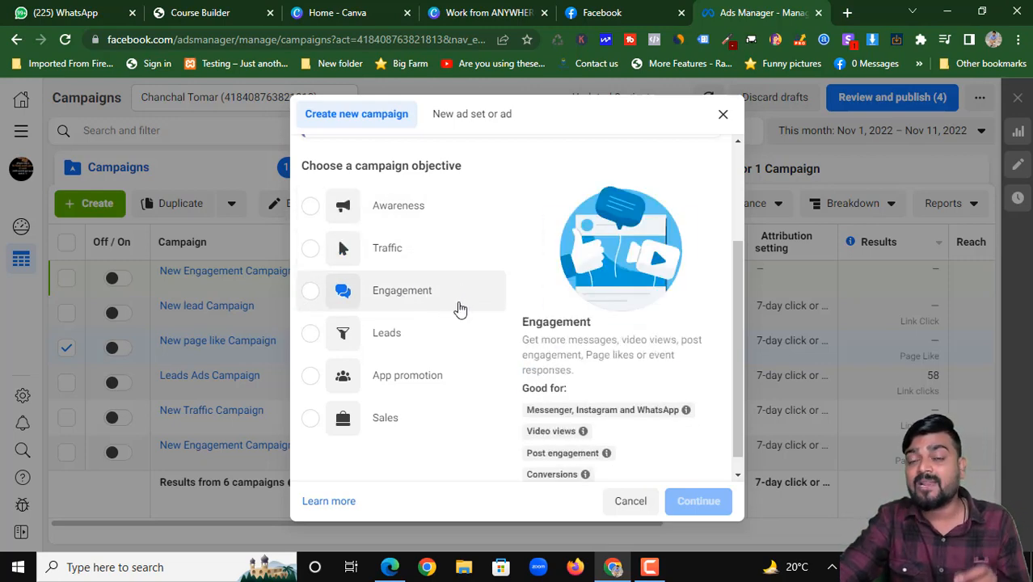
scroll(459, 297, "up", 3)
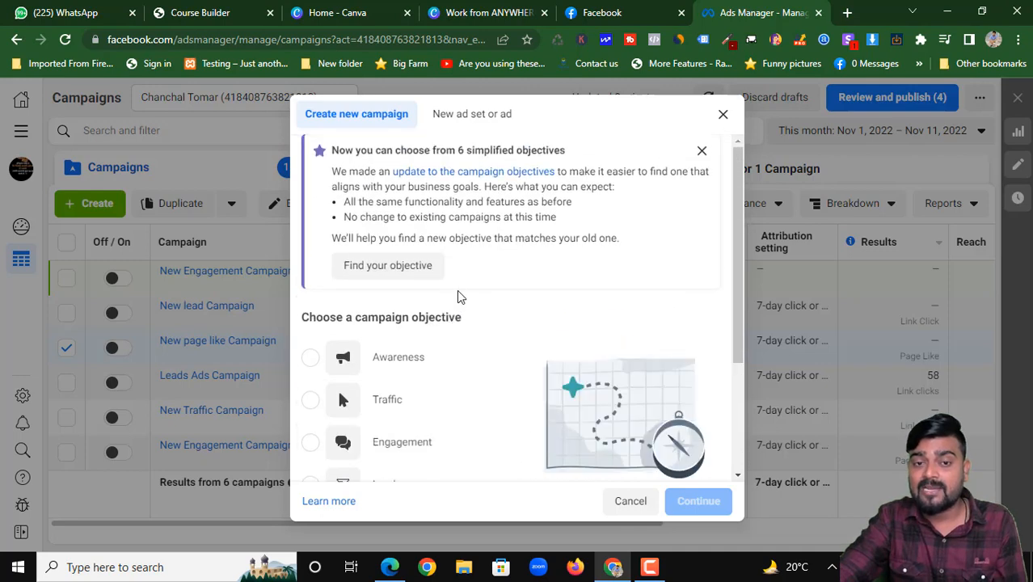
scroll(427, 392, "down", 3)
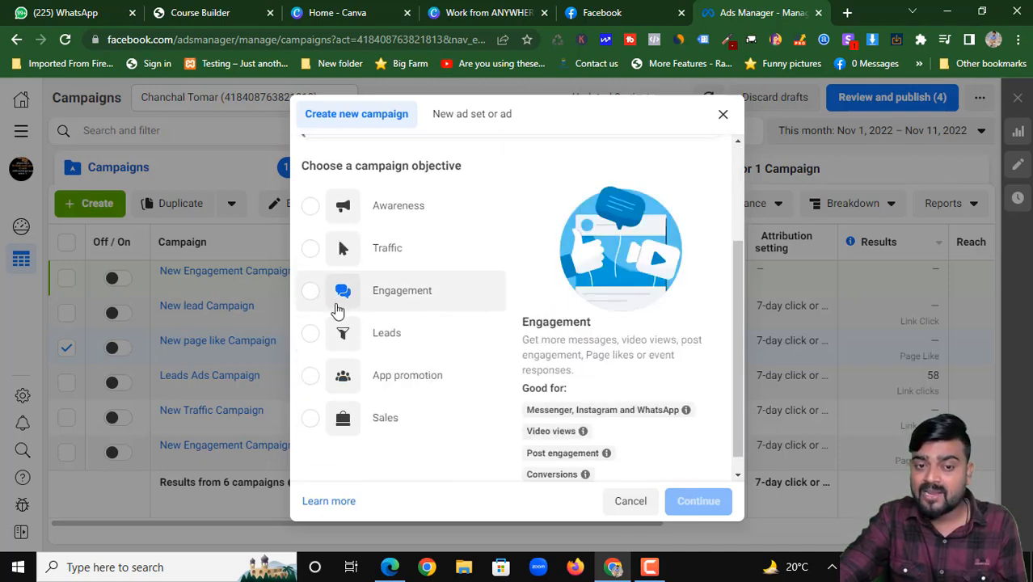
left_click(319, 296)
Look up the former Post engagement objective in the objective finder and continue with the Engagement objective
scroll(454, 270, "up", 3)
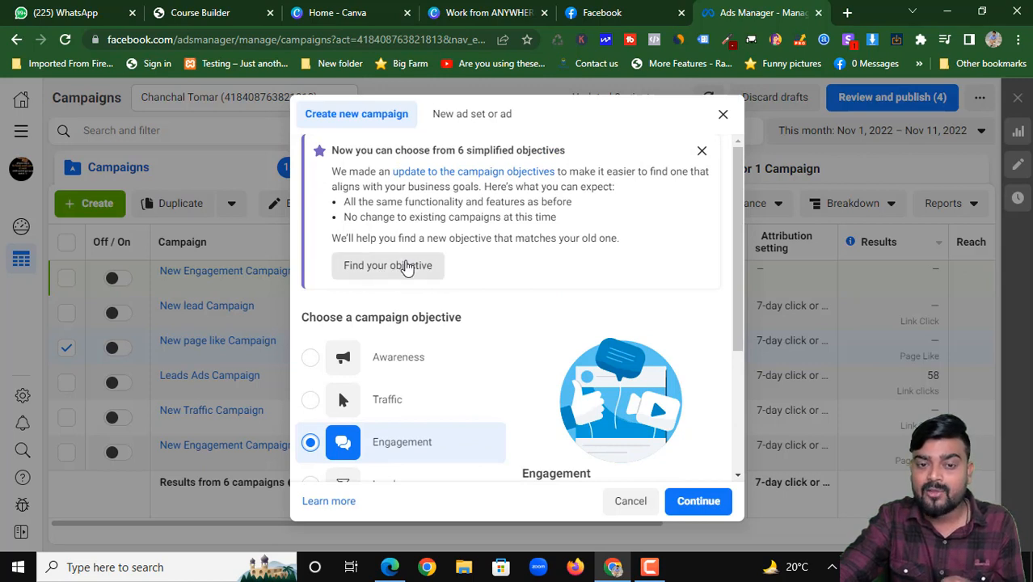
left_click(402, 268)
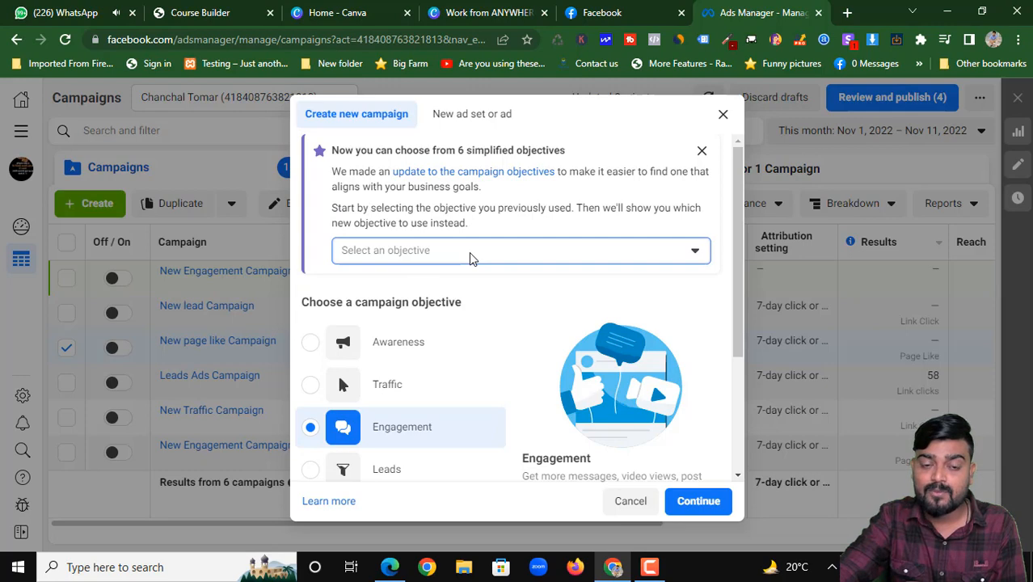
left_click(469, 253)
scroll(450, 377, "down", 2)
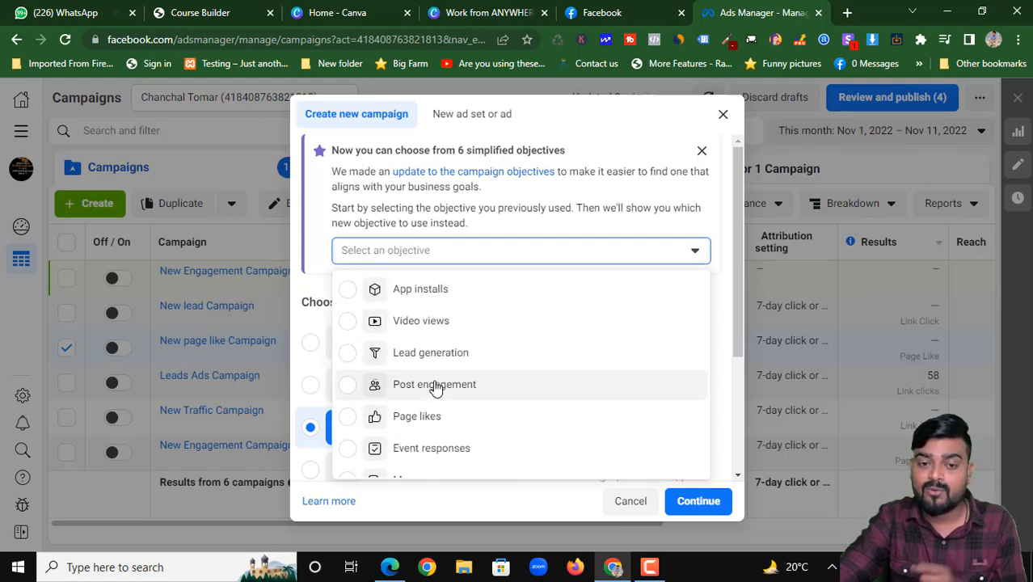
left_click(437, 385)
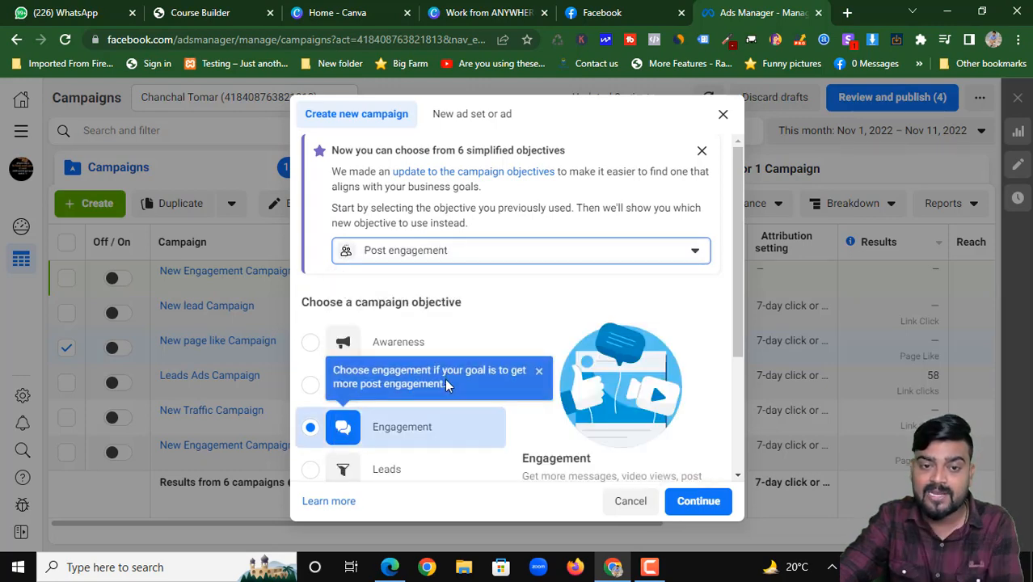
left_click(526, 253)
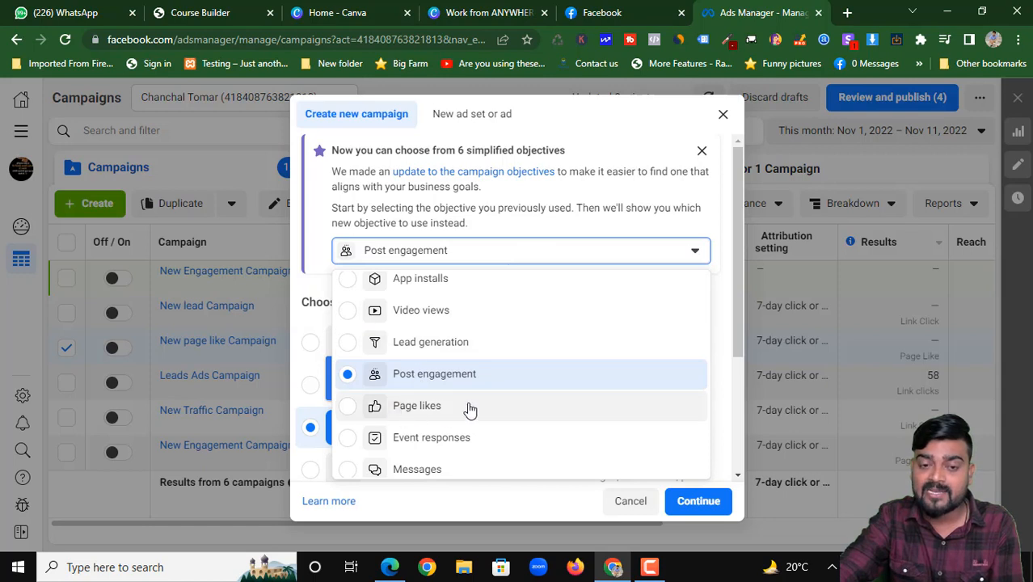
scroll(444, 324, "down", 2)
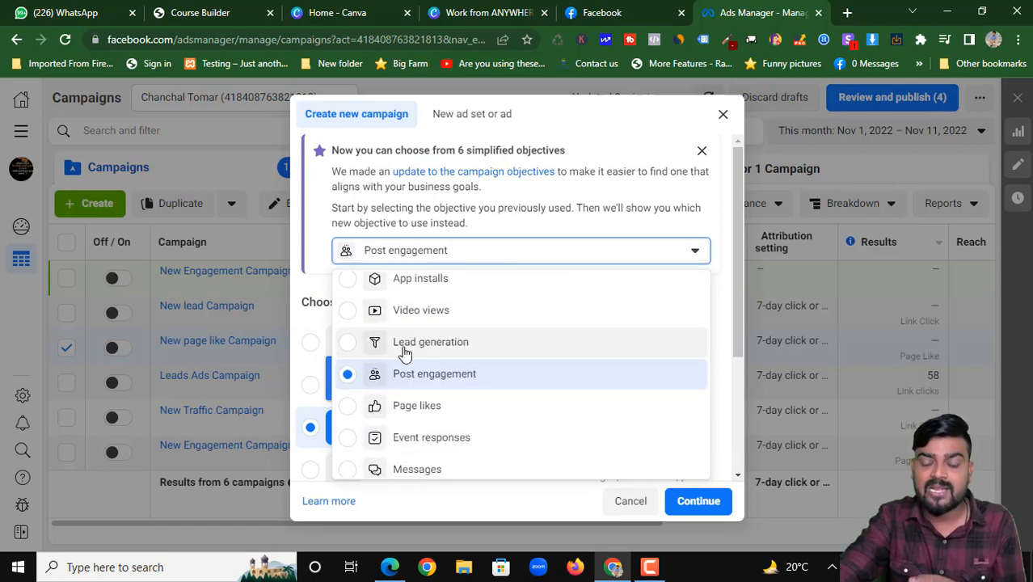
left_click(440, 375)
scroll(502, 323, "down", 3)
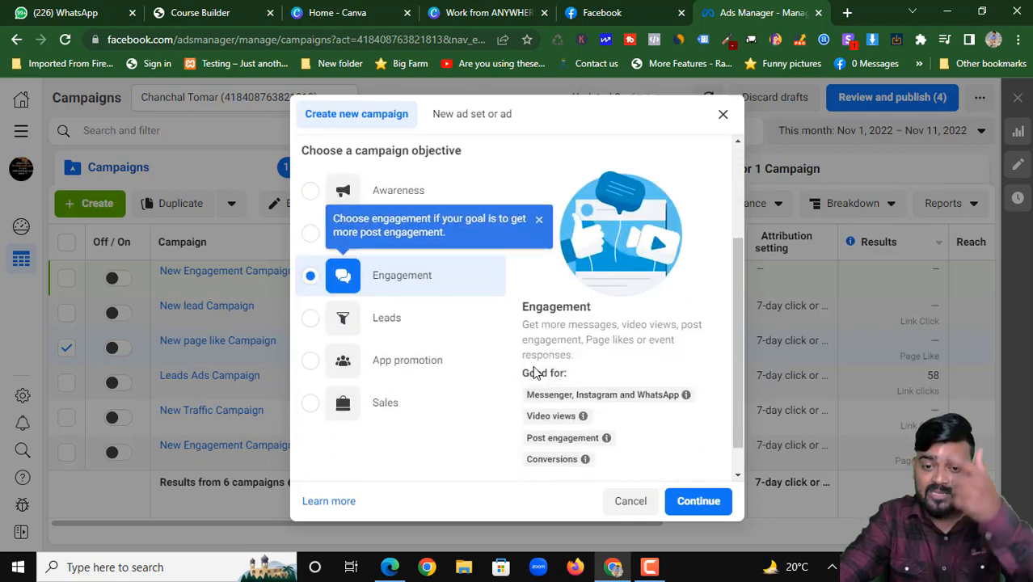
left_click(692, 505)
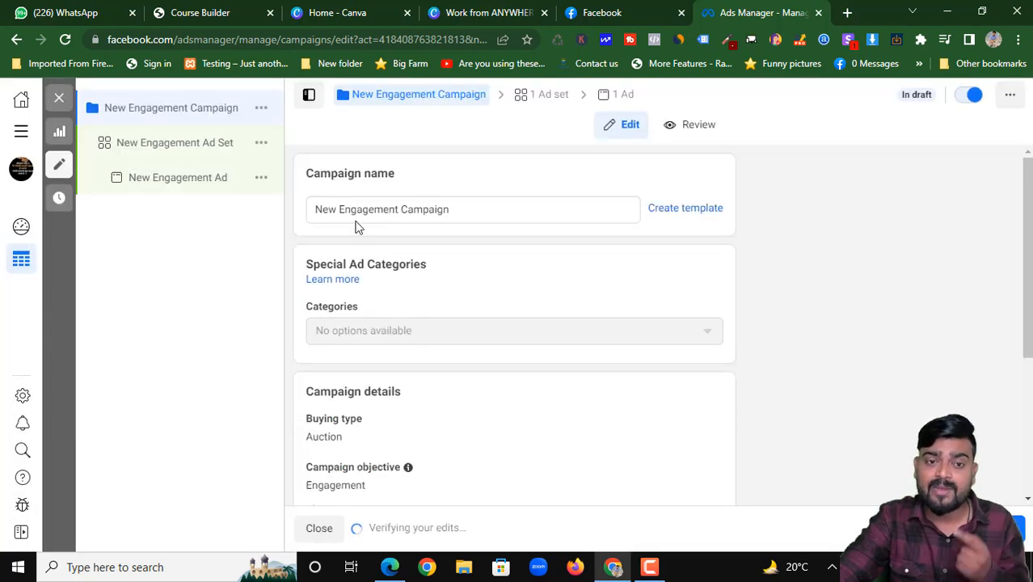
Rename the campaign as New Post Engagement Campaign and dismiss the Leads campaign recommendation
left_click_drag(340, 208, 397, 203)
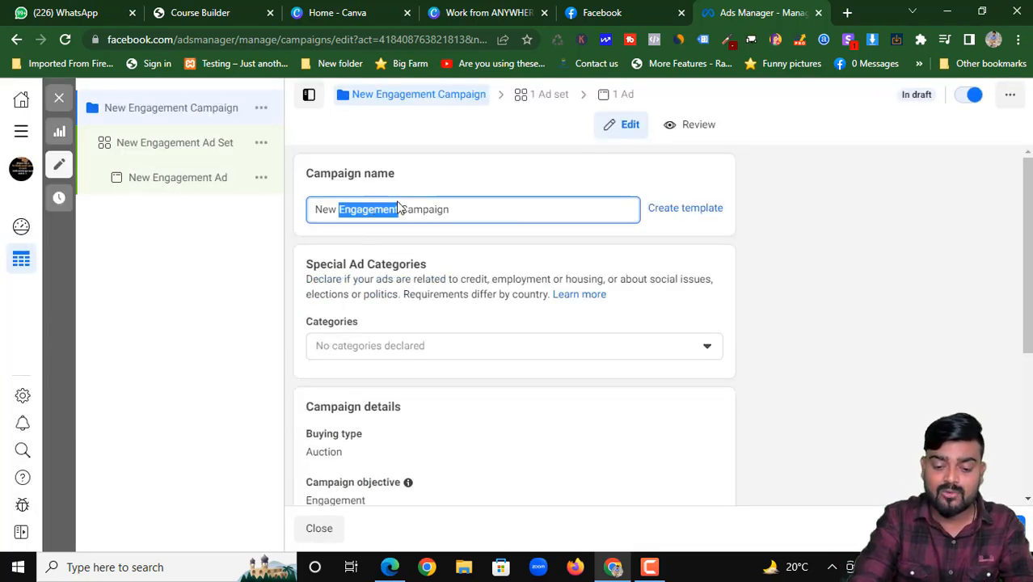
type("Post Eng")
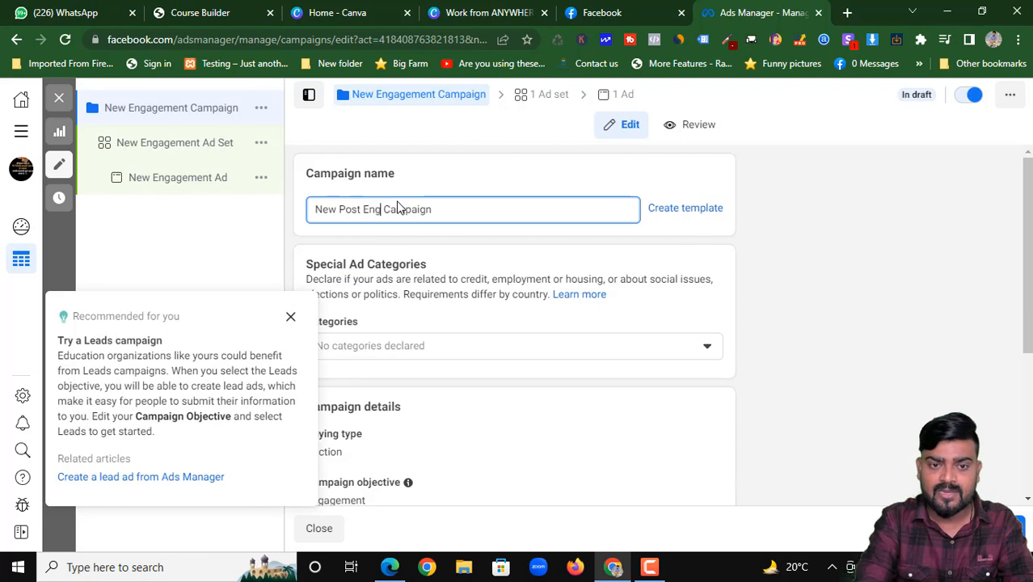
type("age")
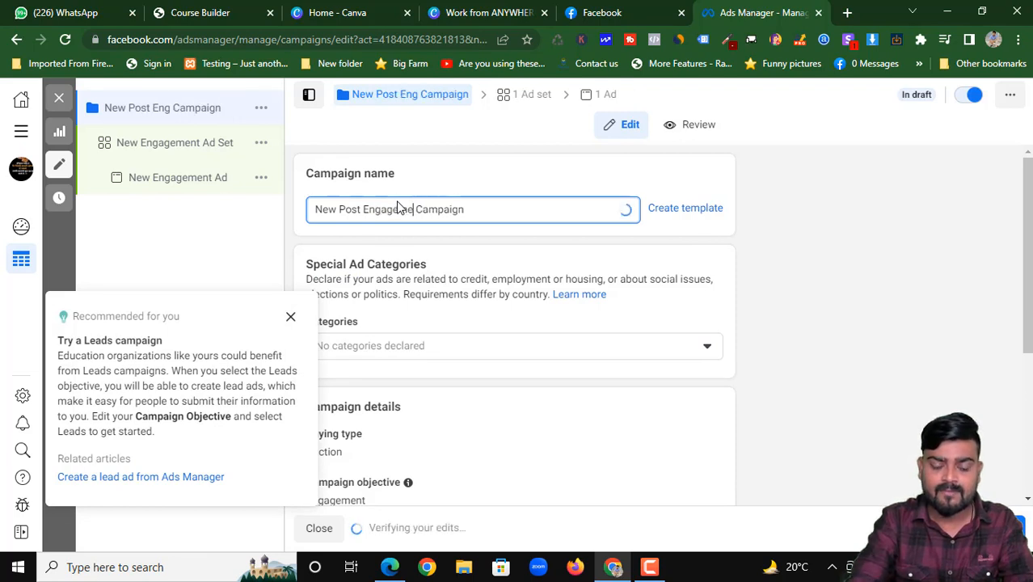
type("ment")
scroll(356, 287, "down", 2)
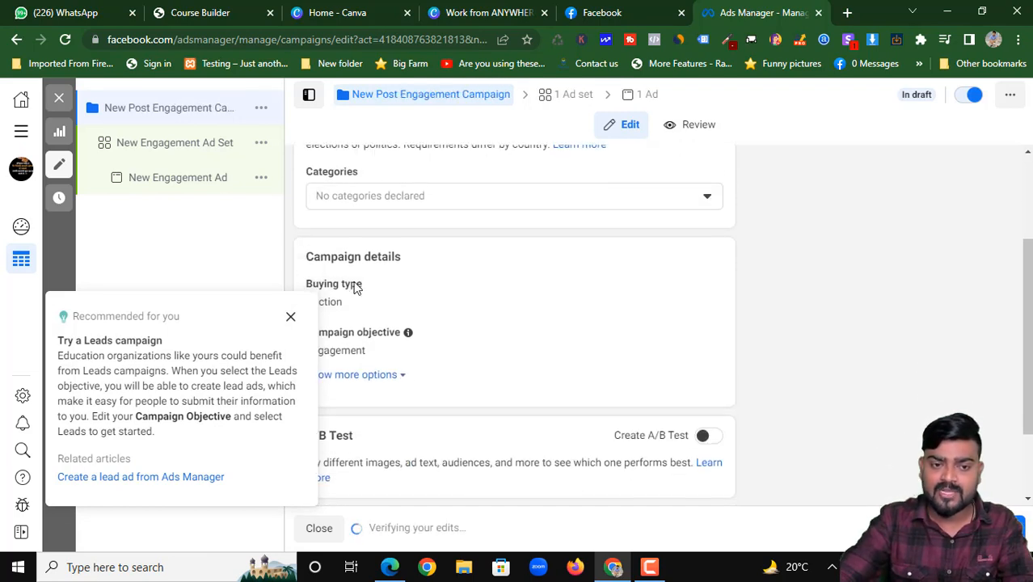
left_click(290, 316)
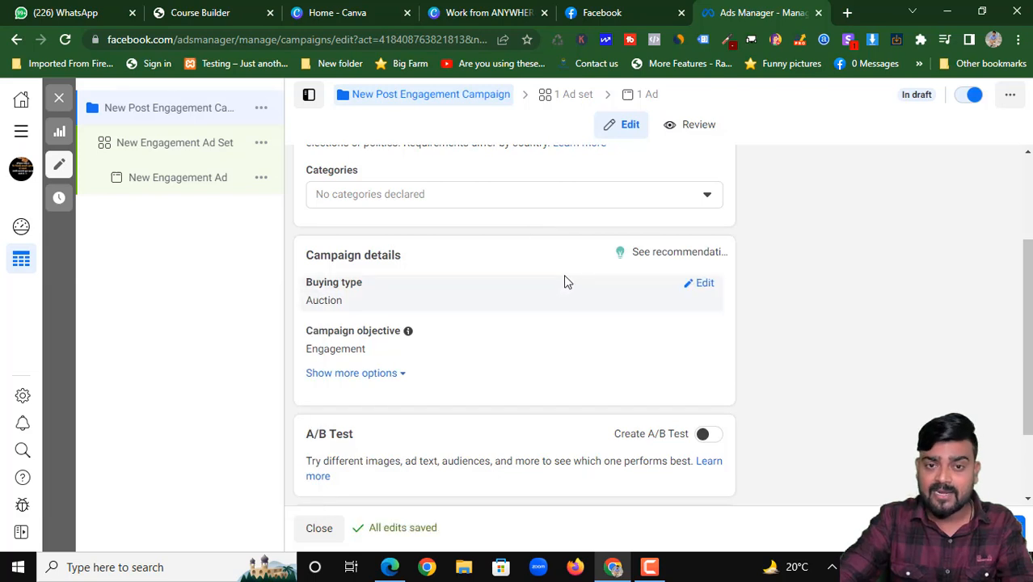
Turn on Advantage campaign budget with a daily budget of ₹200 and dismiss the bid strategy notice
scroll(567, 283, "up", 1)
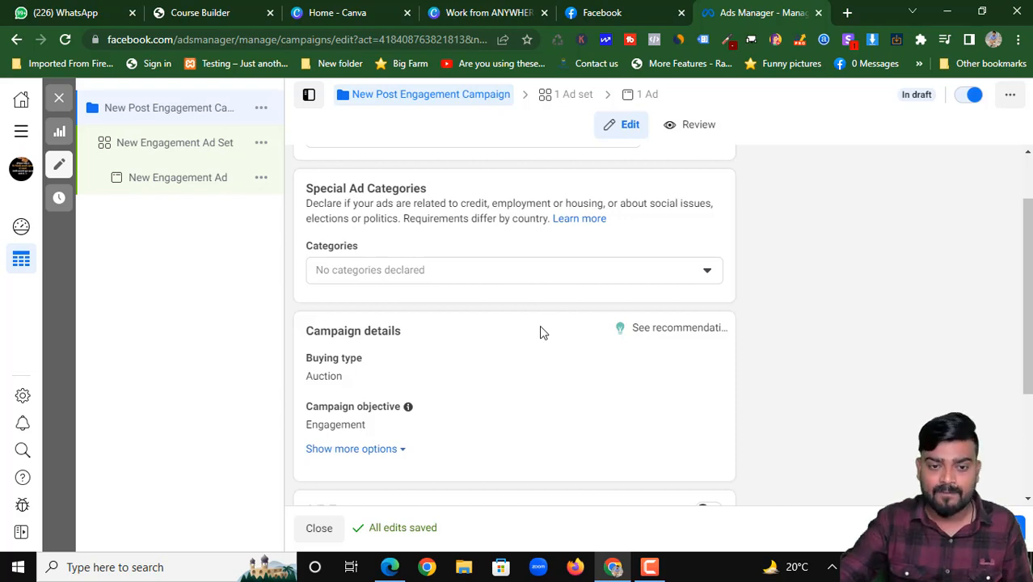
scroll(541, 332, "down", 2)
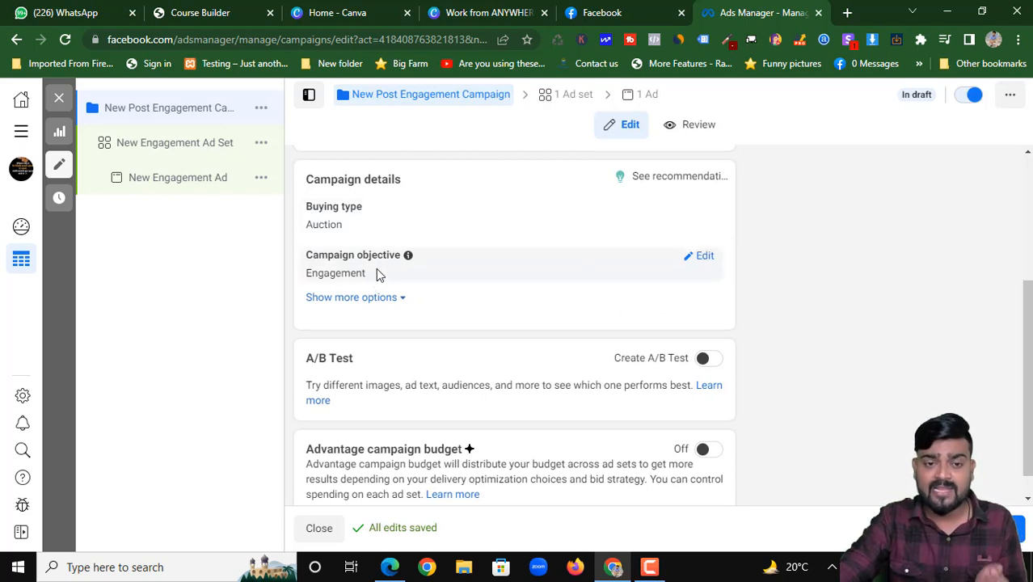
scroll(711, 365, "down", 1)
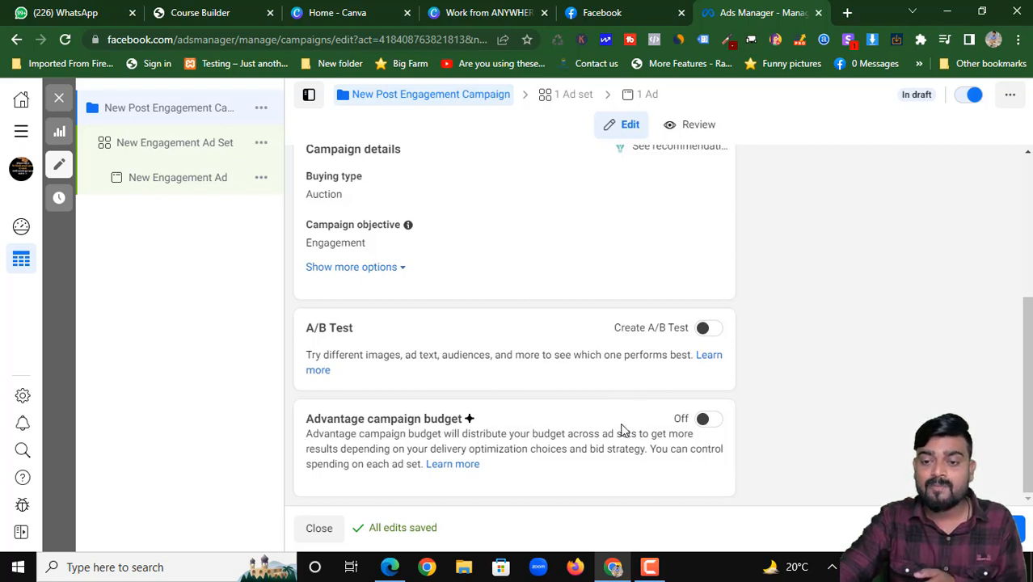
left_click(697, 429)
scroll(679, 427, "down", 2)
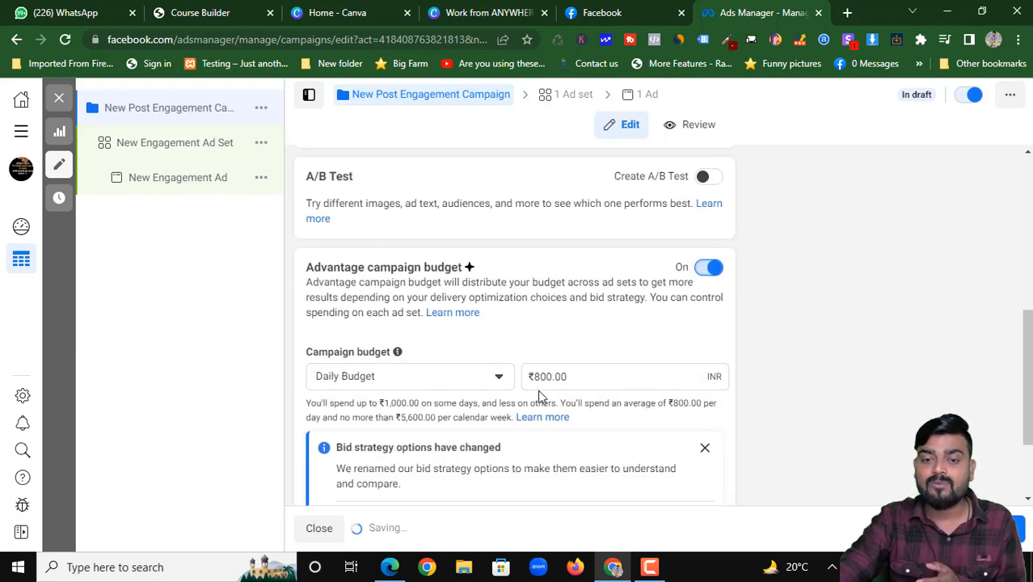
left_click_drag(532, 376, 548, 378)
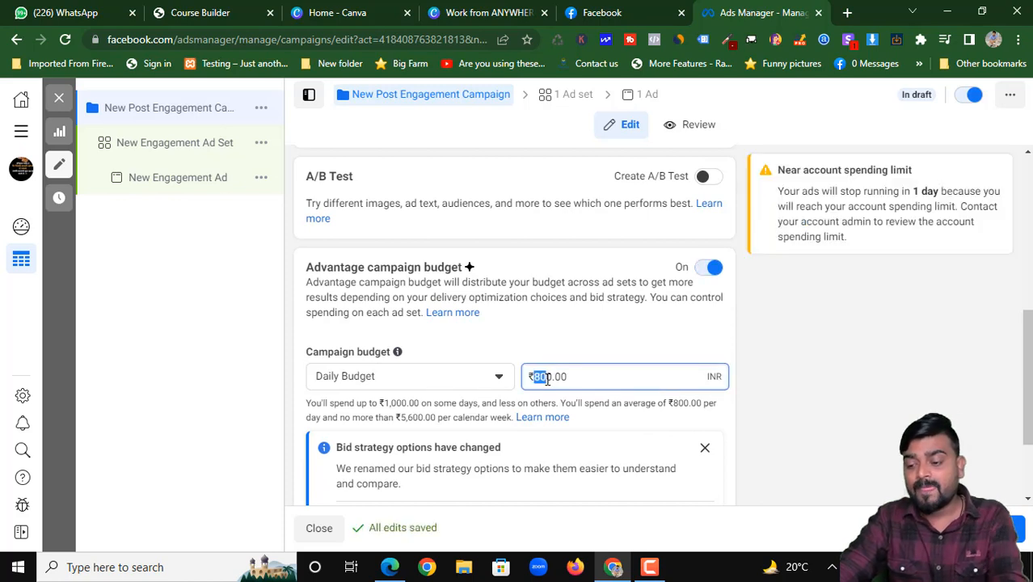
type("200")
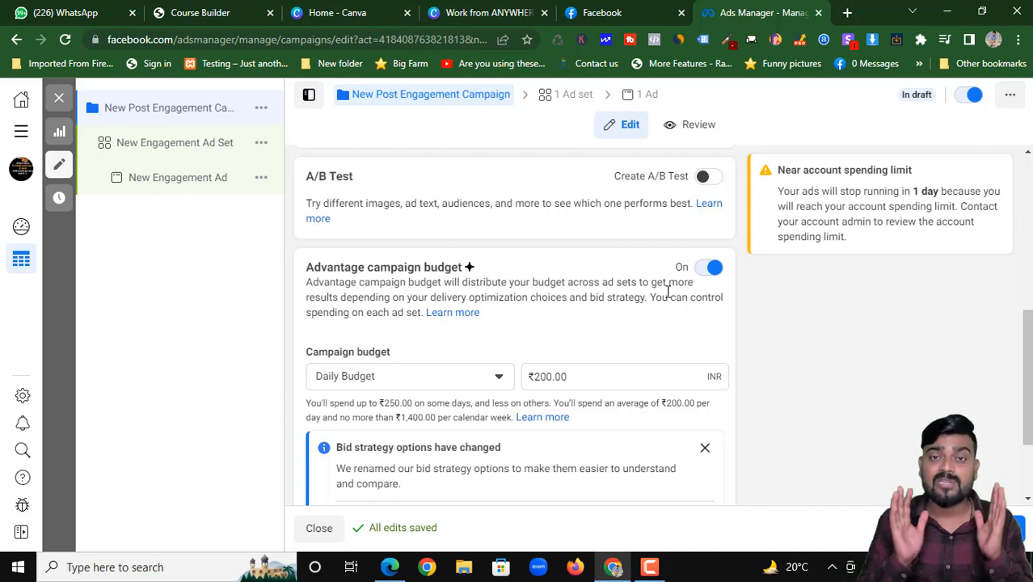
scroll(681, 358, "down", 1)
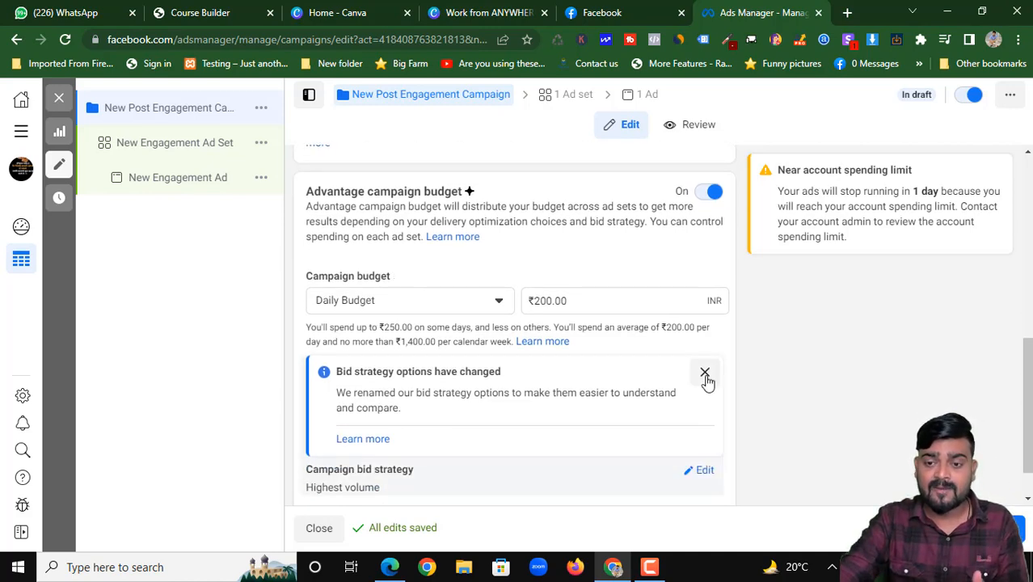
left_click(706, 369)
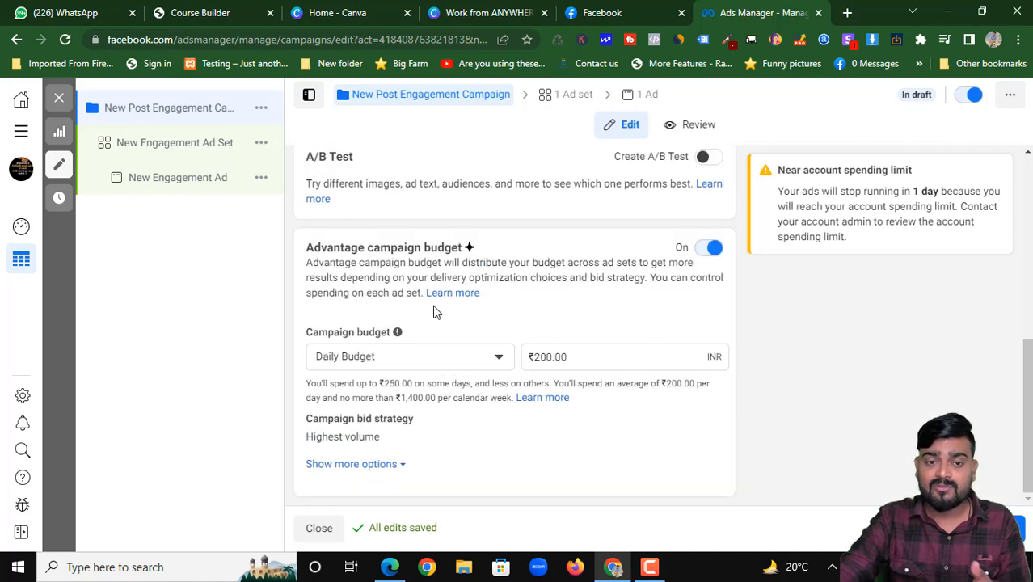
Switch the campaign budget type to Lifetime Budget and set the amount to ₹200
left_click(406, 357)
left_click(378, 417)
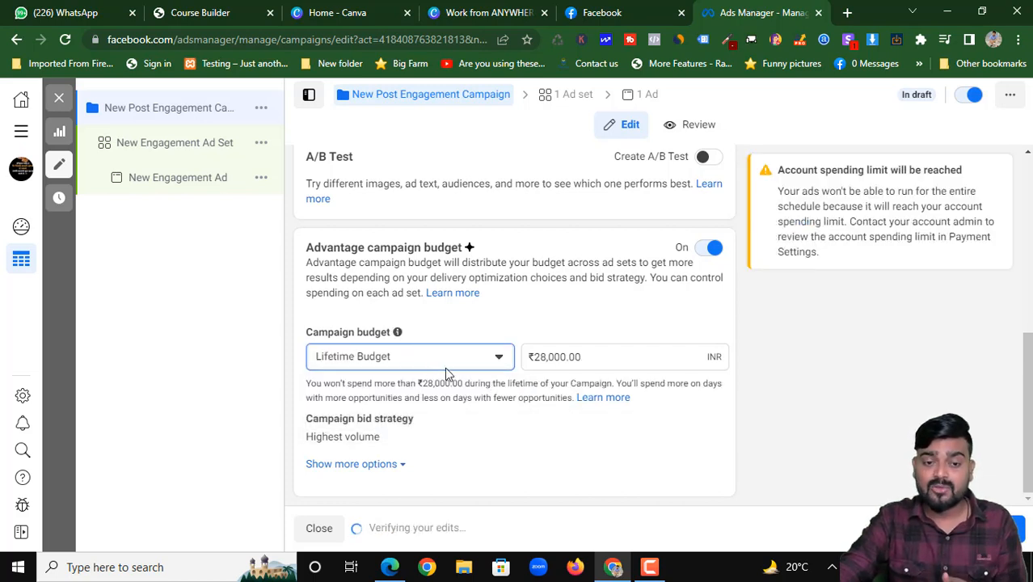
left_click_drag(536, 356, 565, 357)
left_click(566, 356)
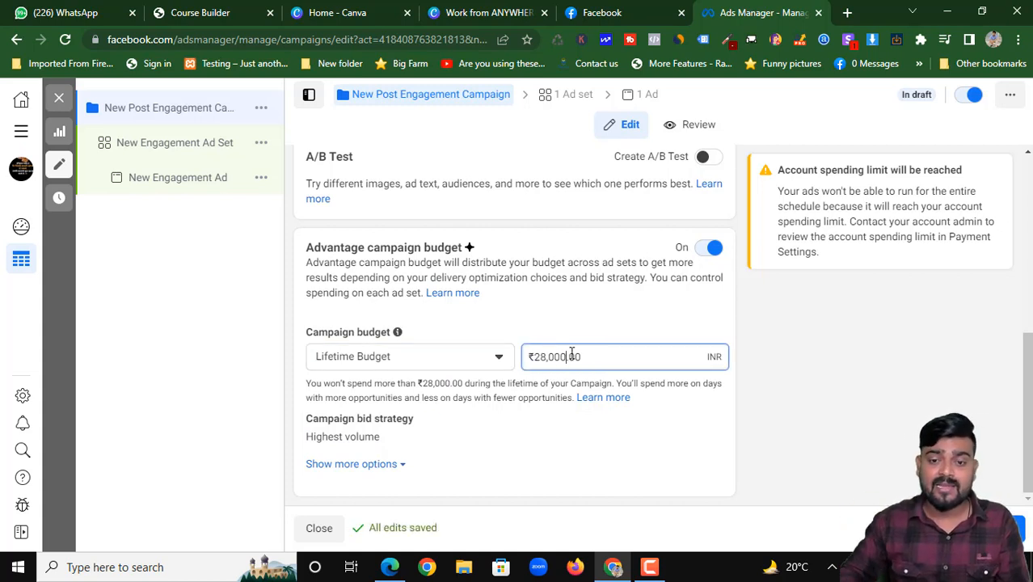
key("BackSpace")
key("BackSpace")
key("BackSpace")
key("BackSpace")
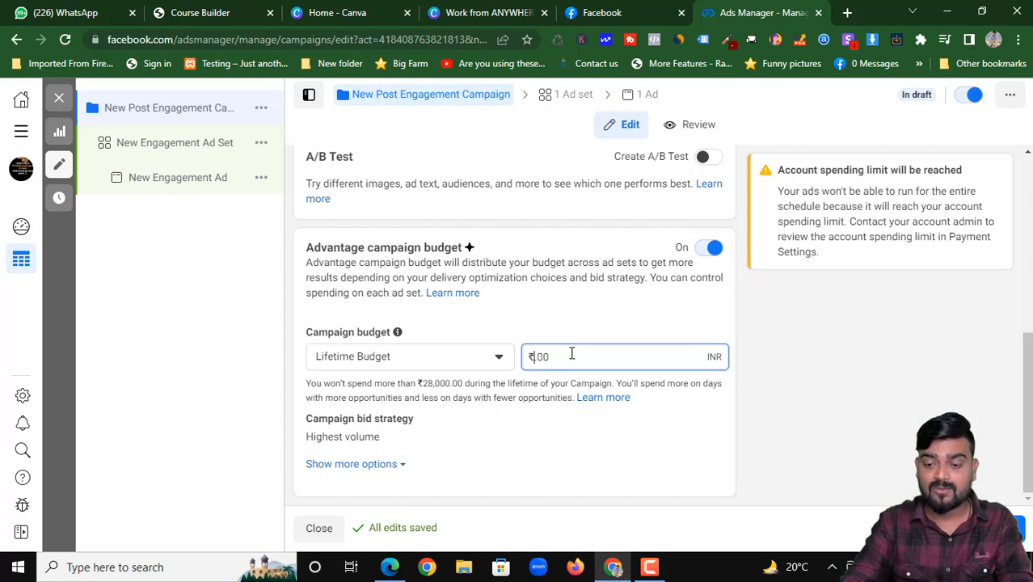
type("200")
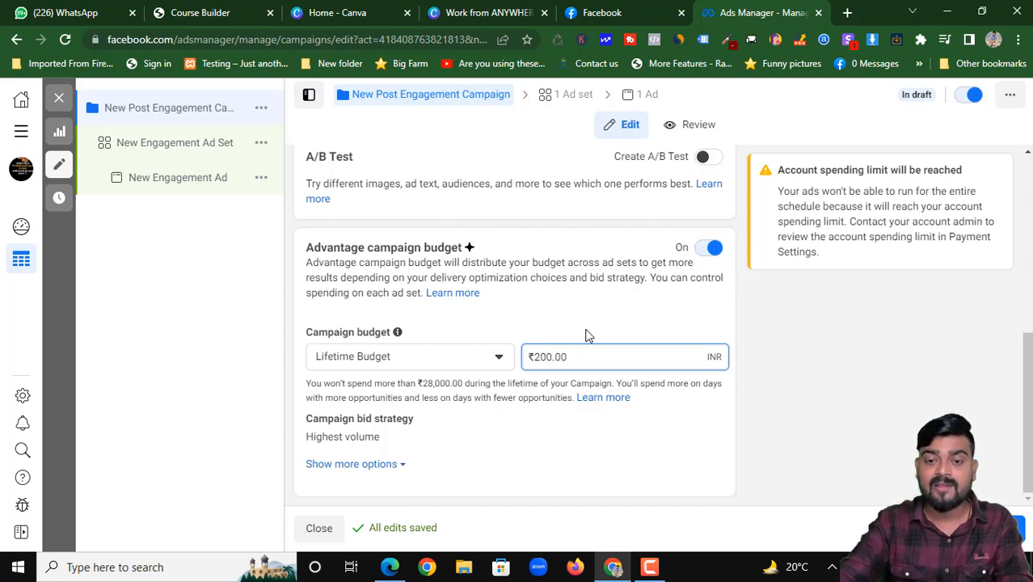
left_click(587, 320)
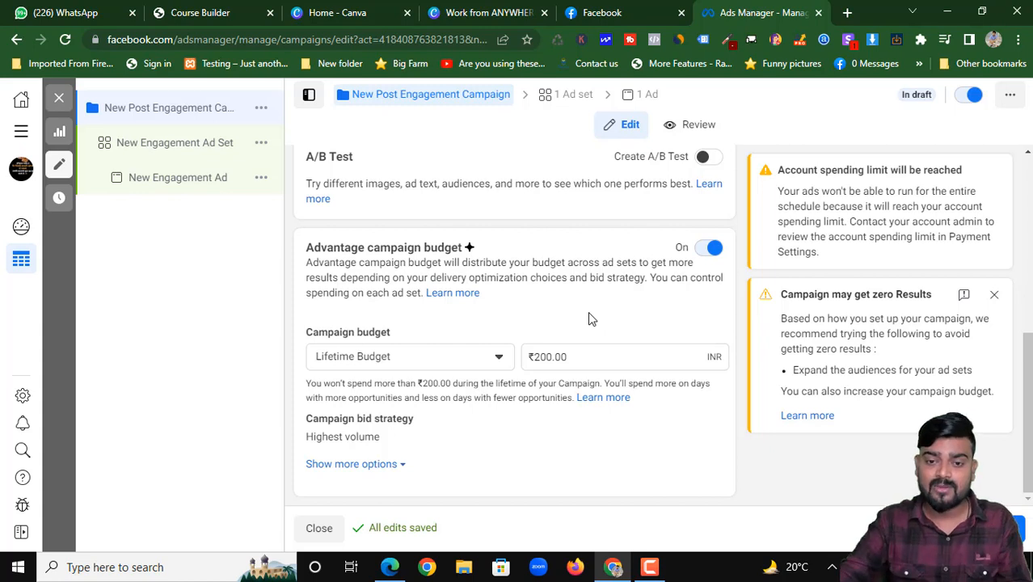
Expand the additional campaign budget options and set ad scheduling to run ads on a schedule
left_click(389, 474)
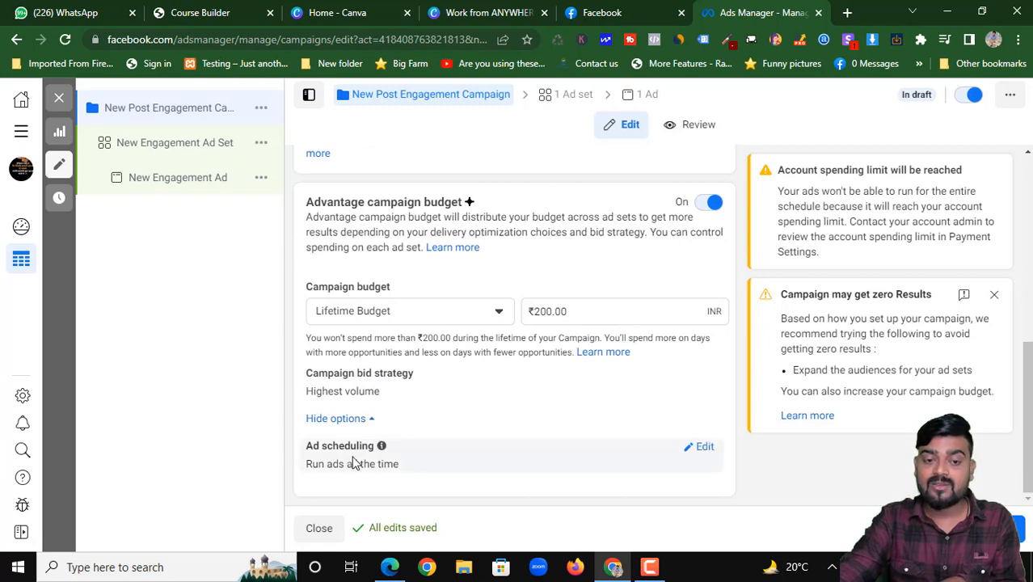
left_click_drag(306, 445, 387, 447)
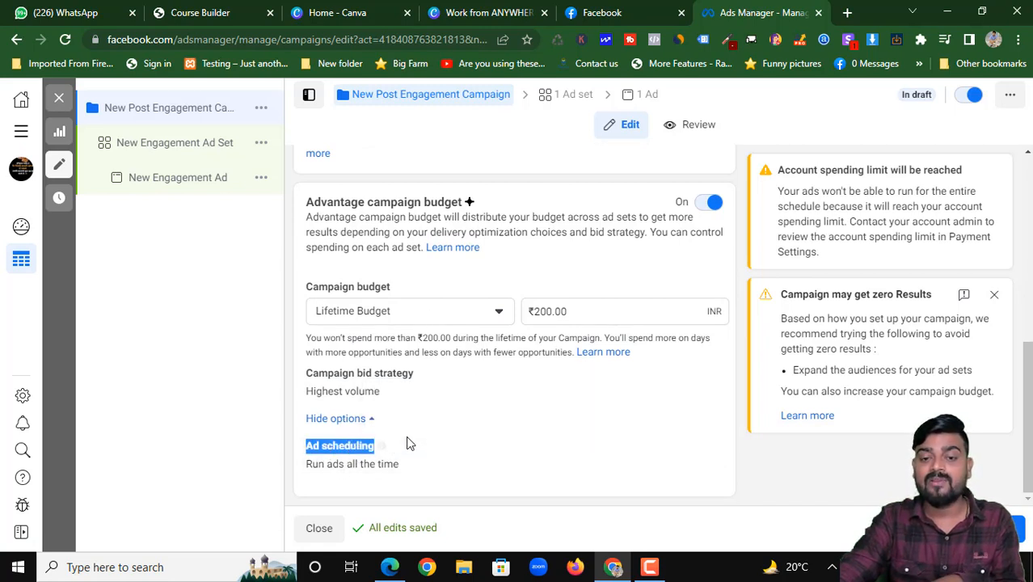
left_click(700, 448)
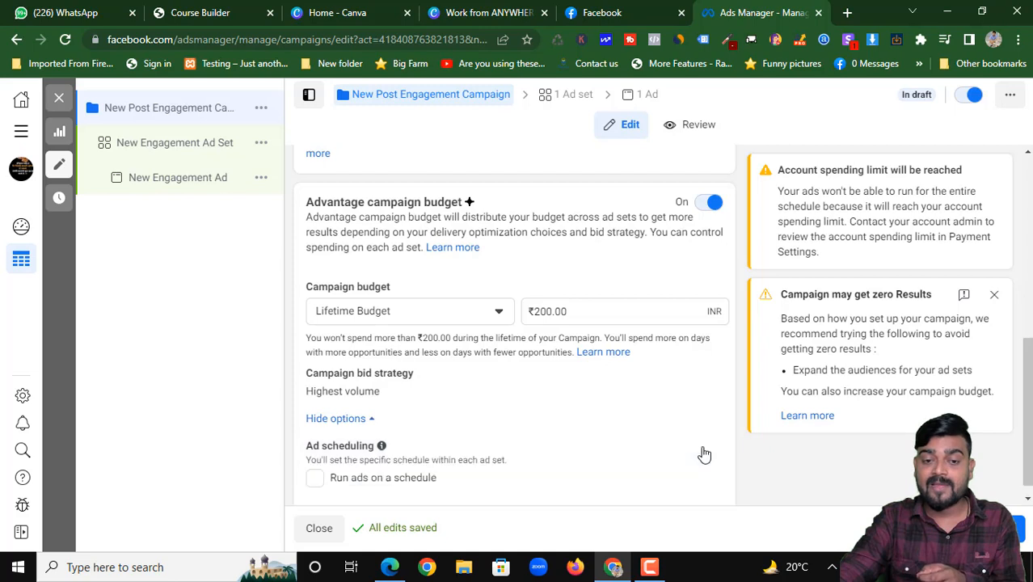
scroll(519, 474, "down", 1)
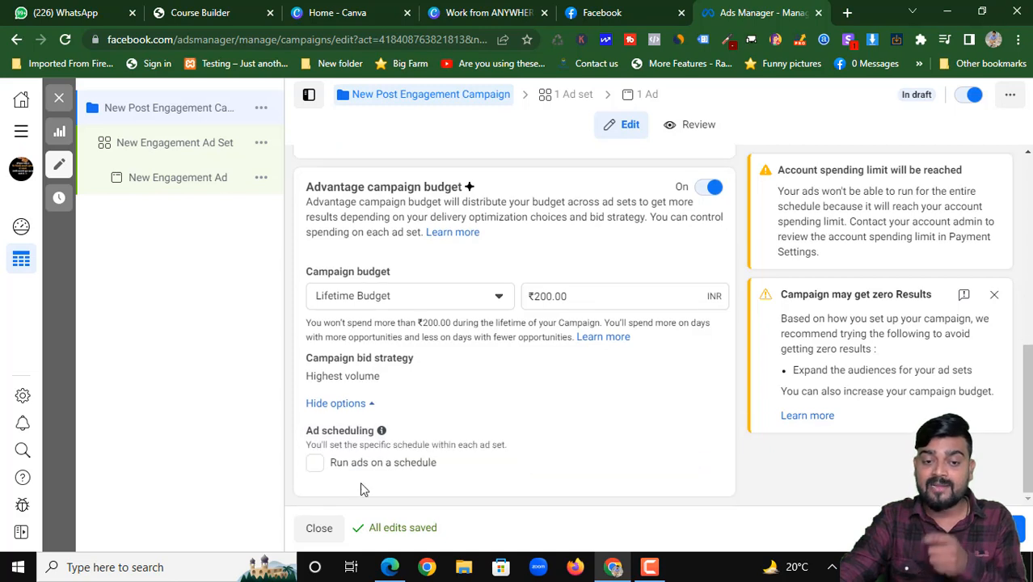
left_click(316, 464)
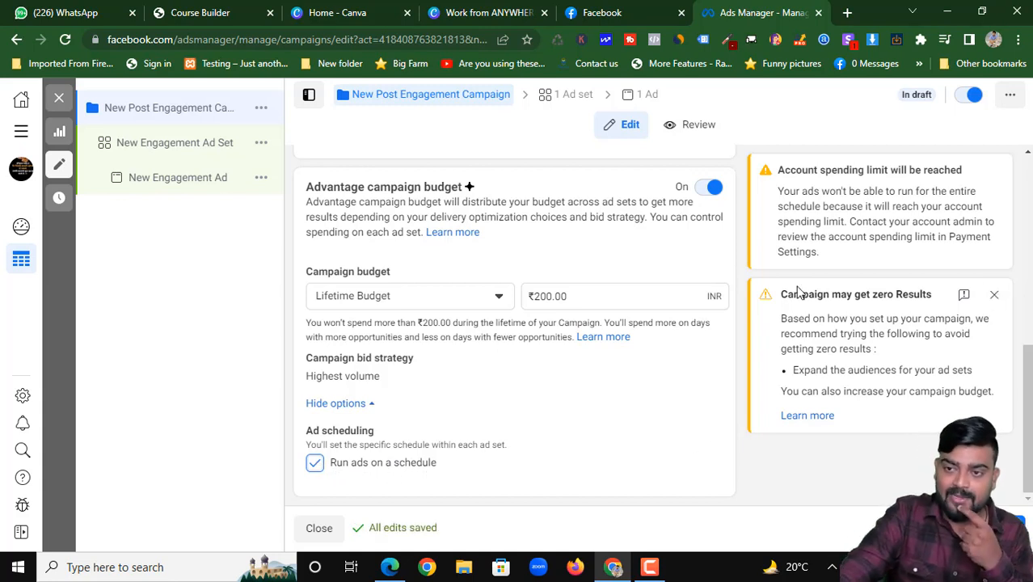
Raise the campaign's lifetime budget to ₹2,000 and dismiss the zero results recommendation
left_click_drag(781, 318, 901, 355)
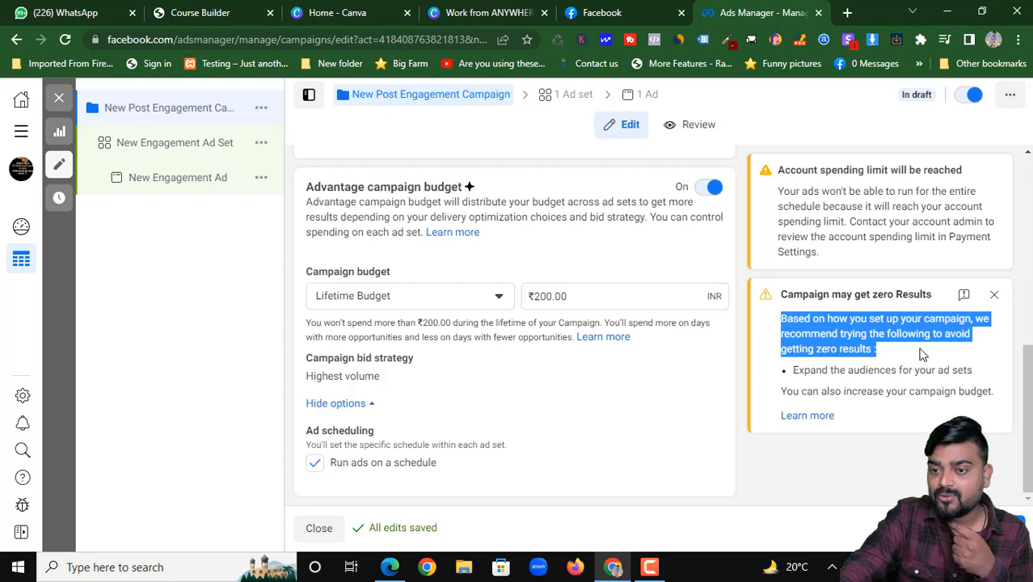
left_click_drag(922, 354, 905, 371)
double_click(905, 371)
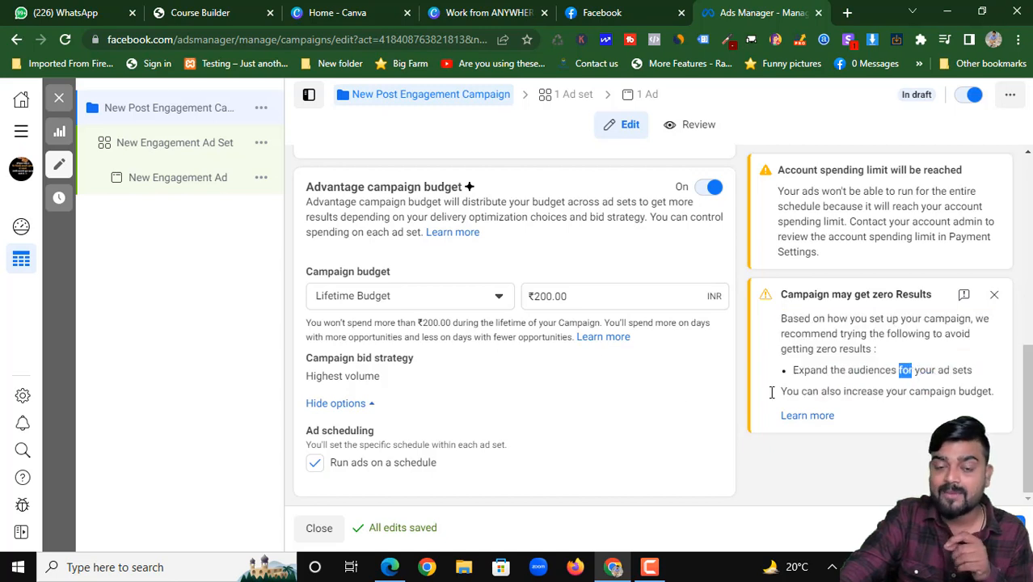
left_click(537, 296)
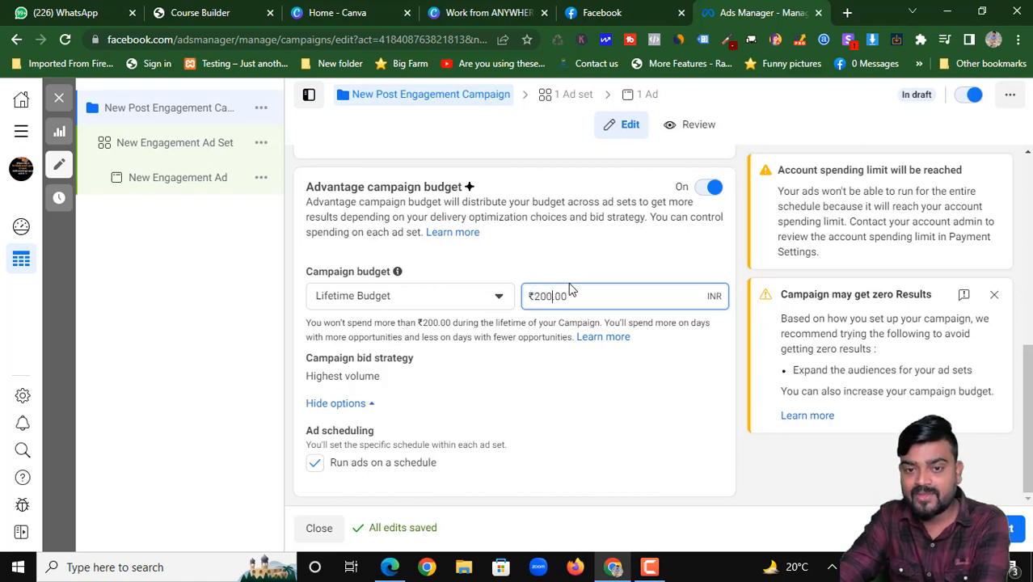
type("0")
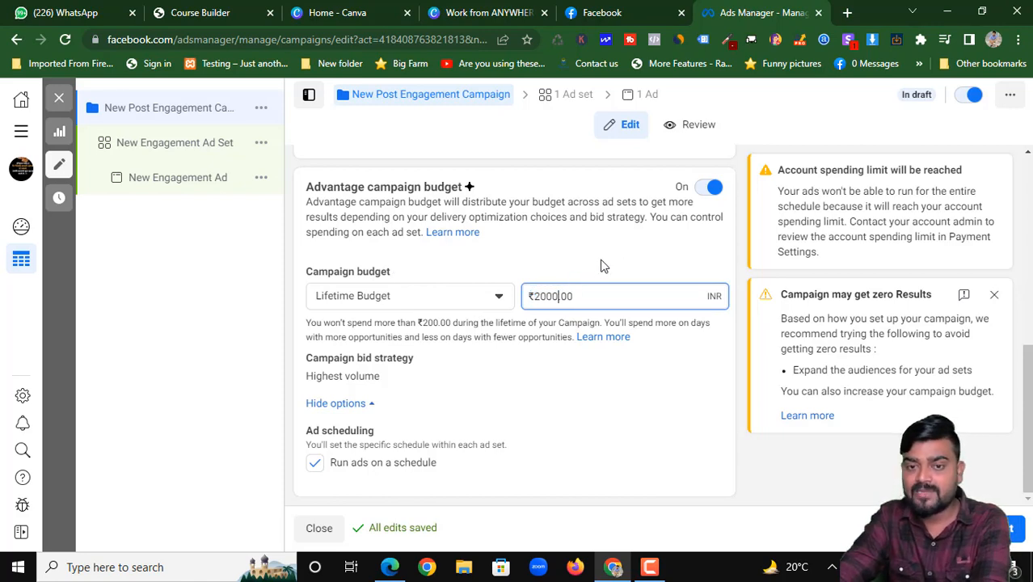
left_click(604, 260)
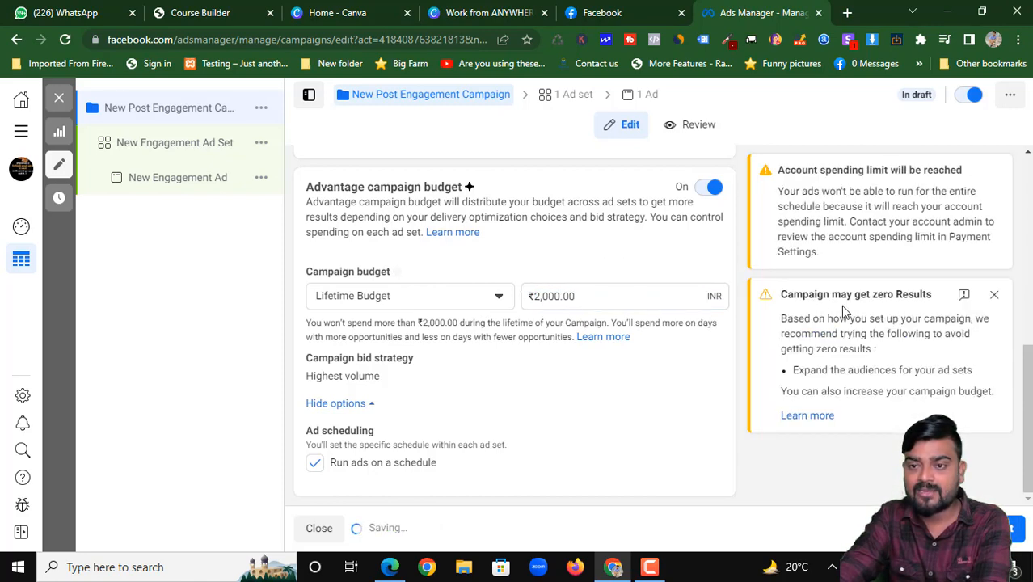
left_click(994, 297)
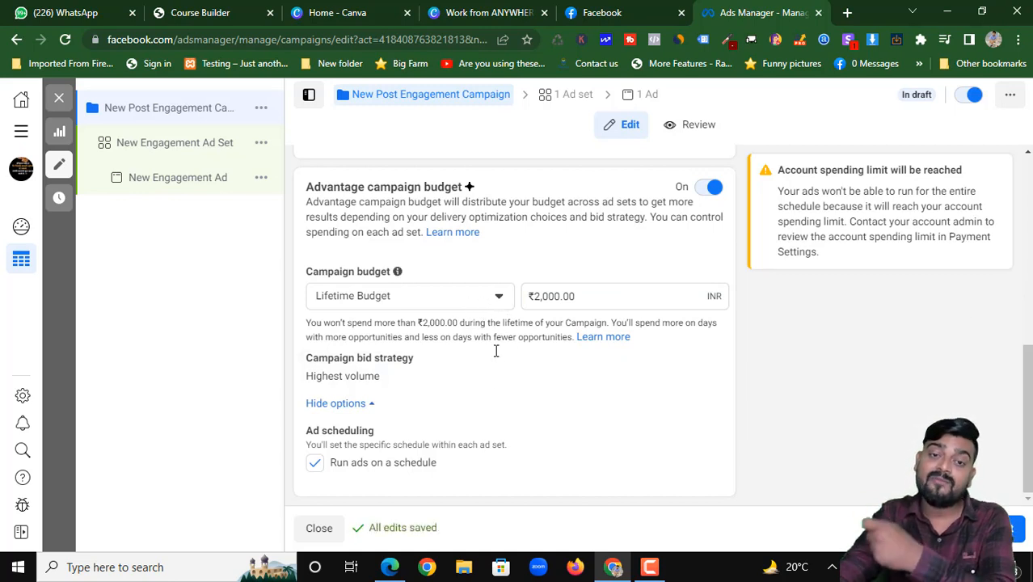
Turn off running ads on a schedule and switch the campaign to a Daily Budget of ₹200
left_click(314, 463)
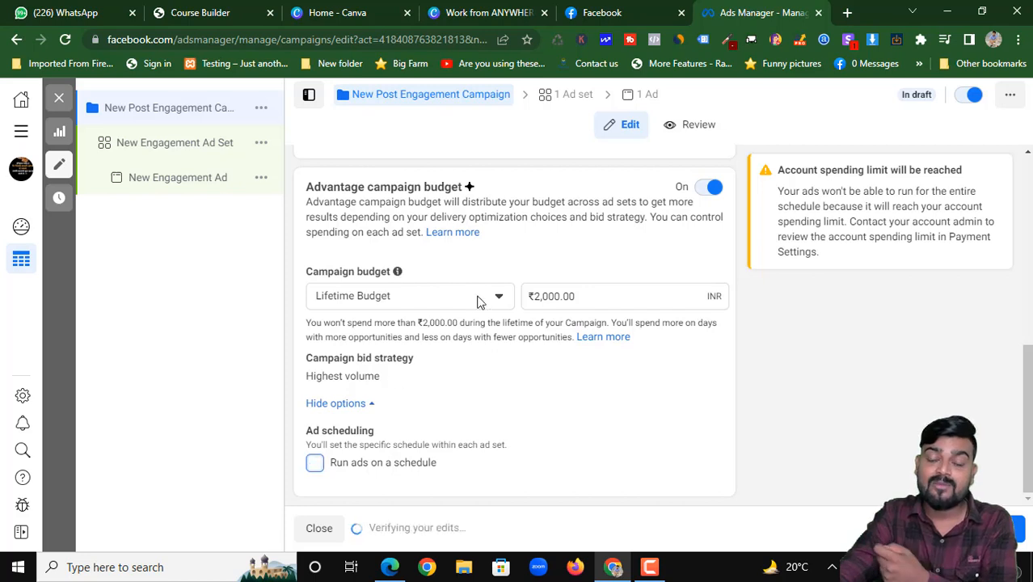
left_click(434, 303)
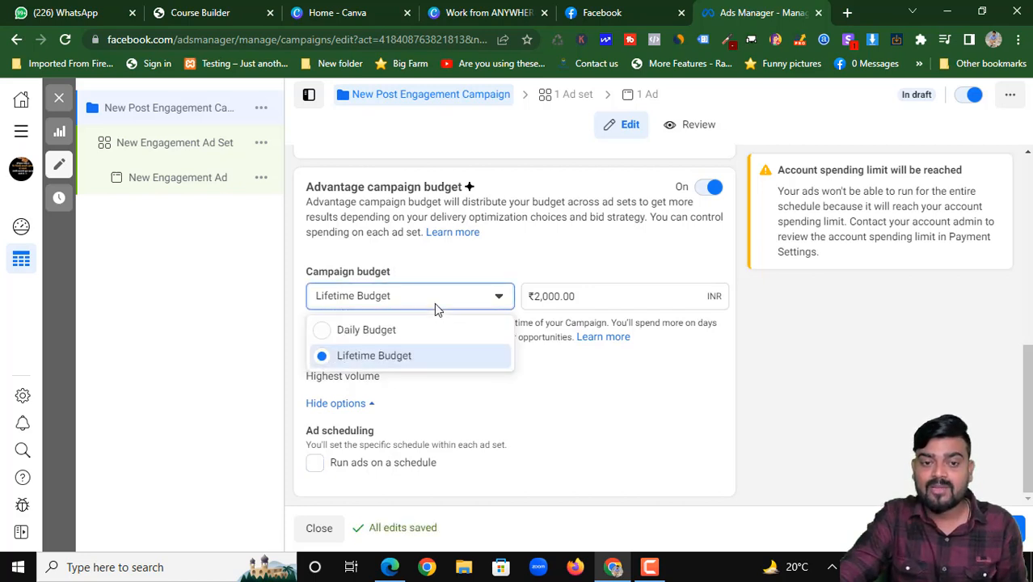
left_click(403, 334)
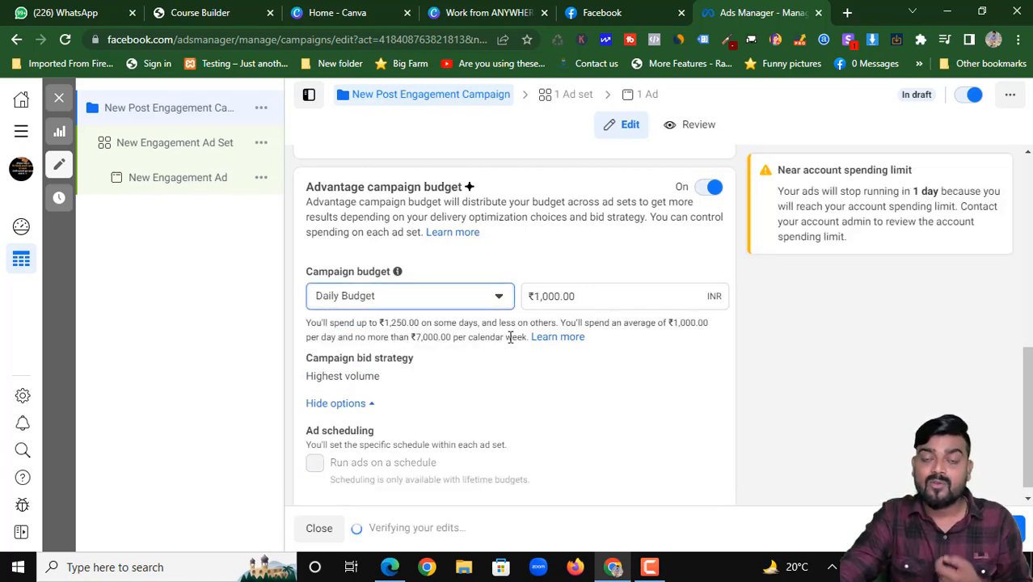
left_click_drag(534, 297, 550, 297)
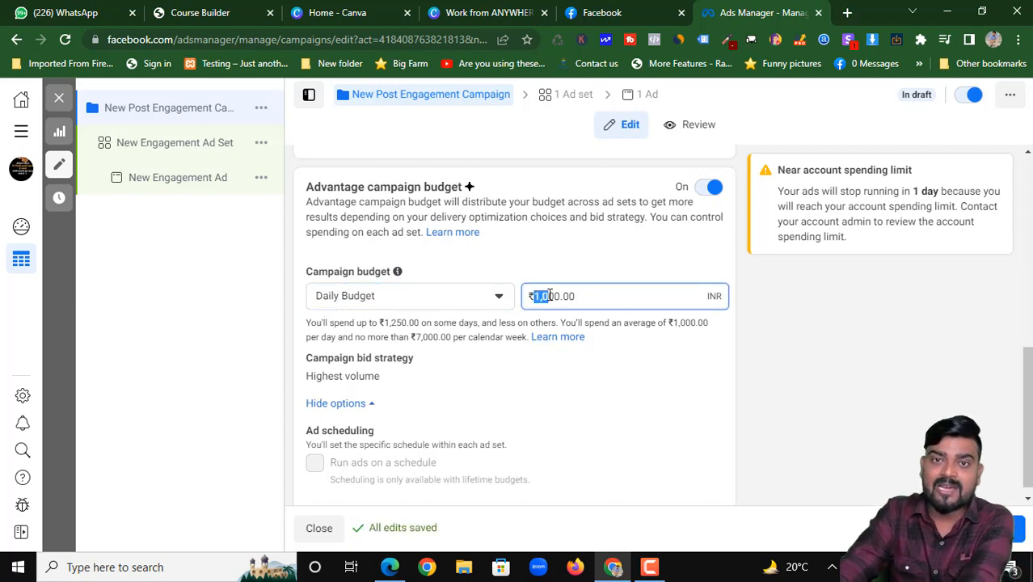
type("2")
left_click(567, 268)
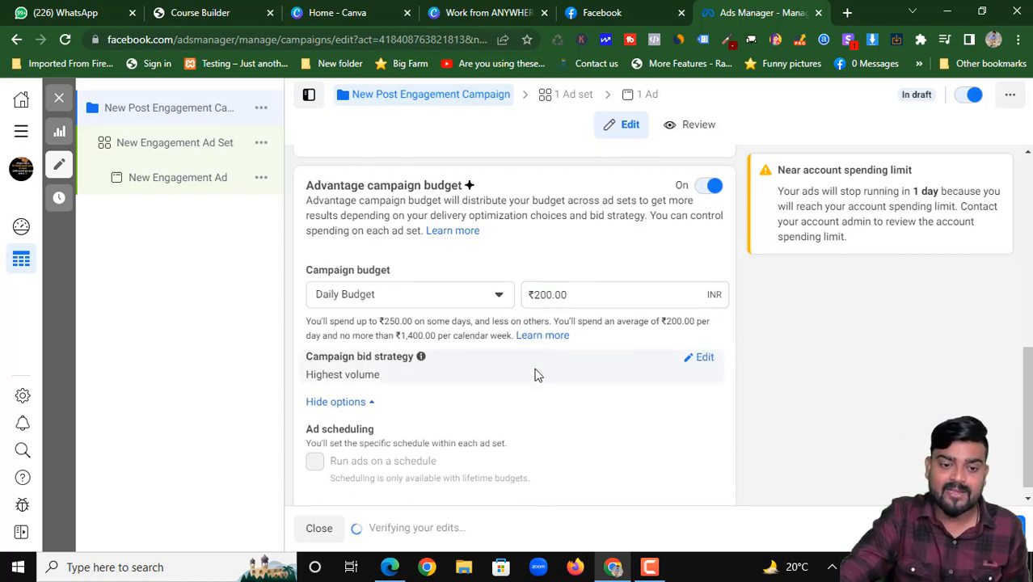
Switch the campaign budget type to Lifetime Budget
left_click(398, 281)
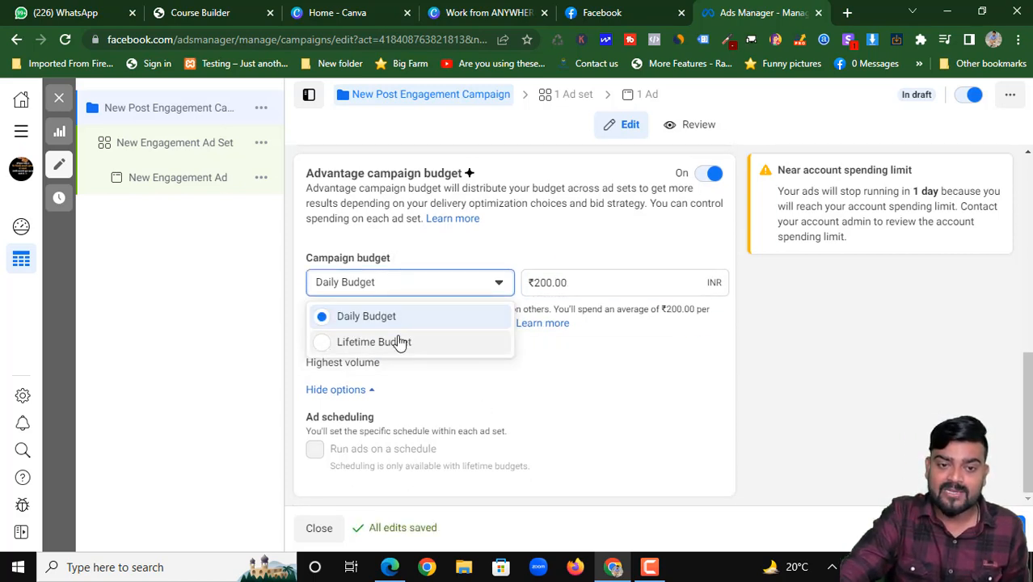
left_click(401, 342)
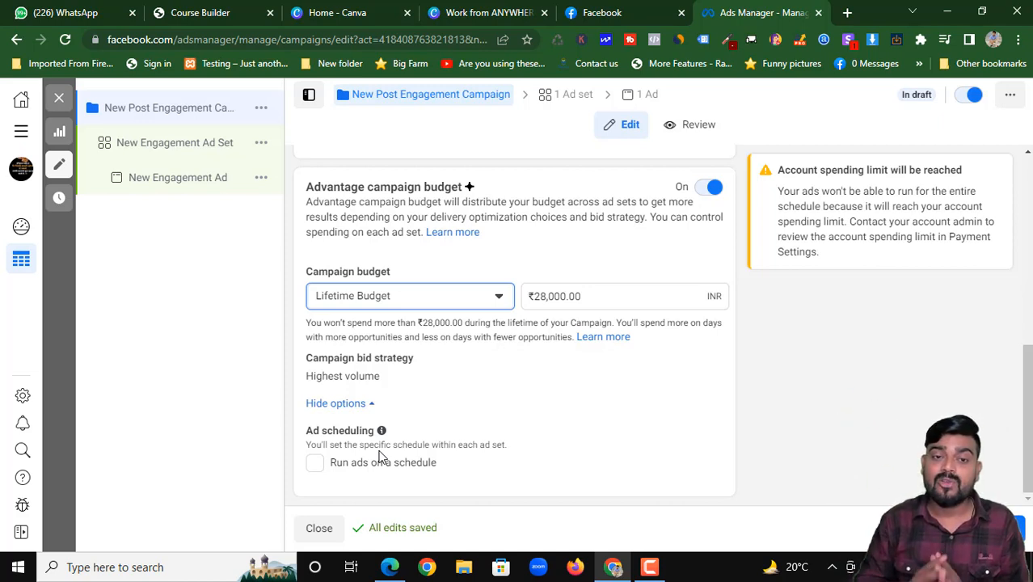
left_click(454, 296)
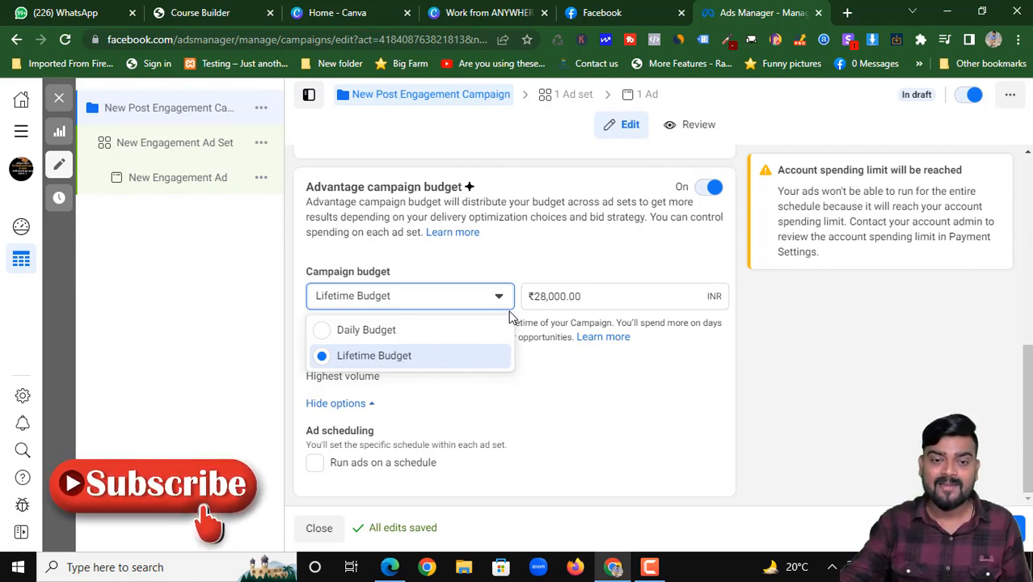
left_click(414, 357)
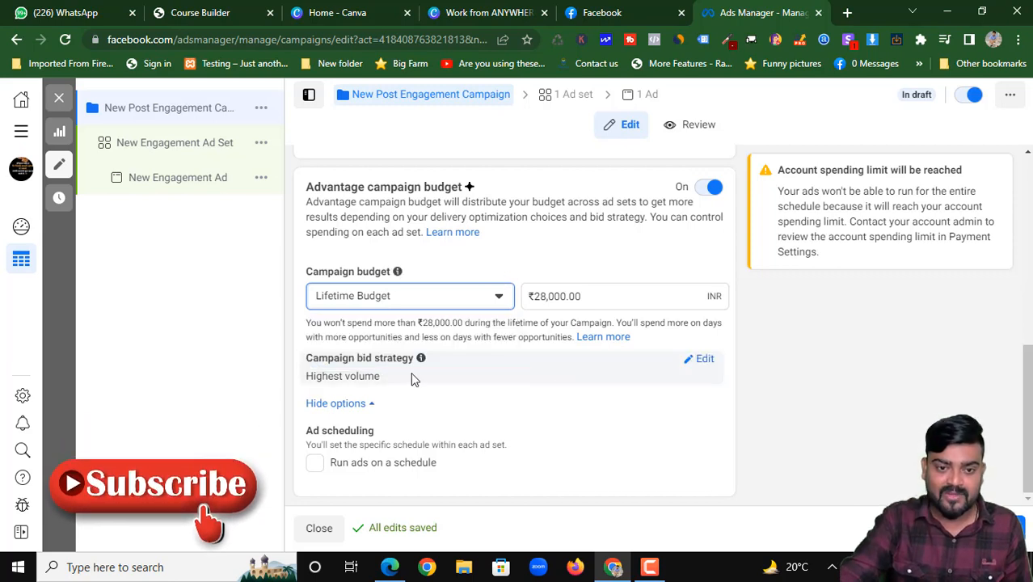
Change the campaign budget type to Daily Budget, set it to ₹200, and continue to the ad set
left_click(469, 297)
left_click(336, 330)
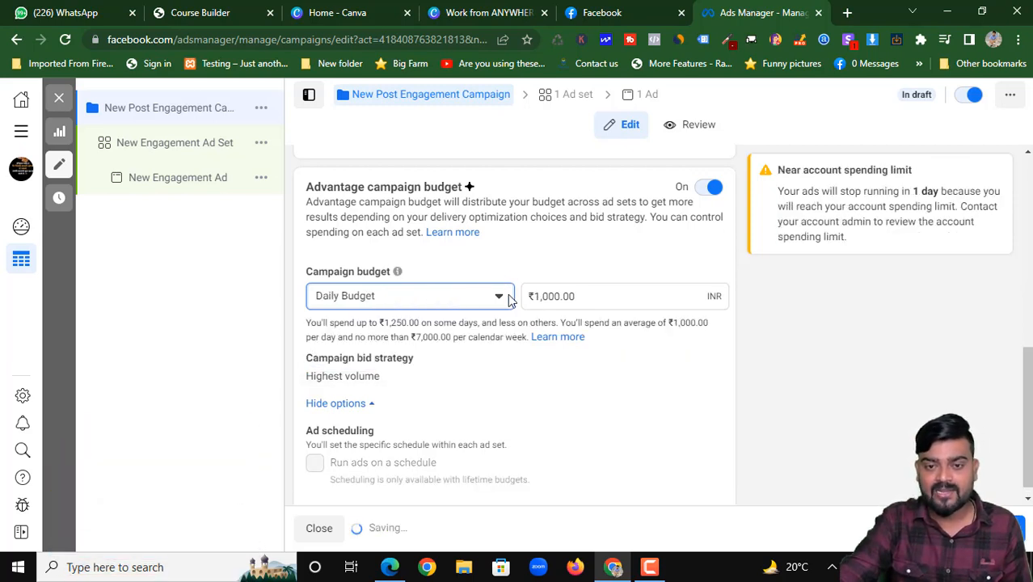
left_click_drag(534, 295, 556, 296)
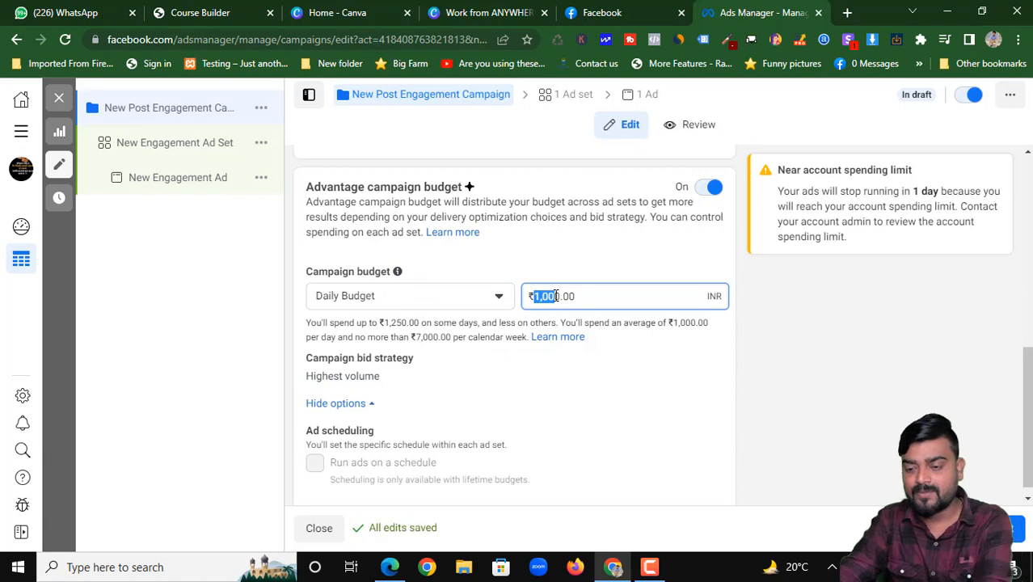
type("200")
left_click(475, 401)
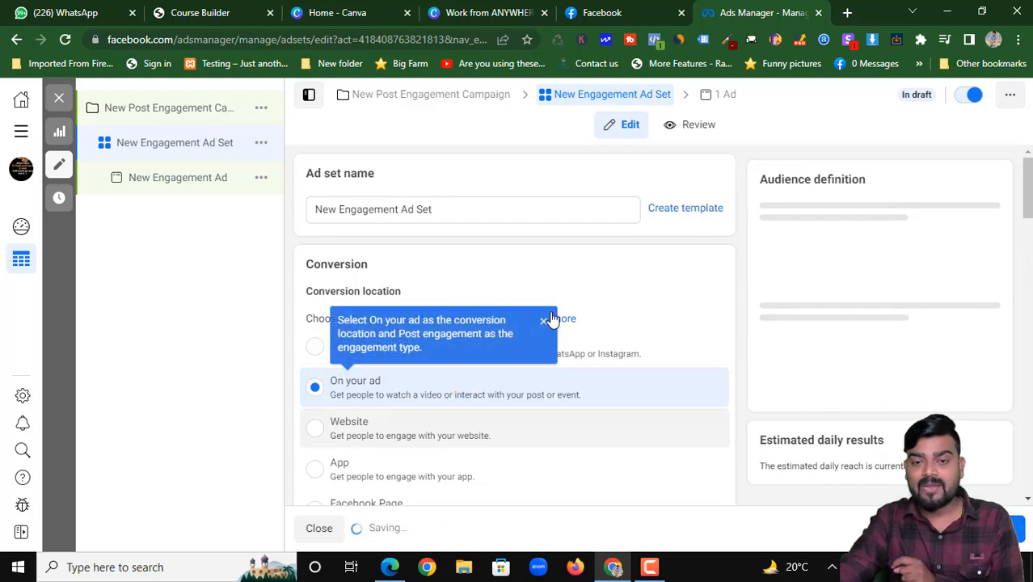
Dismiss the conversion location tip and review the ad set's conversion location and engagement type
scroll(550, 299, "down", 2)
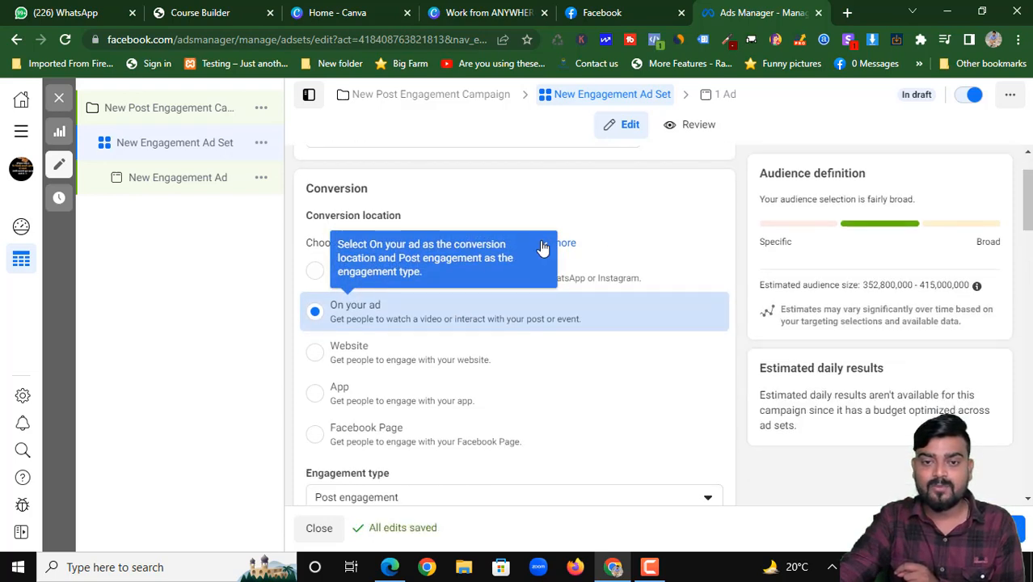
left_click(543, 247)
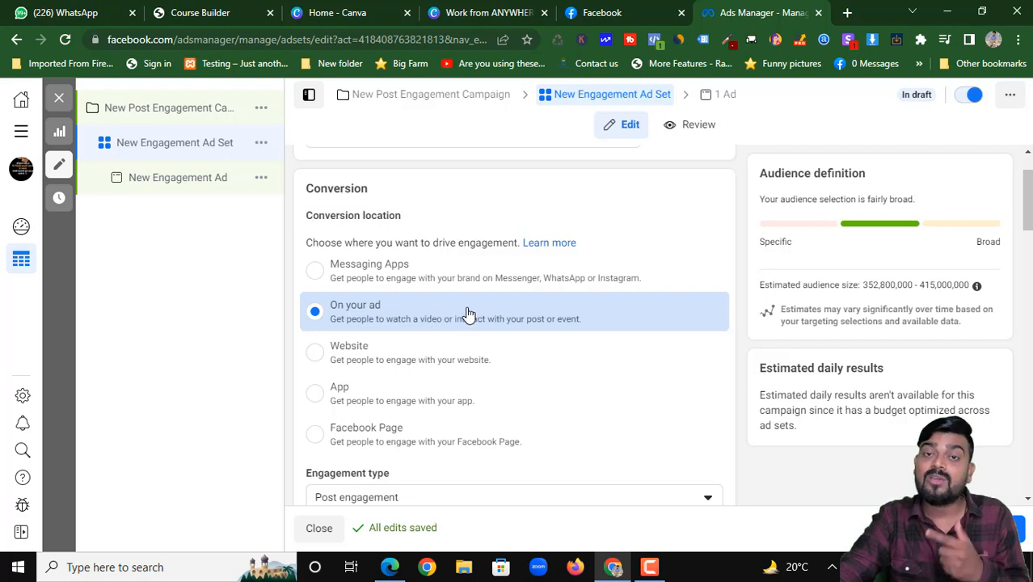
scroll(489, 334, "down", 1)
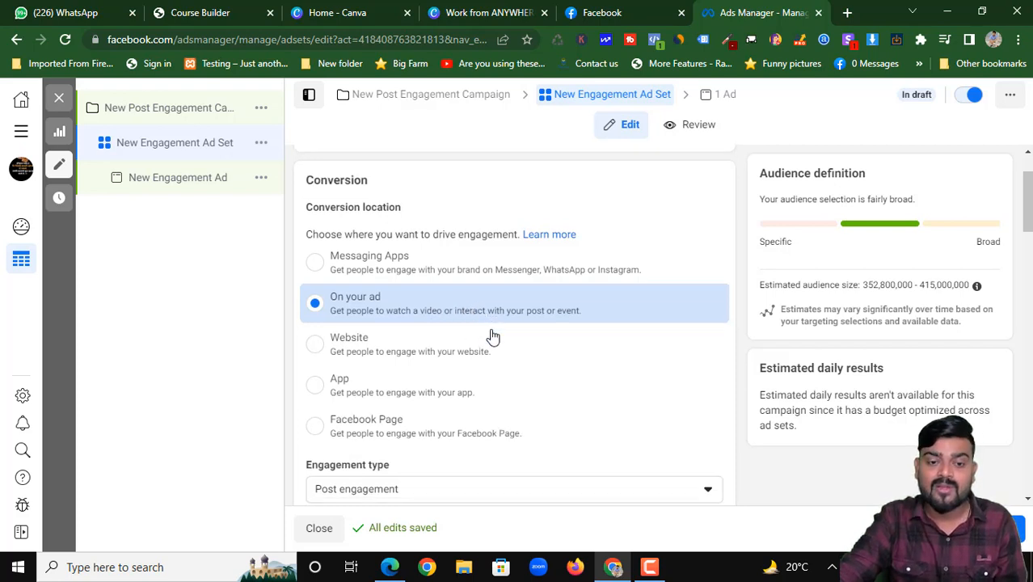
scroll(489, 335, "down", 2)
scroll(492, 354, "down", 1)
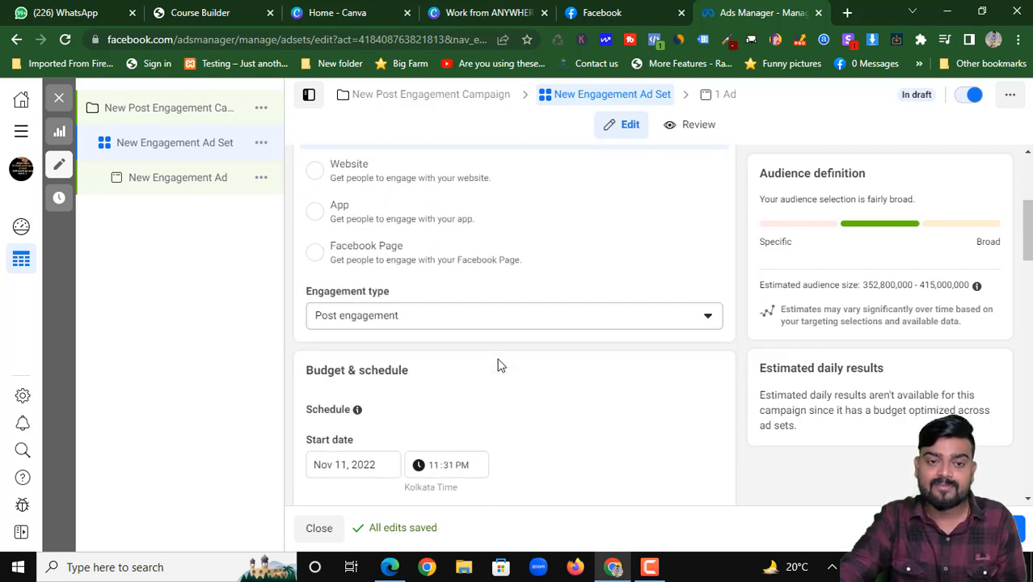
Schedule the ad set to start on Nov 12, 2022 at 8:31 AM
scroll(499, 365, "down", 3)
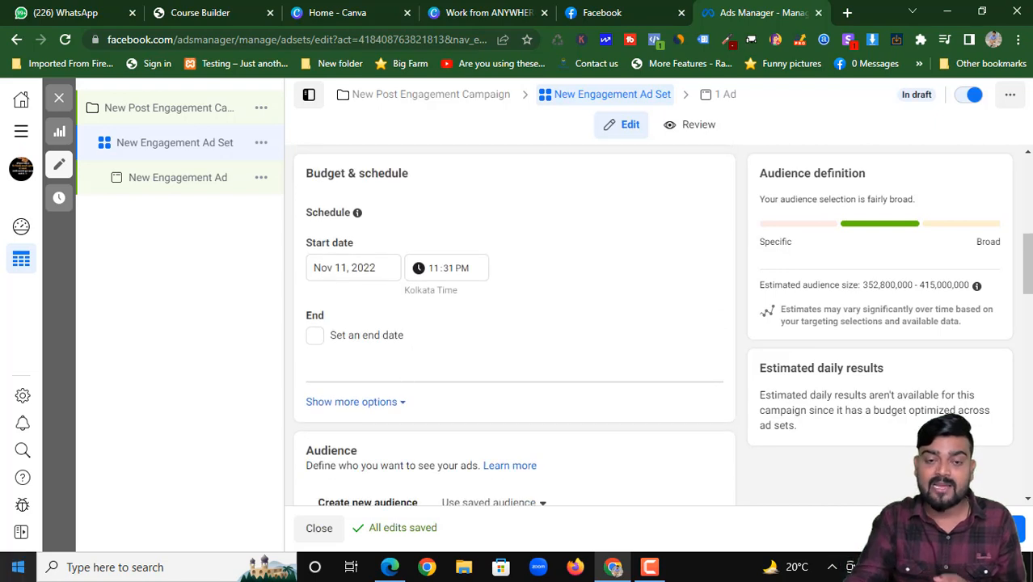
left_click(433, 272)
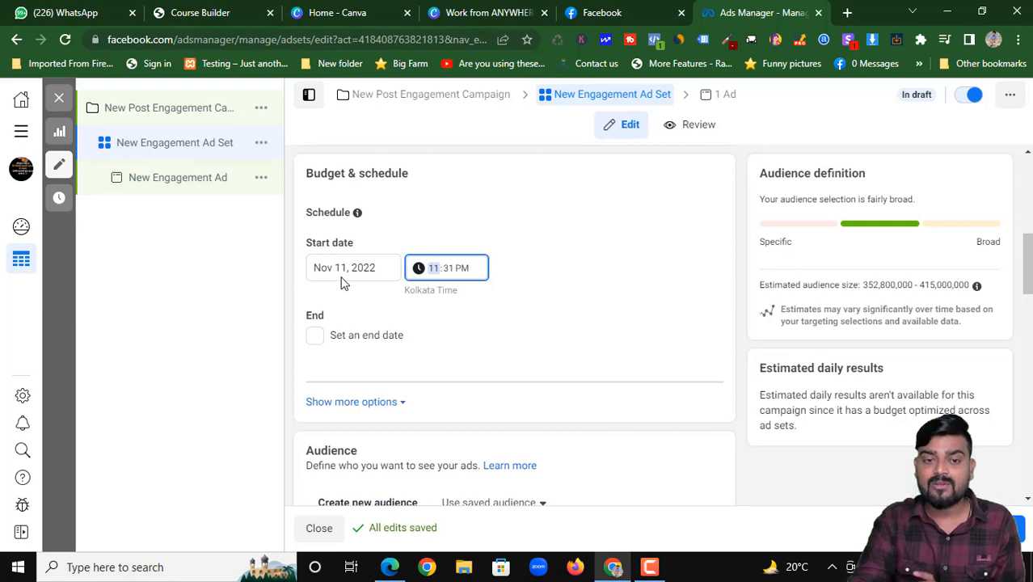
left_click(344, 268)
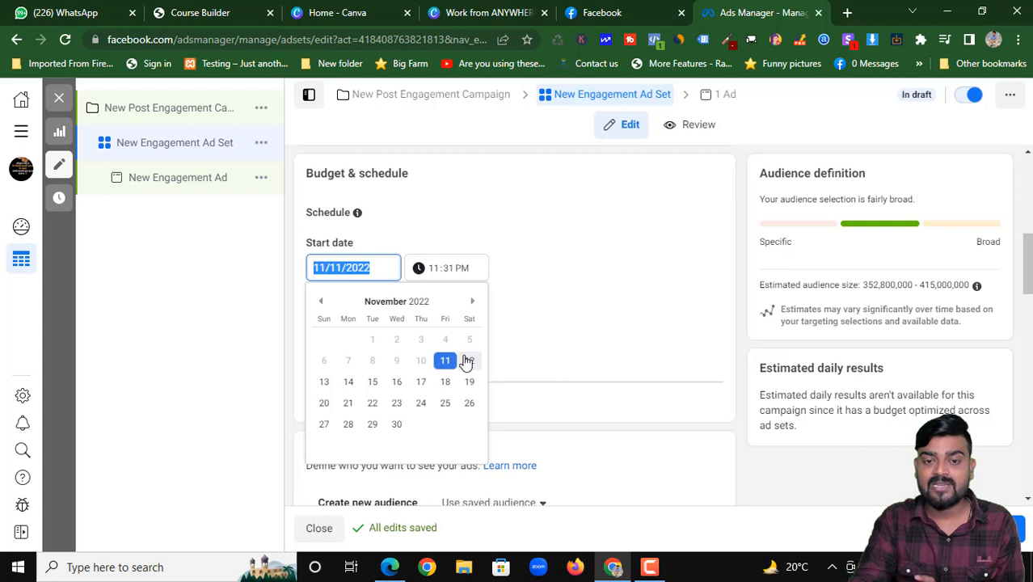
left_click(468, 360)
left_click(441, 270)
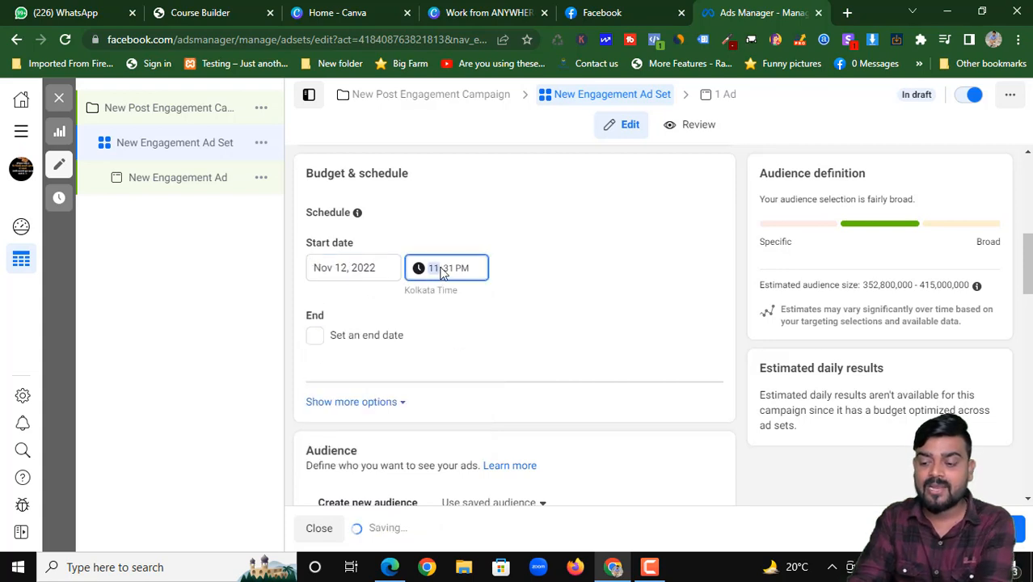
type("8")
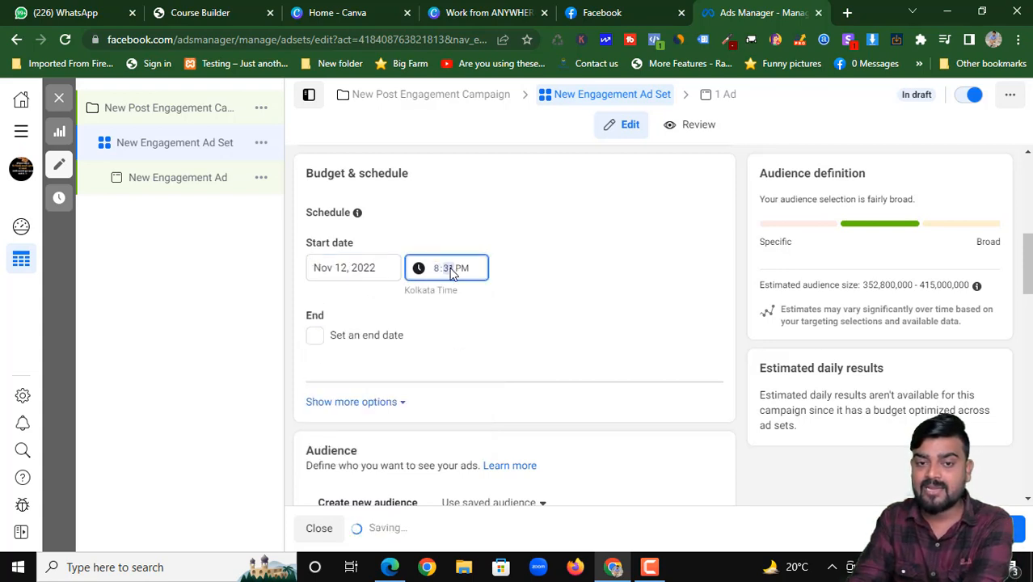
left_click(459, 267)
key("a")
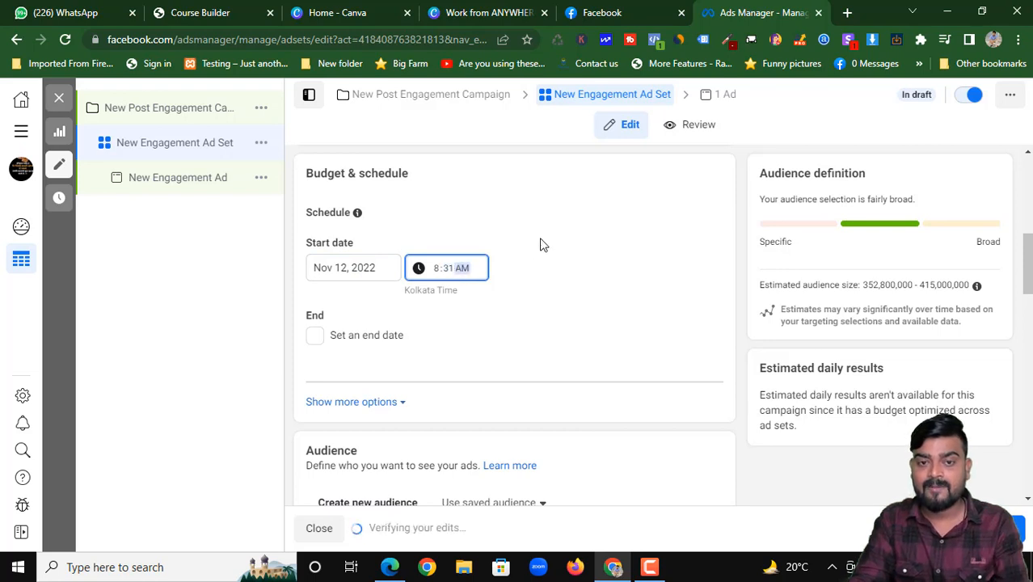
left_click(363, 295)
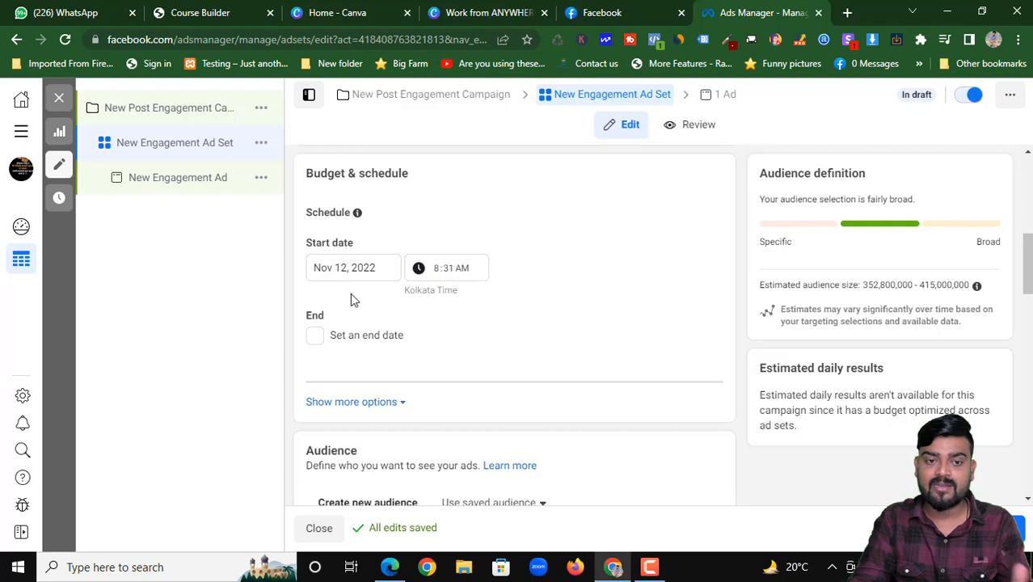
Set the maximum age of the ad set's new audience to 28
scroll(379, 315, "down", 3)
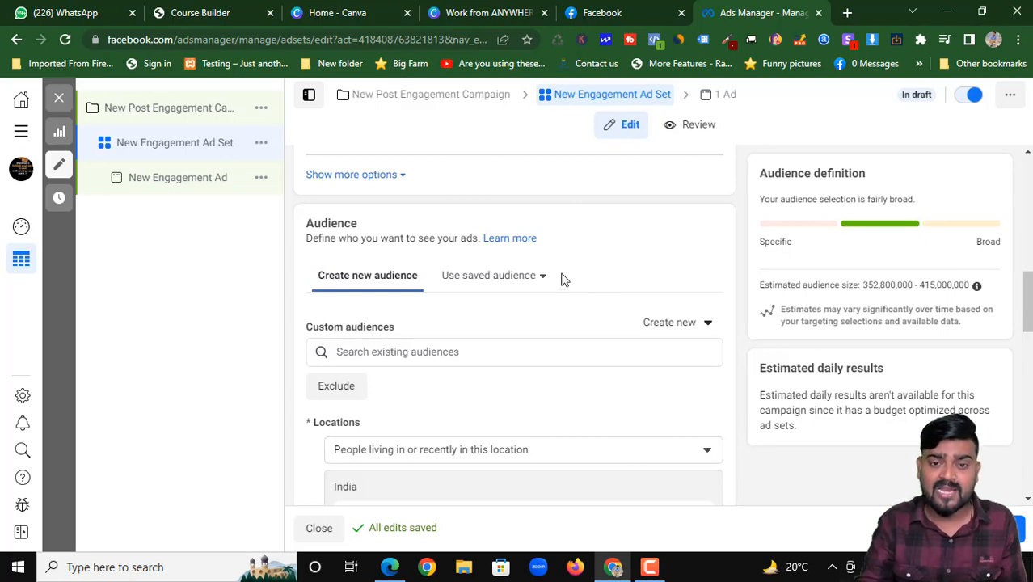
scroll(560, 279, "down", 5)
scroll(431, 357, "up", 3)
scroll(566, 332, "down", 1)
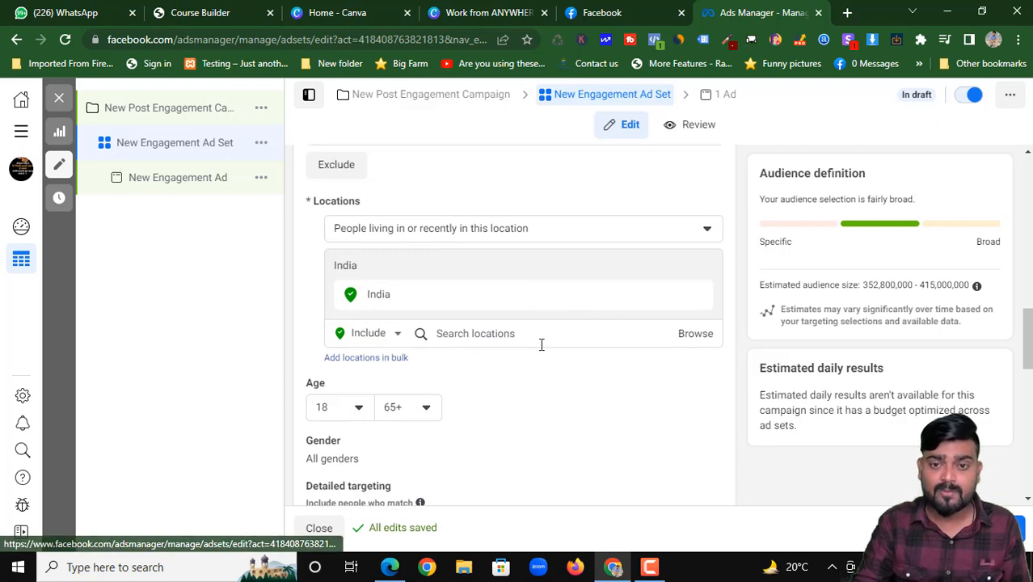
scroll(543, 347, "up", 1)
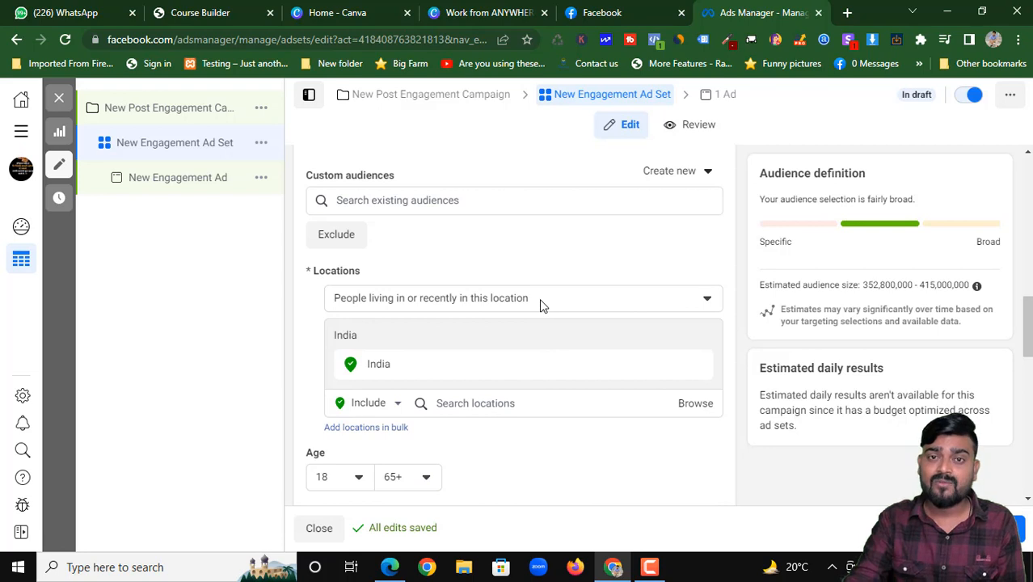
scroll(542, 331, "down", 3)
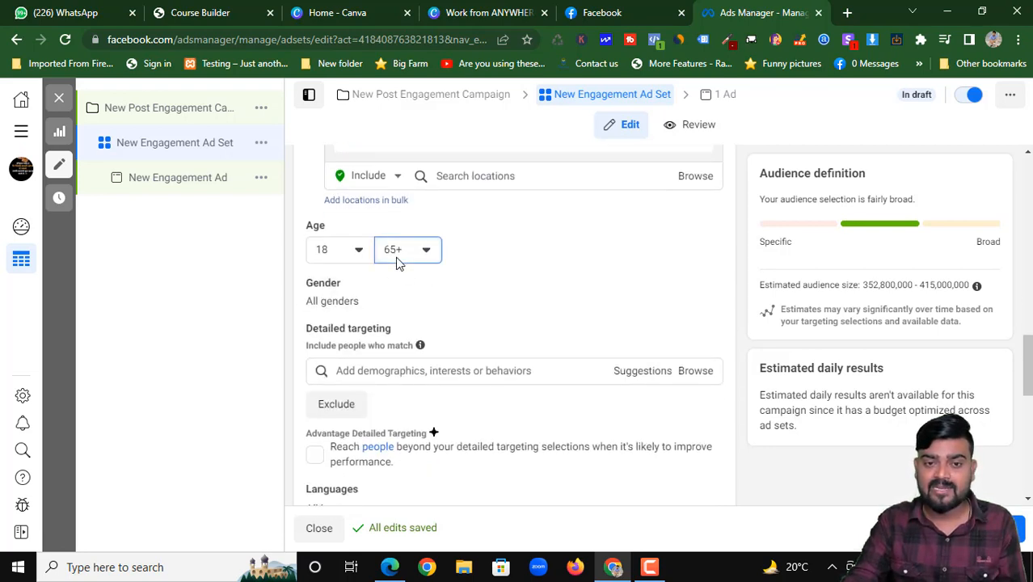
left_click(396, 257)
scroll(453, 388, "up", 5)
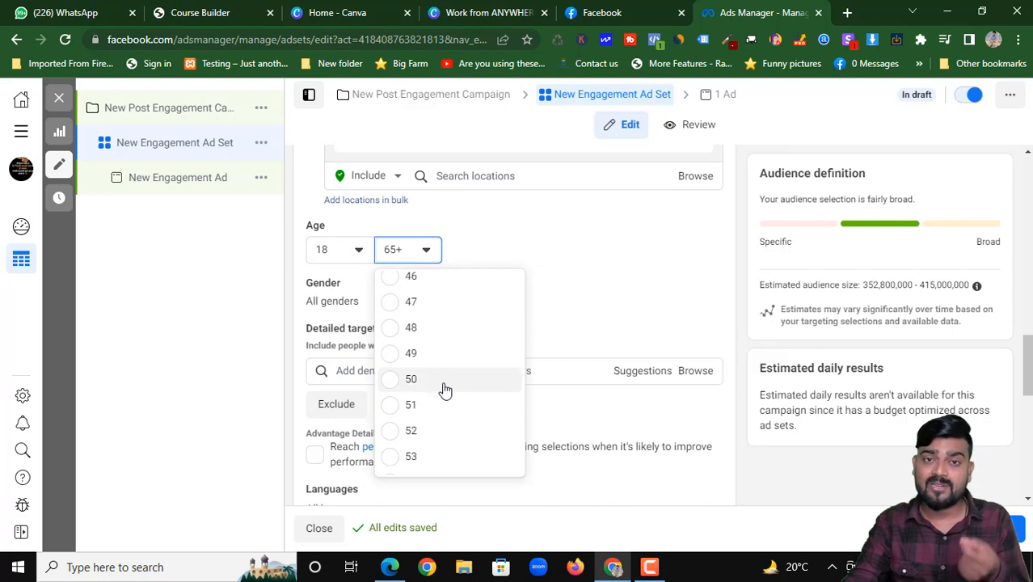
scroll(444, 380, "up", 5)
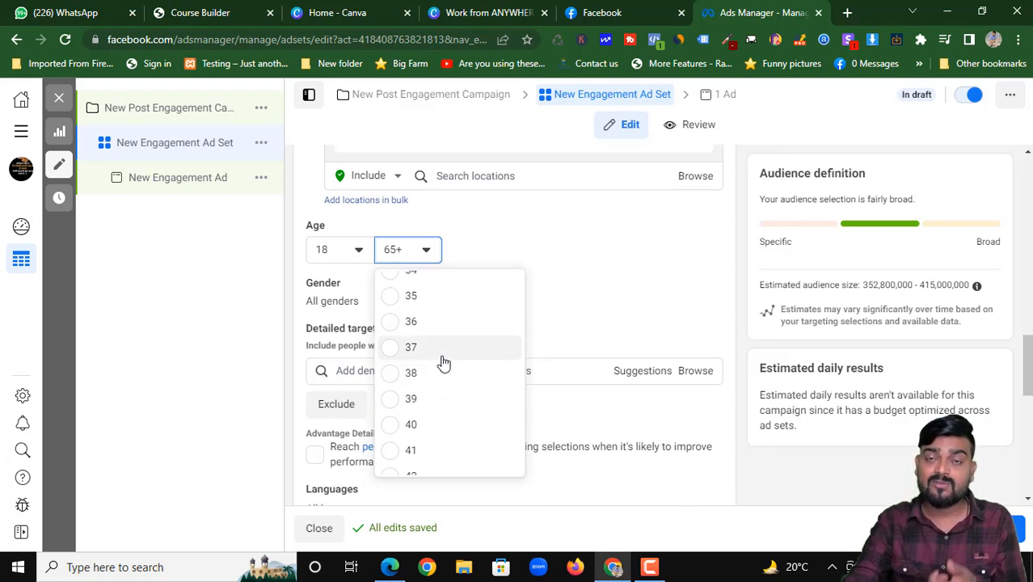
scroll(437, 364, "up", 4)
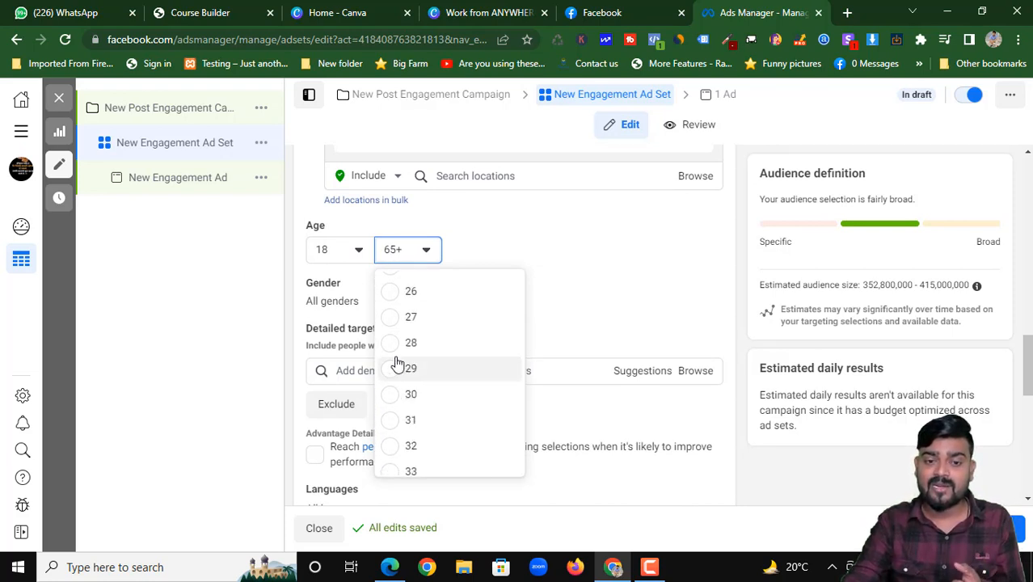
left_click(395, 348)
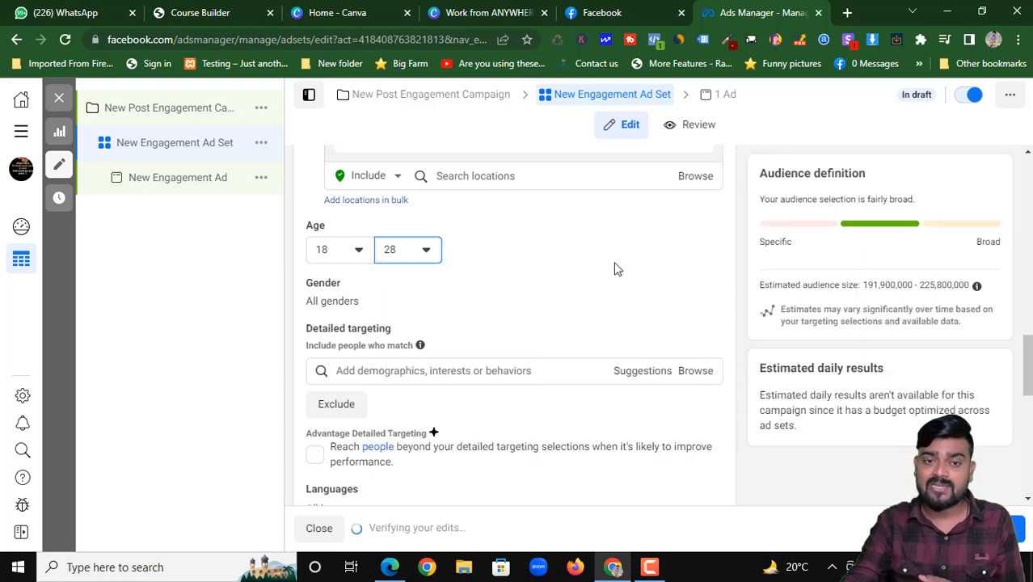
Search the detailed targeting for "digital marketing" and add the Digital marketing (marketing) interest to the audience
scroll(540, 258, "up", 1)
scroll(507, 319, "up", 2)
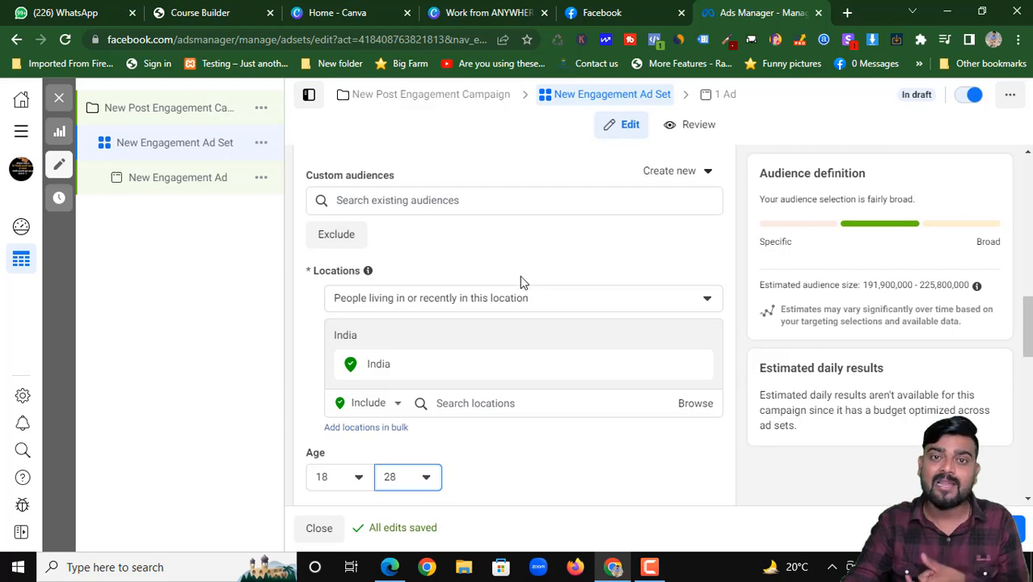
scroll(509, 290, "down", 3)
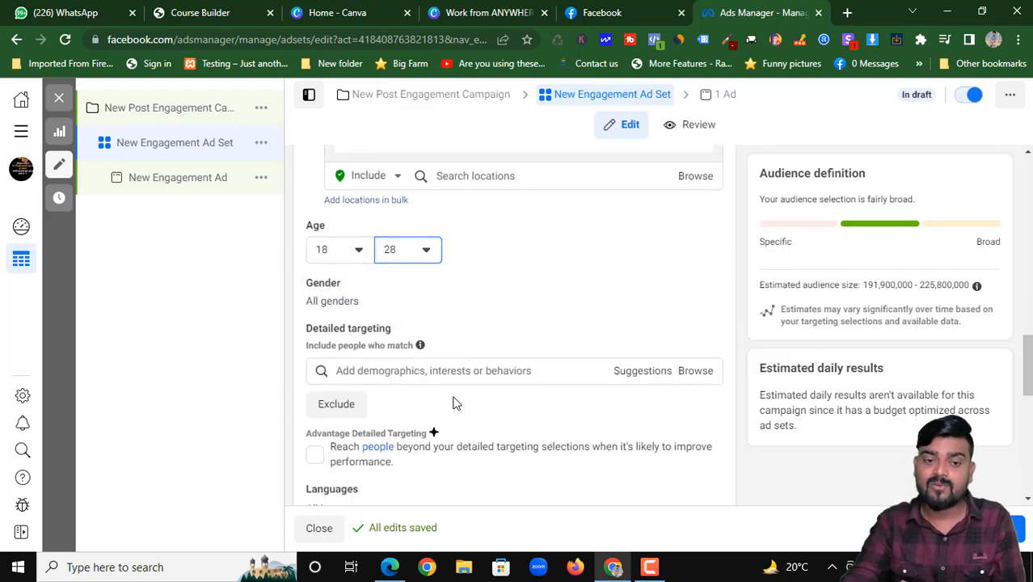
left_click(445, 370)
type("digita")
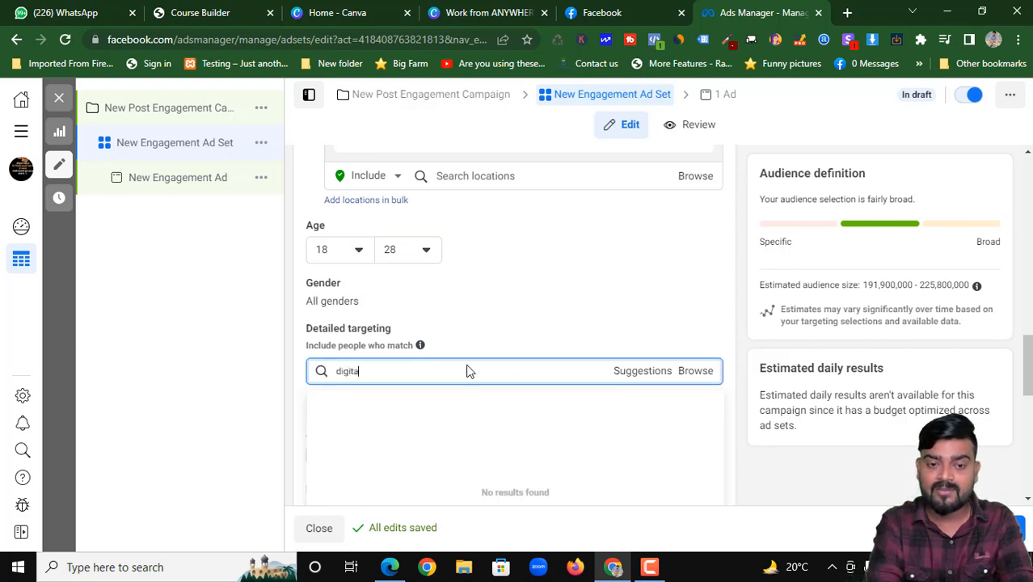
type("l")
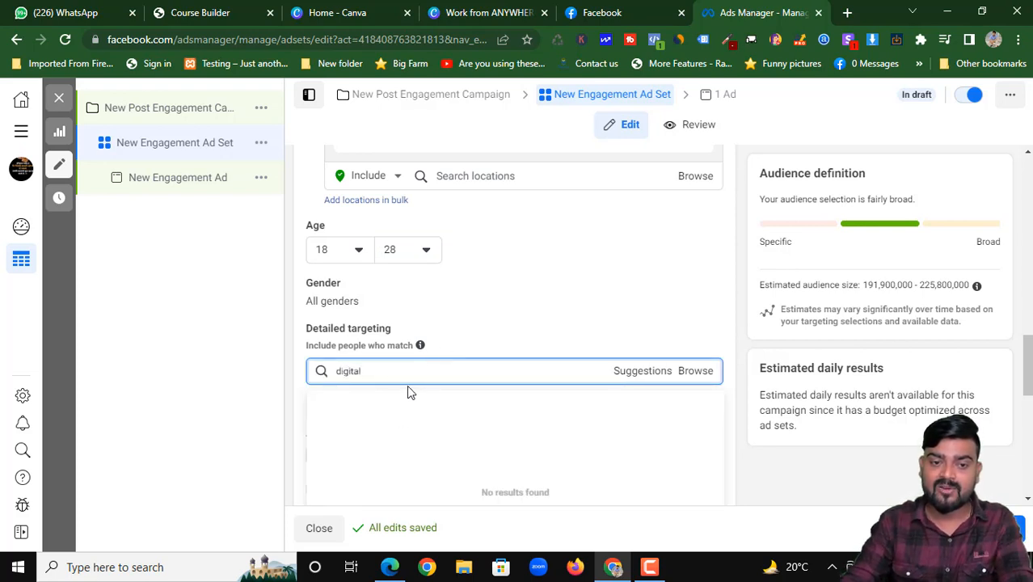
type(" ma")
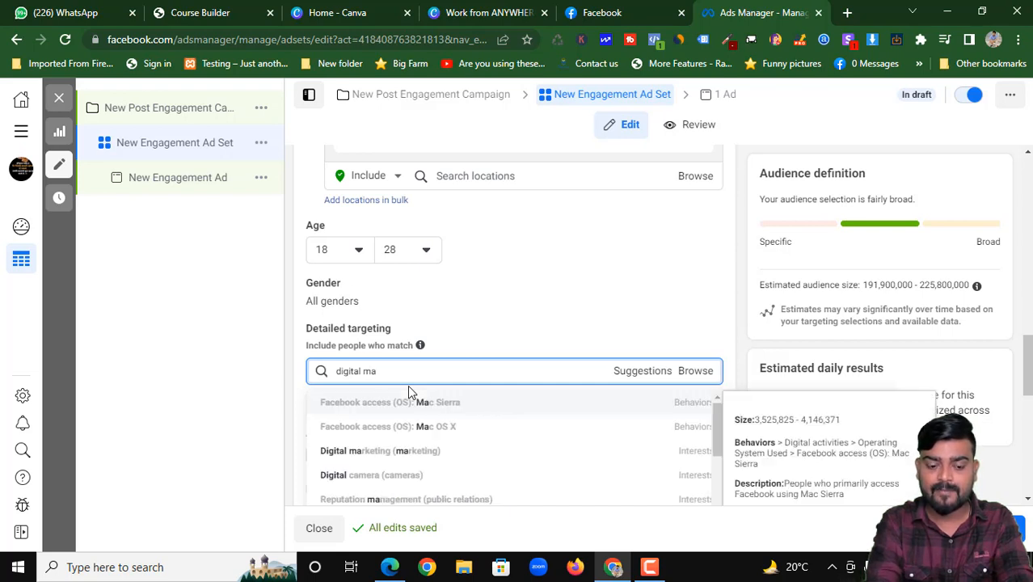
type("rketing")
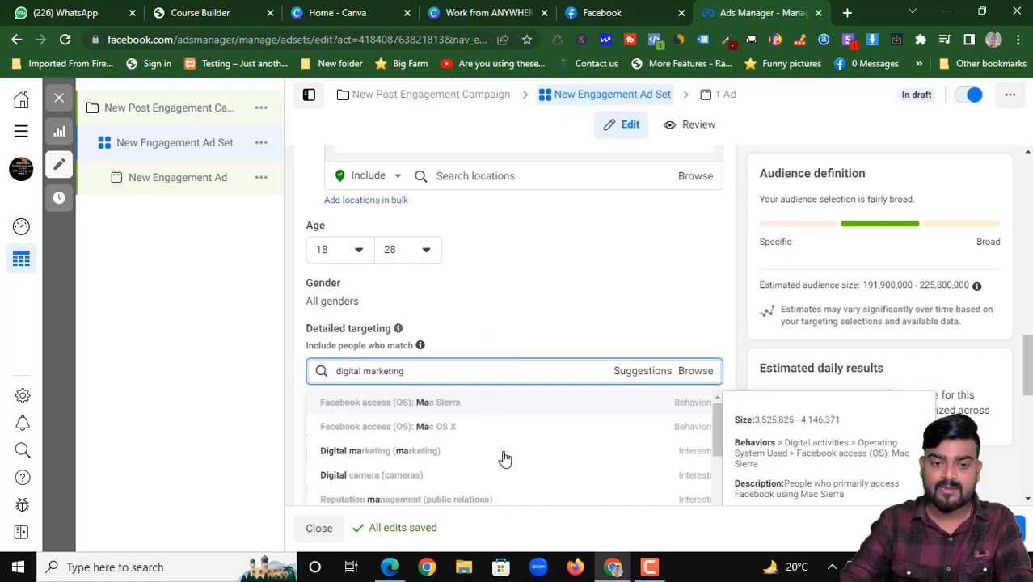
left_click(426, 409)
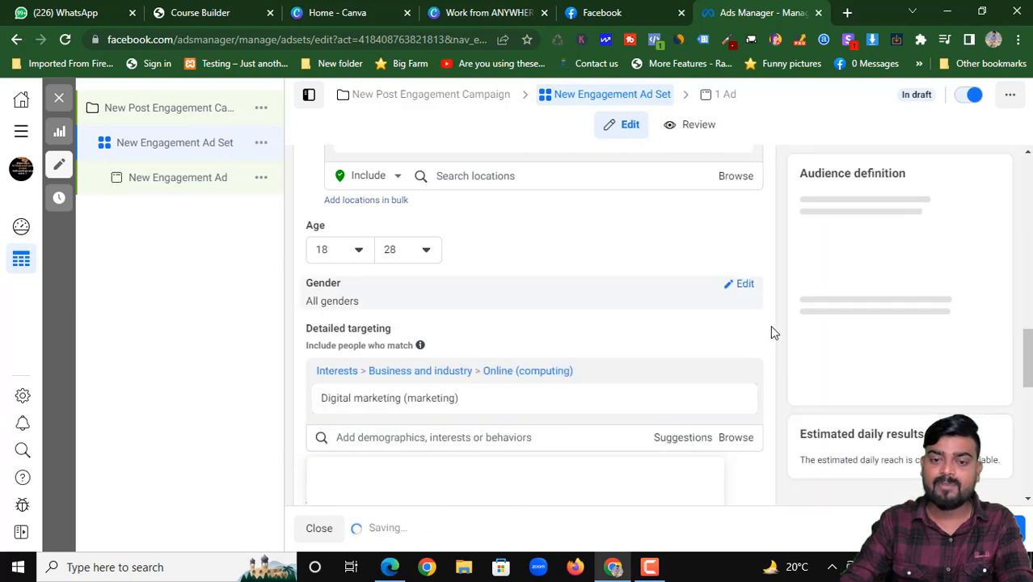
Add the suggested interests Social media marketing, Online advertising, Advertising, Social media (online media) and Instagram (social media) to the detailed targeting
scroll(727, 326, "down", 3)
left_click(662, 217)
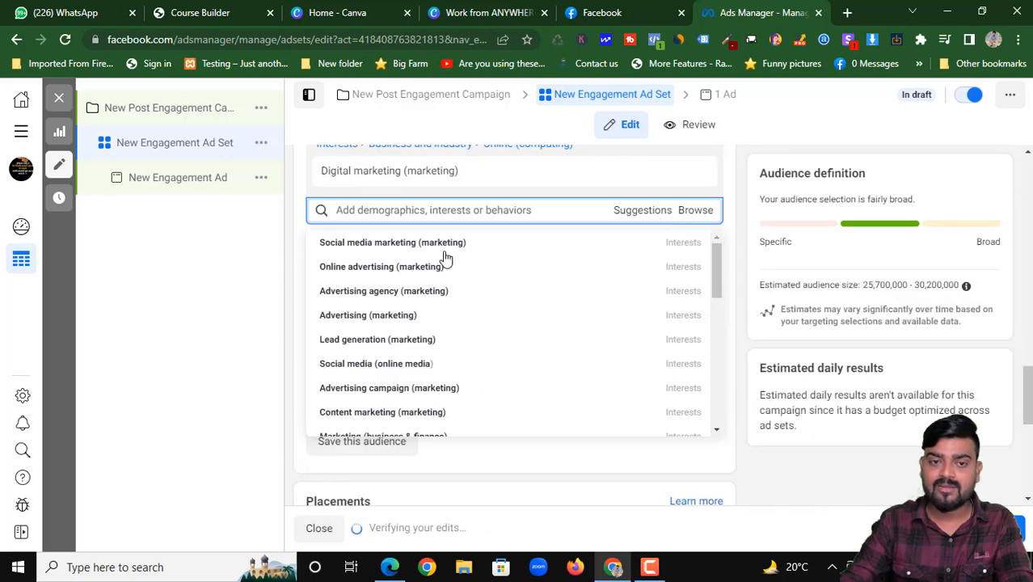
left_click(415, 245)
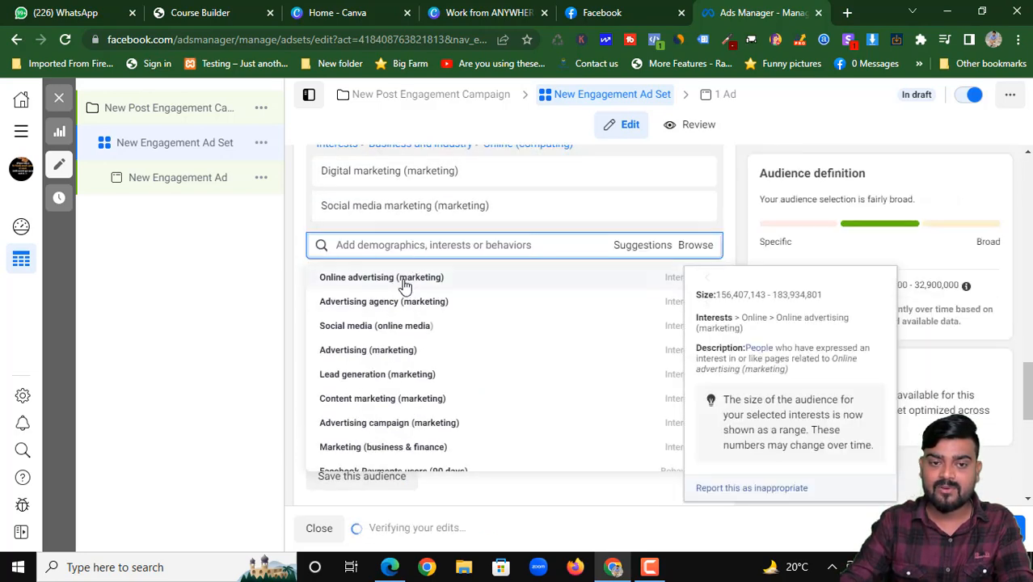
left_click(404, 278)
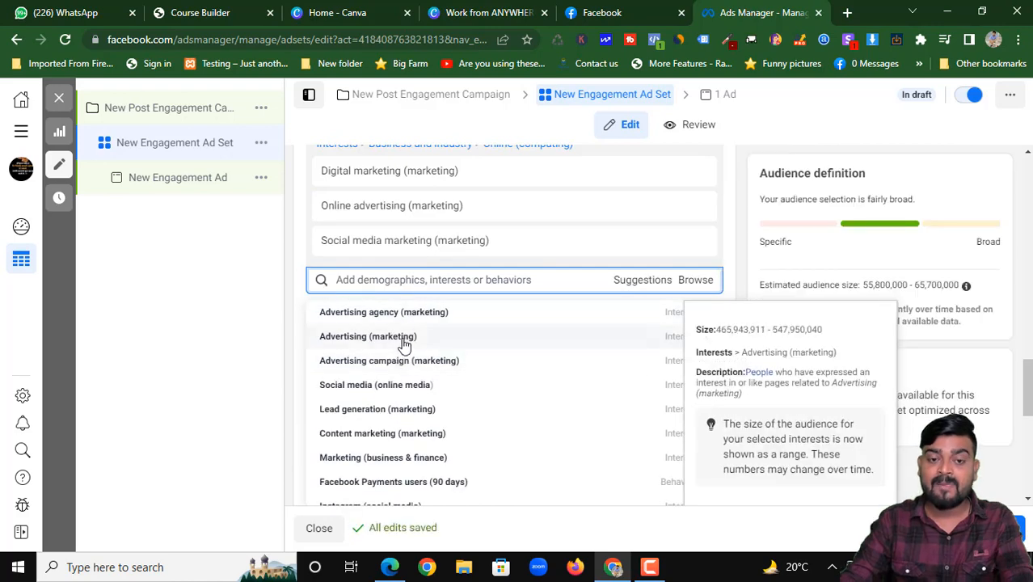
left_click(405, 343)
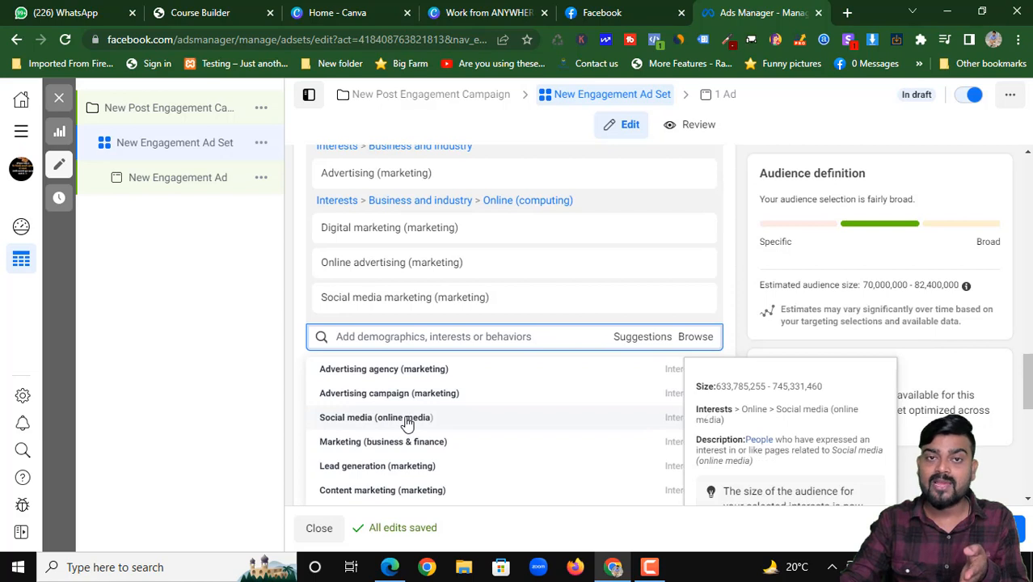
left_click(406, 419)
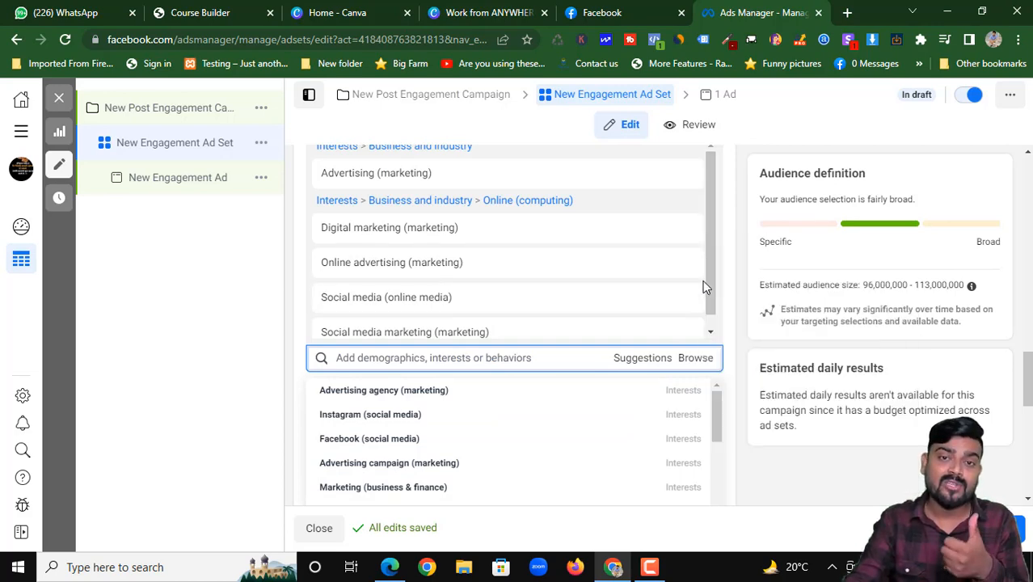
left_click(429, 426)
Switch the ad set to manual placements and exclude the Facebook and Audience network platforms
scroll(757, 356, "down", 5)
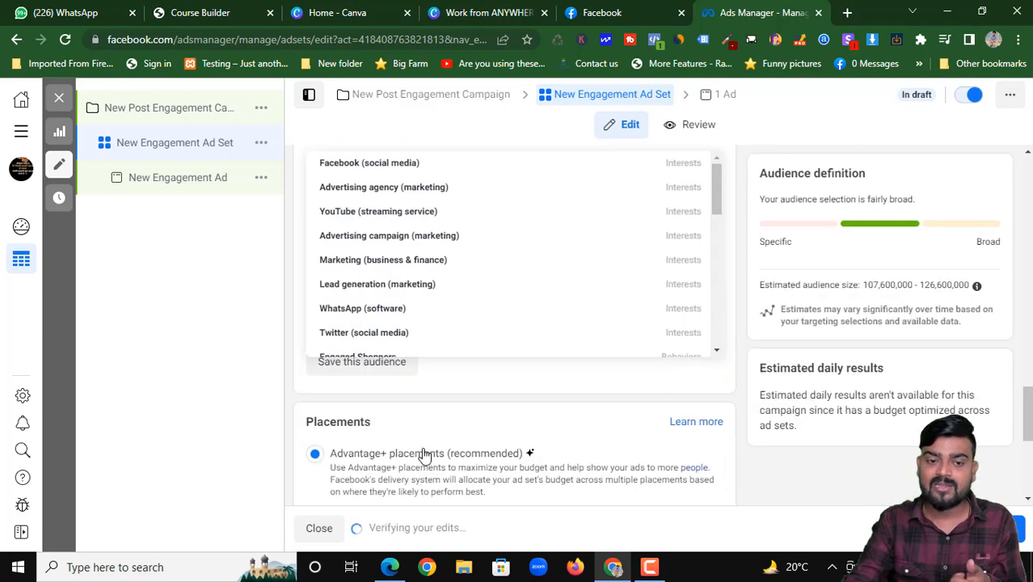
scroll(404, 449, "down", 1)
left_click(315, 438)
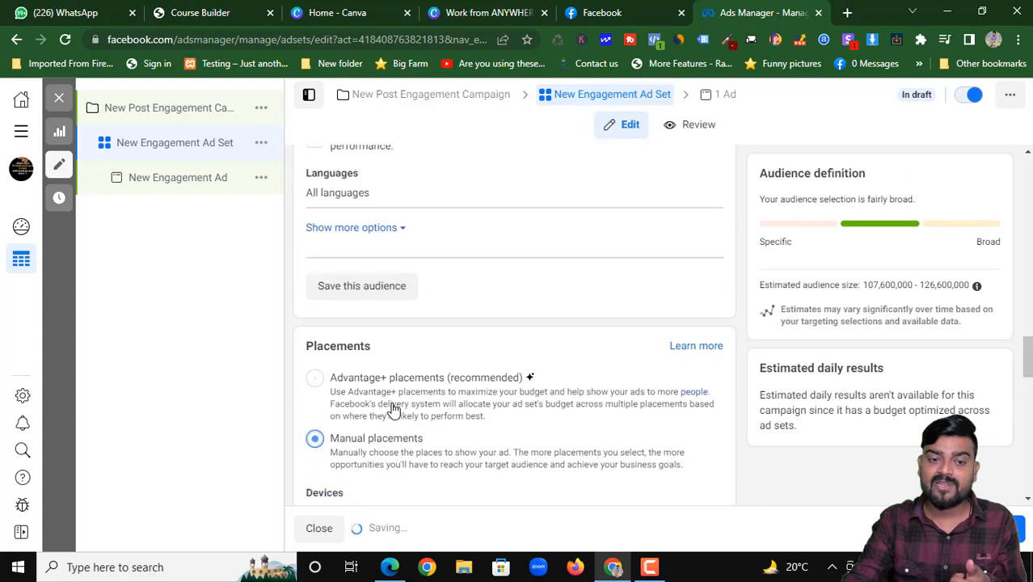
scroll(437, 426, "down", 2)
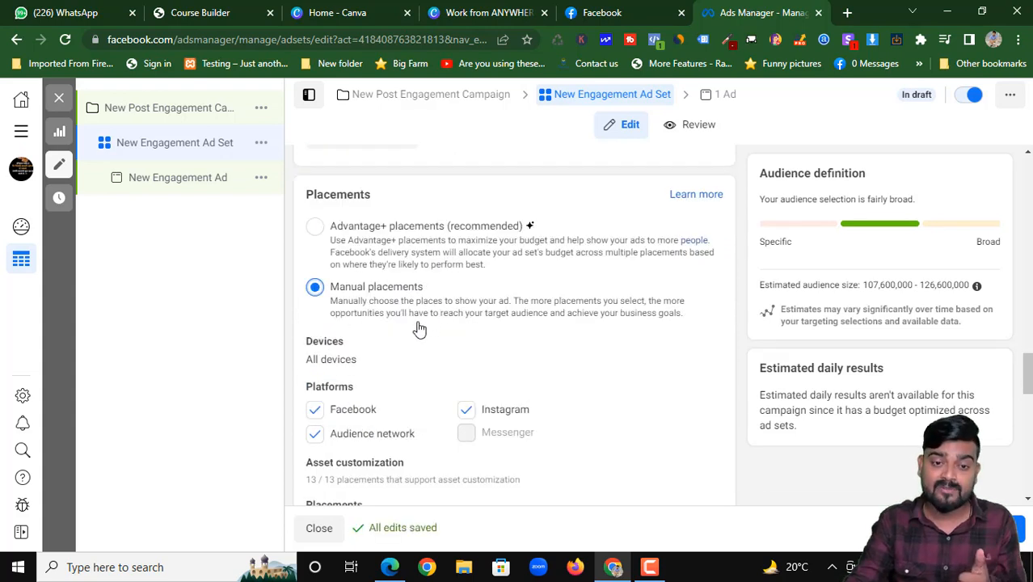
left_click(340, 412)
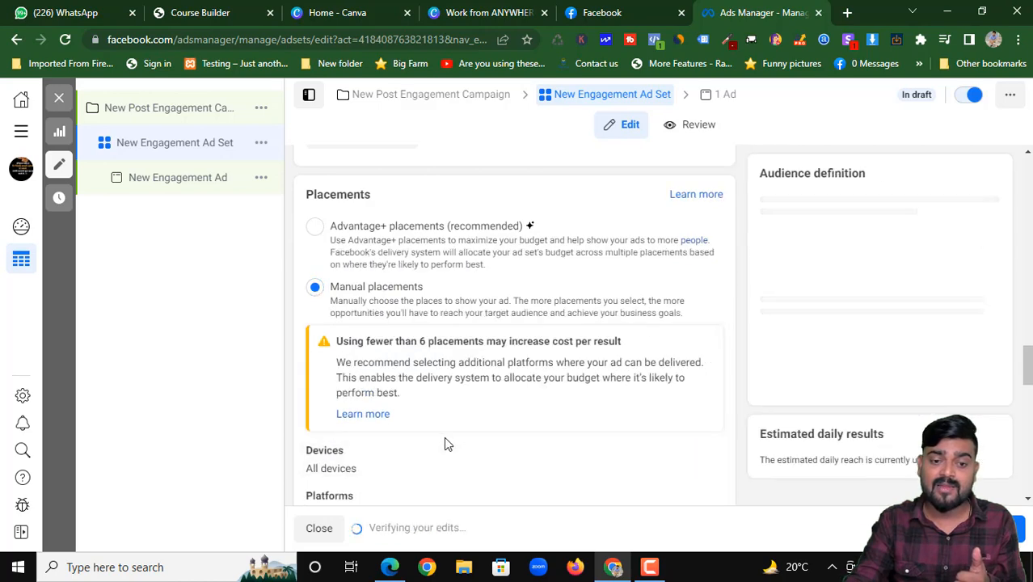
scroll(444, 445, "down", 3)
left_click(370, 311)
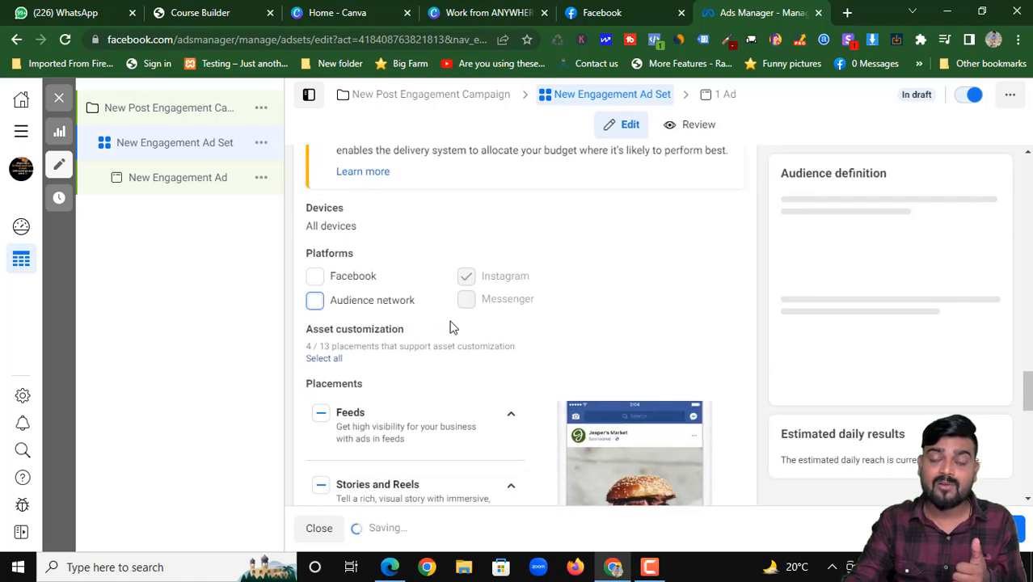
Clear the whole Stories and Reels placement group and deselect Instagram Explore among the Feeds placements
scroll(472, 383, "down", 4)
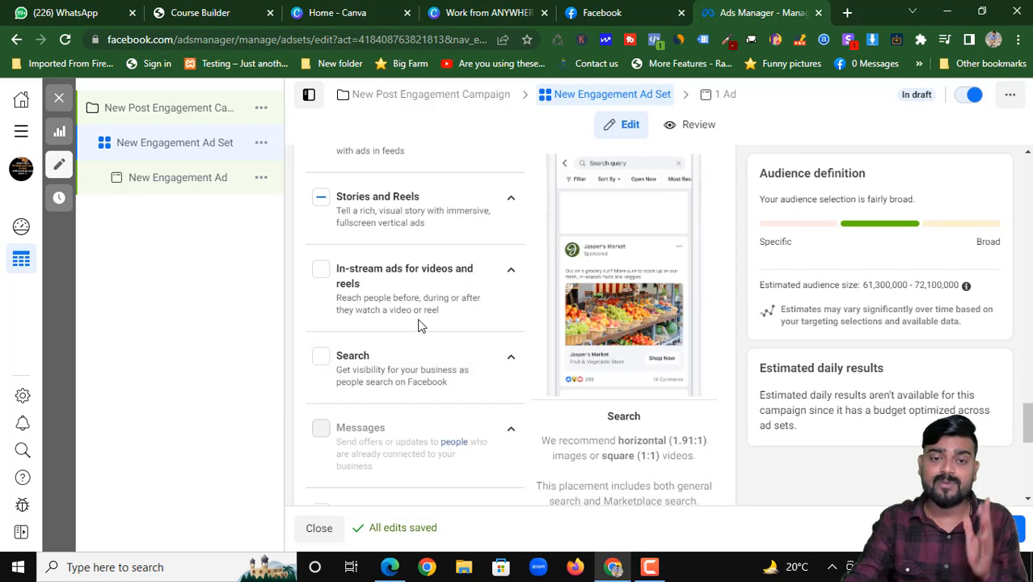
scroll(436, 333, "up", 2)
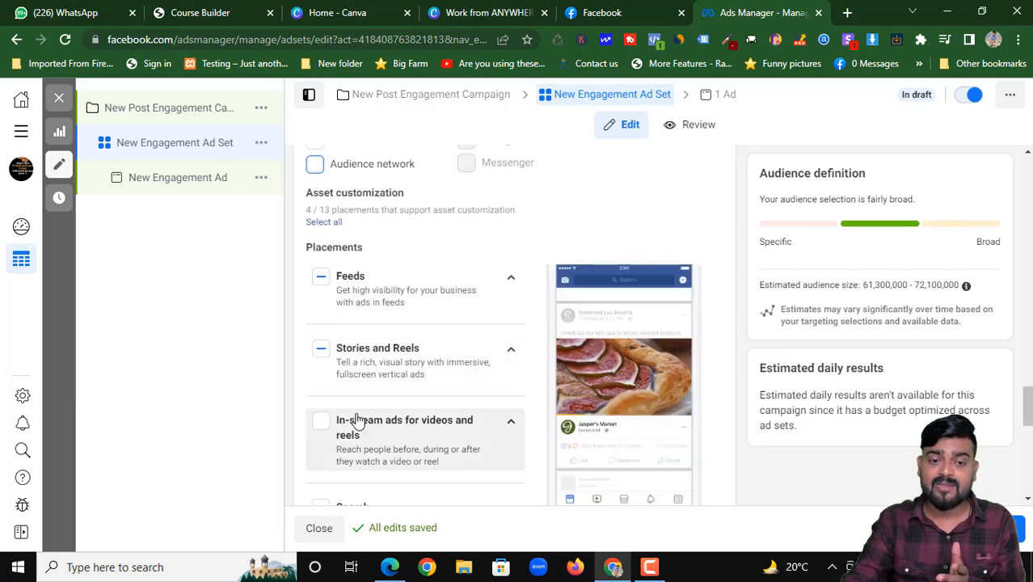
left_click(341, 360)
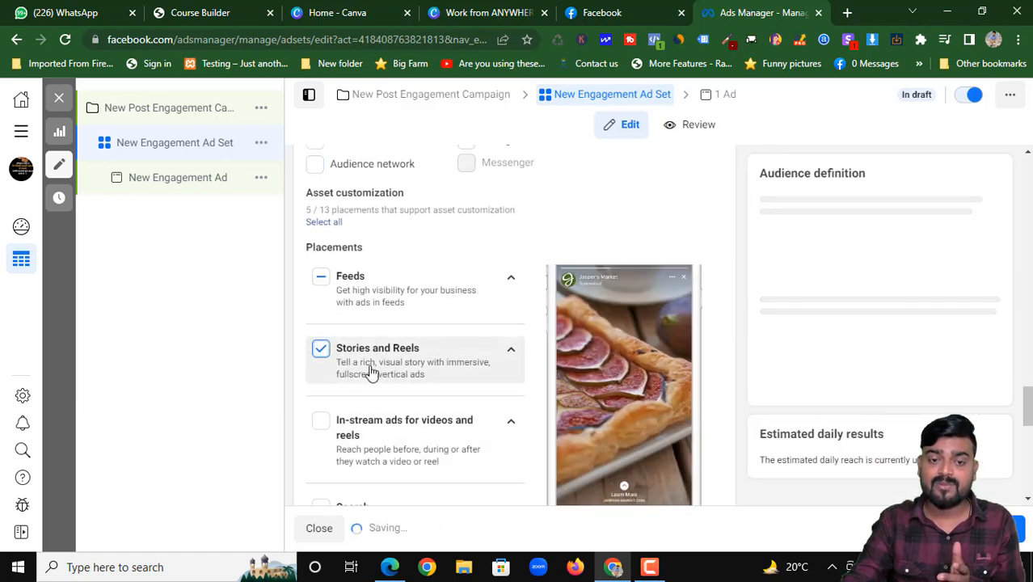
left_click(515, 351)
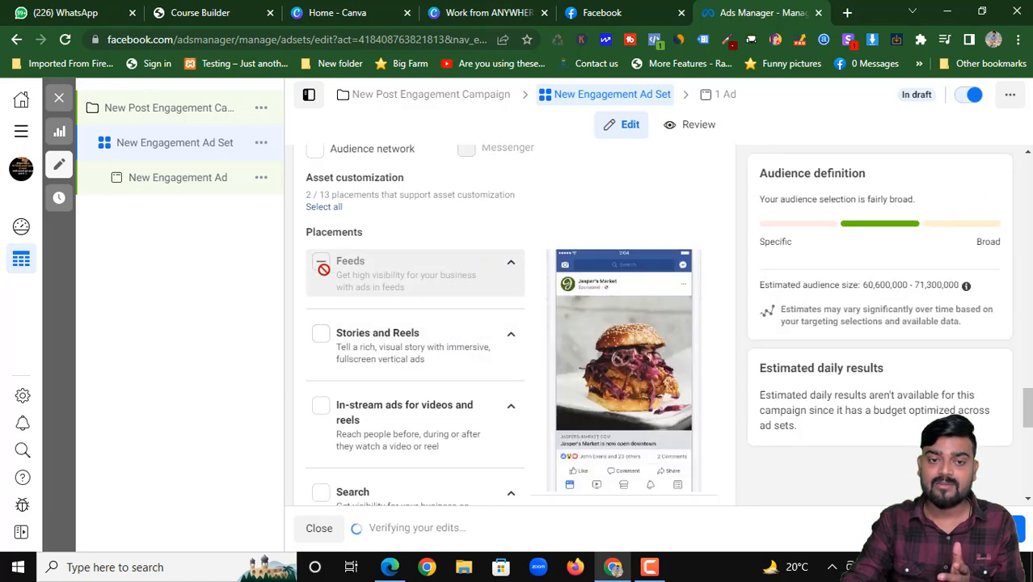
left_click(512, 267)
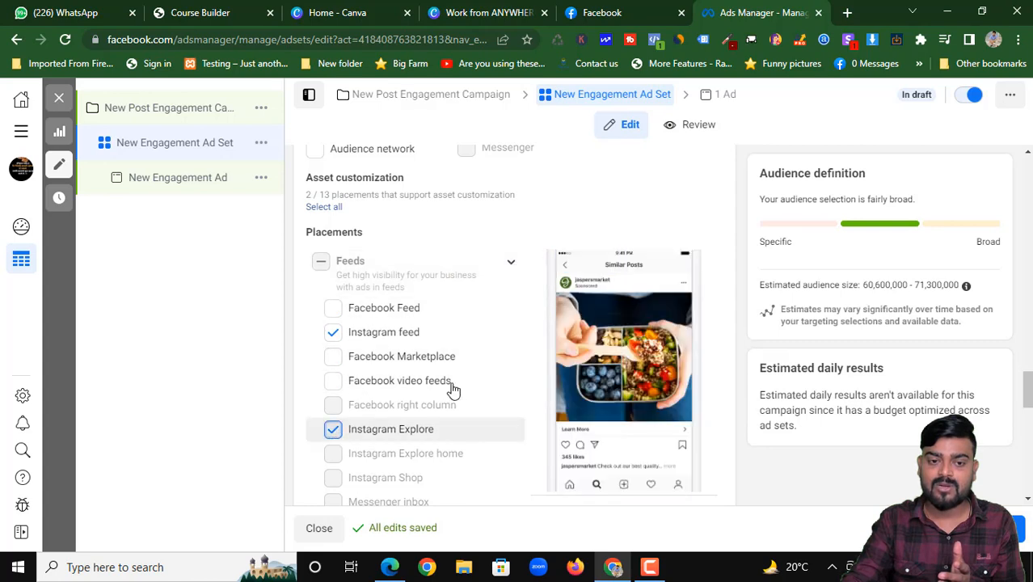
left_click(436, 429)
Enable Instagram Stories among the Stories and Reels placements, and review the ad set's optimization and delivery settings
scroll(455, 393, "down", 3)
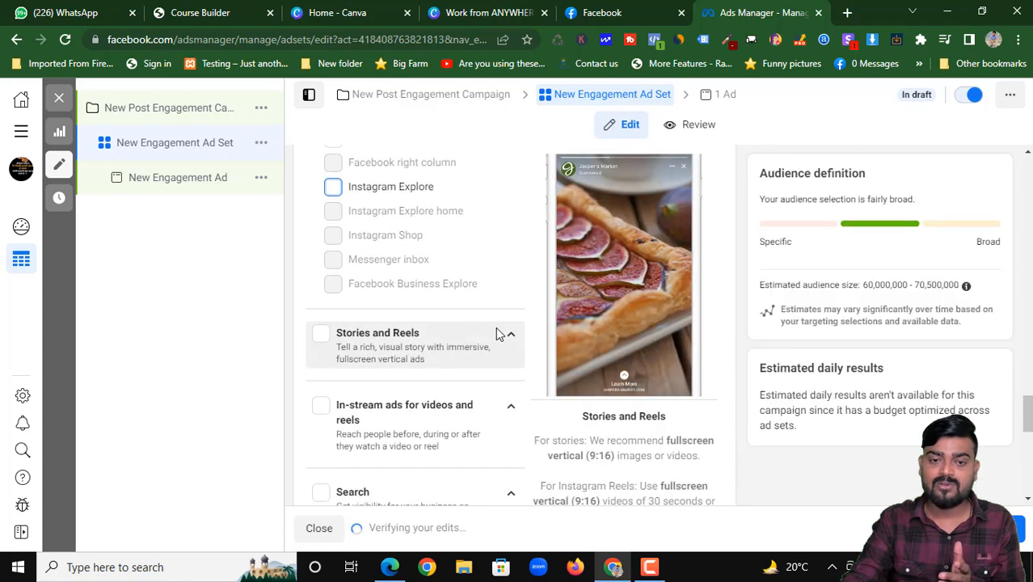
left_click(511, 334)
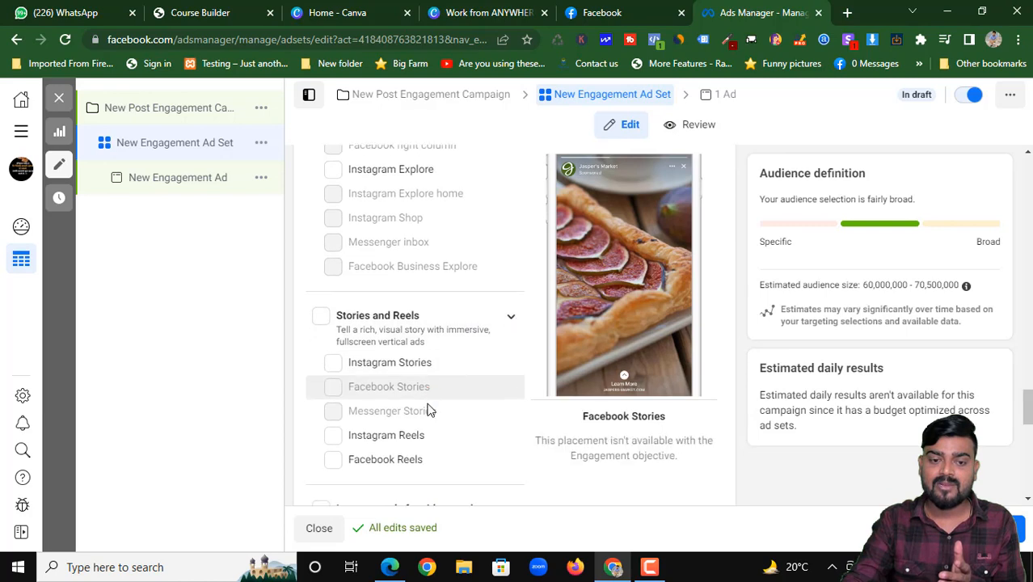
scroll(428, 411, "down", 1)
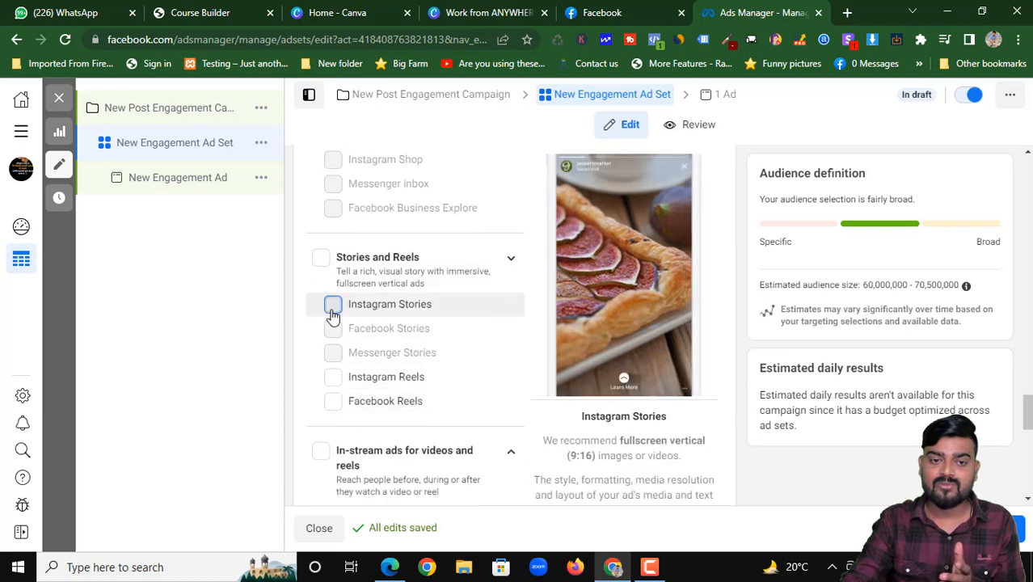
left_click(332, 306)
scroll(329, 335, "up", 5)
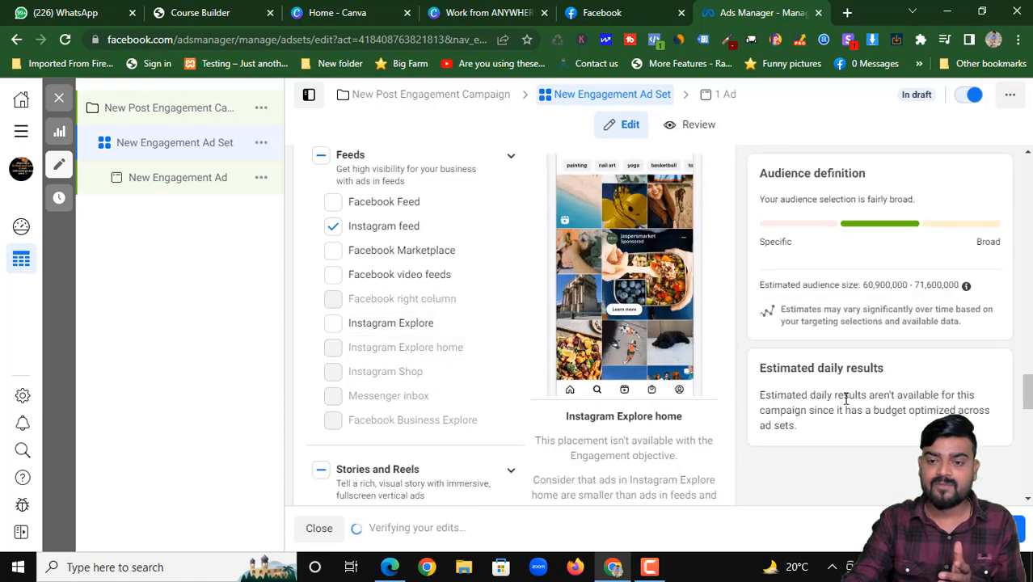
scroll(604, 473, "down", 10)
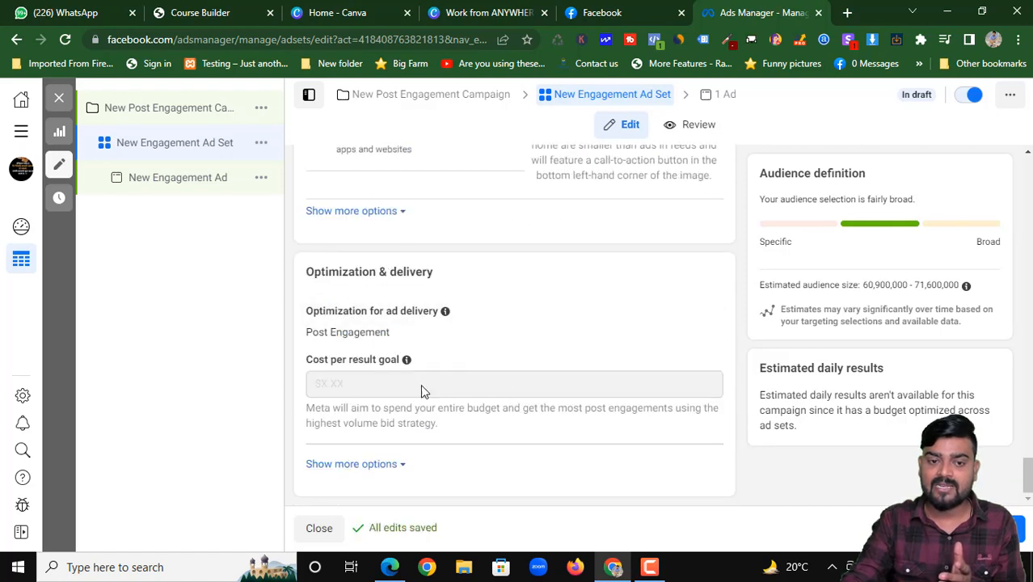
Use the Facebook photo post without text from Nov 1, 2022 as the ad creative and review its Instagram Feed and Stories previews
scroll(420, 384, "up", 15)
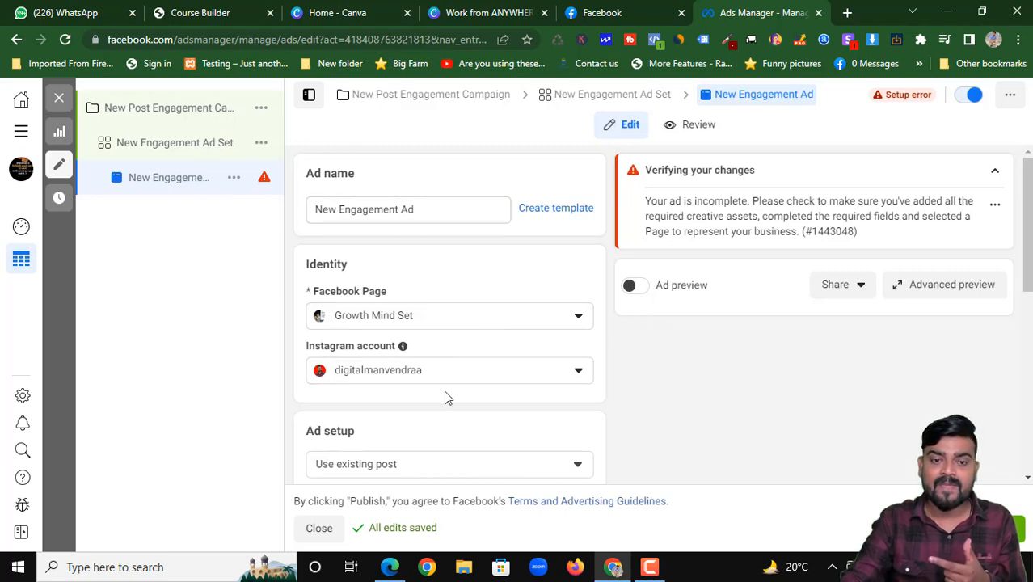
scroll(444, 390, "down", 4)
left_click(406, 312)
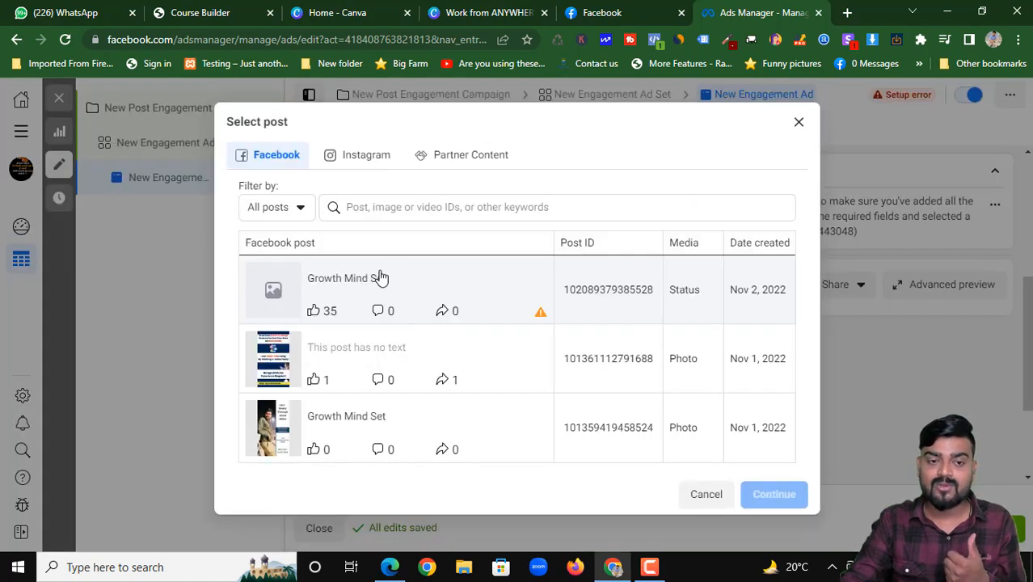
left_click(352, 357)
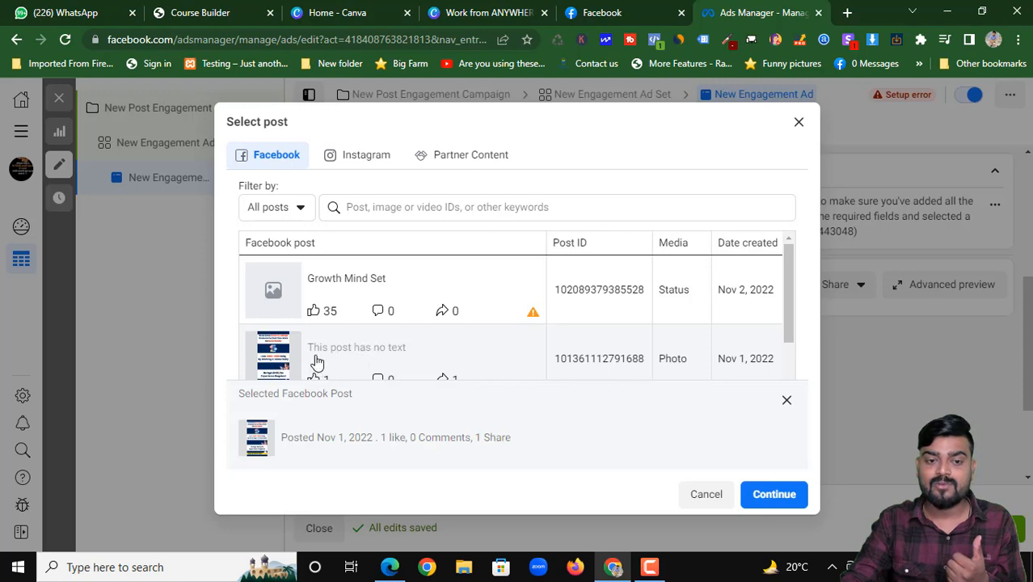
left_click(782, 496)
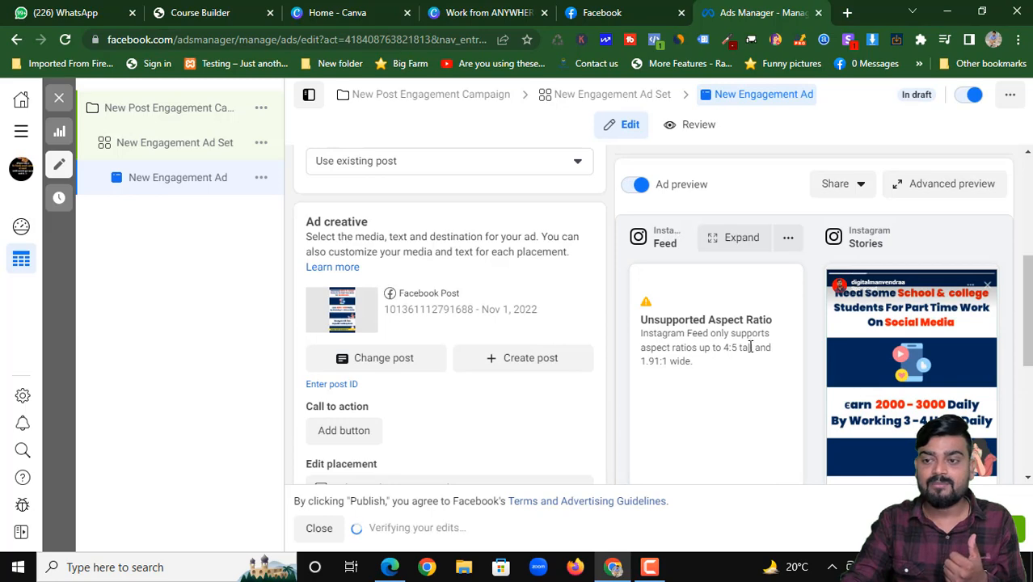
scroll(752, 339, "down", 3)
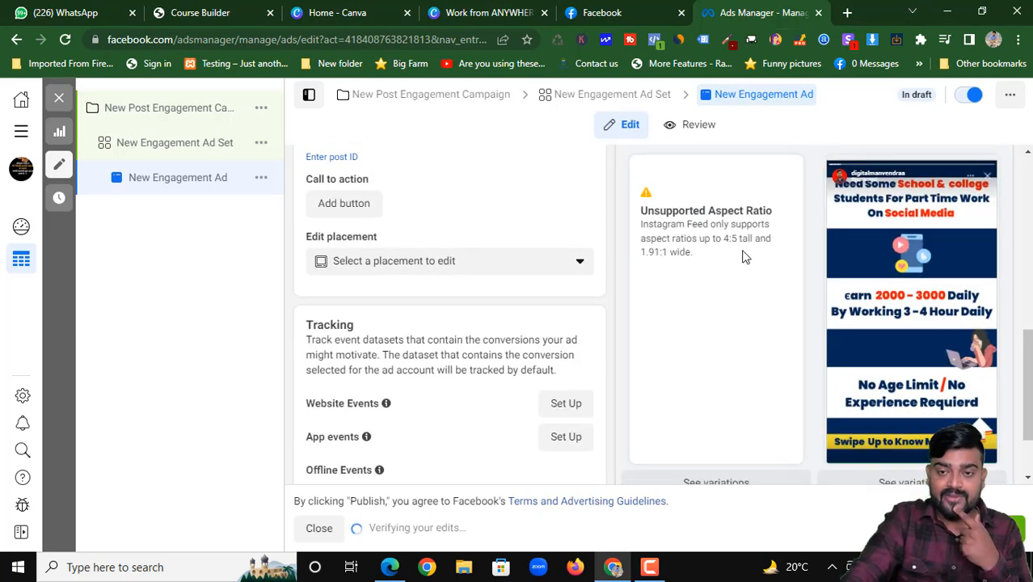
scroll(743, 257, "up", 2)
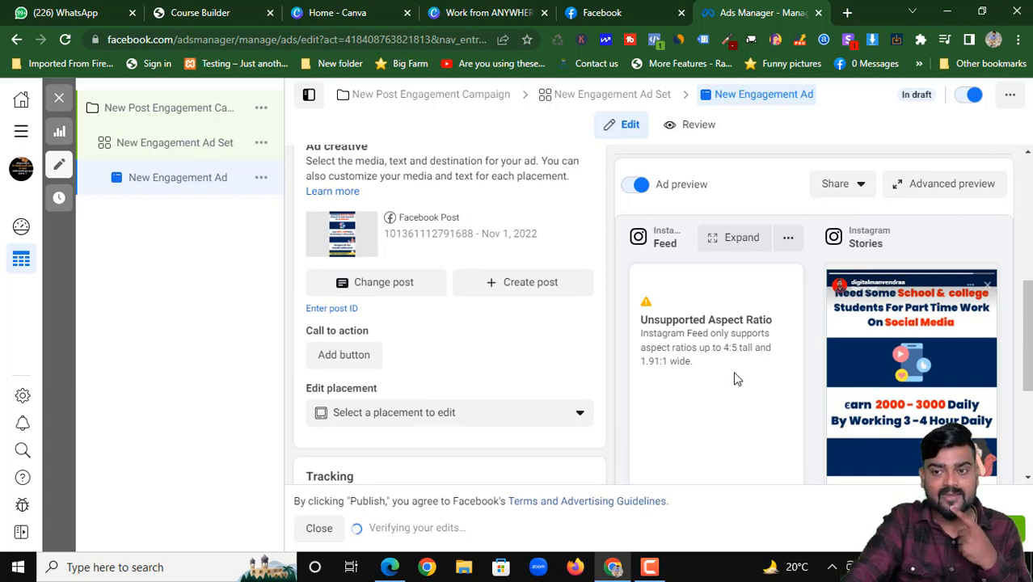
scroll(734, 372, "down", 2)
scroll(735, 371, "up", 1)
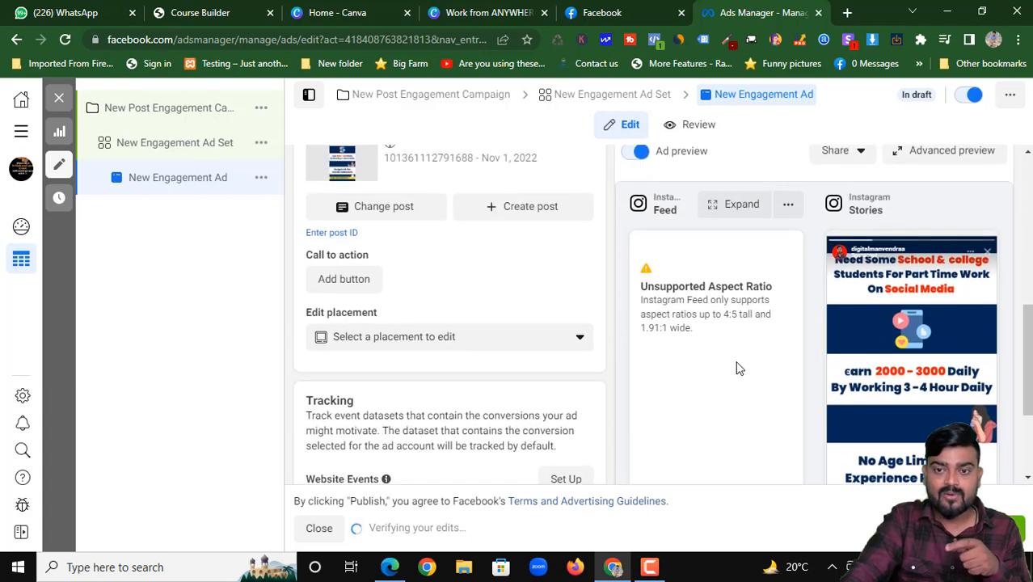
scroll(878, 291, "down", 1)
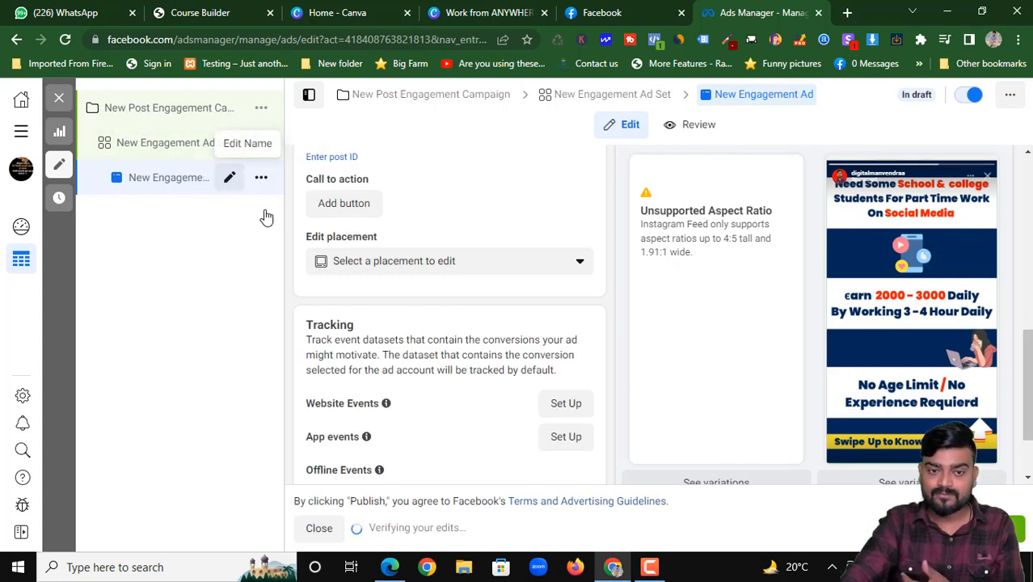
scroll(324, 202, "up", 1)
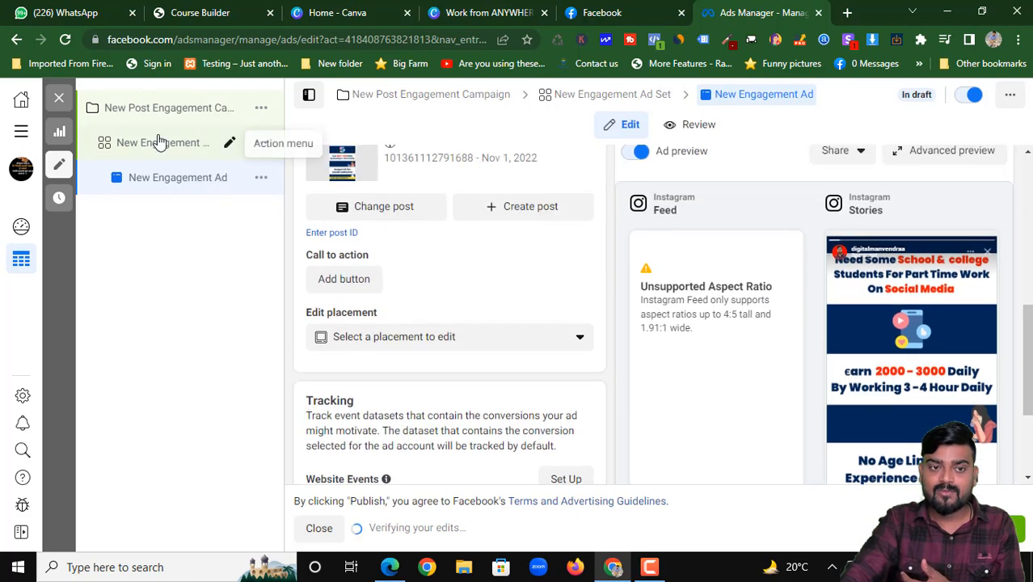
Return to the ad set, review its schedule, audience and placements, and deselect Instagram feed among the Feeds placements
left_click(166, 149)
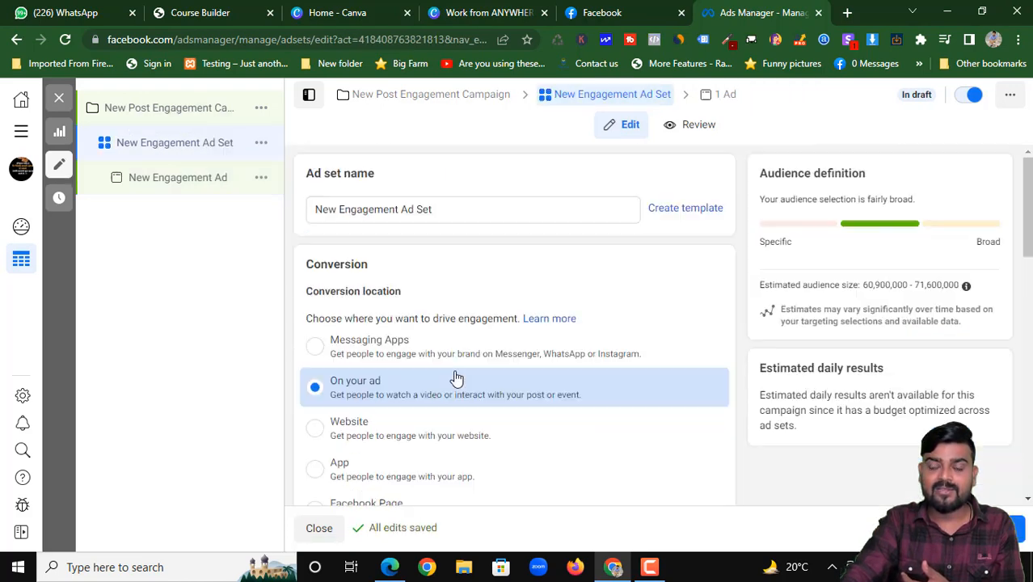
scroll(457, 372, "down", 3)
scroll(591, 393, "down", 7)
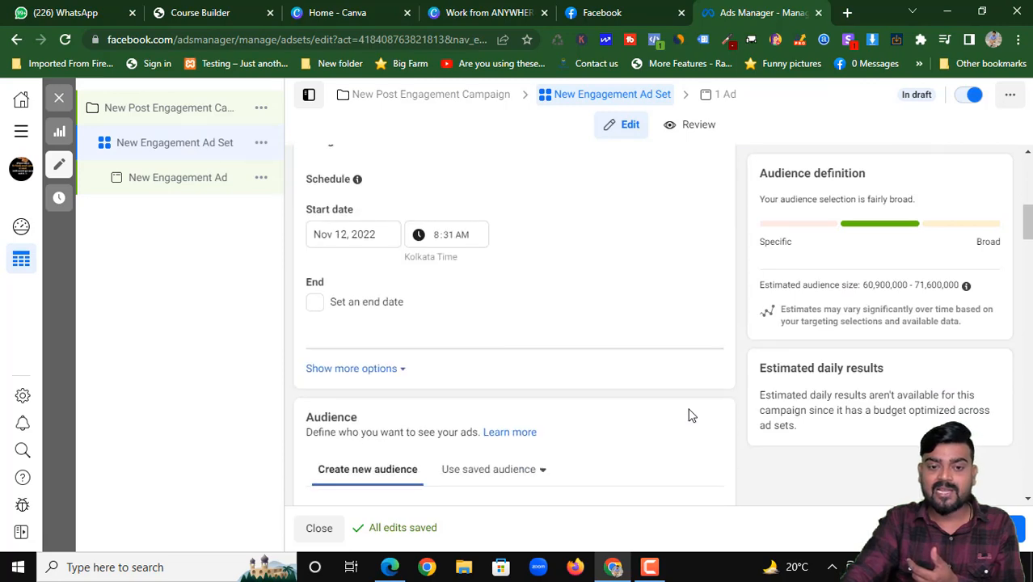
scroll(553, 437, "down", 5)
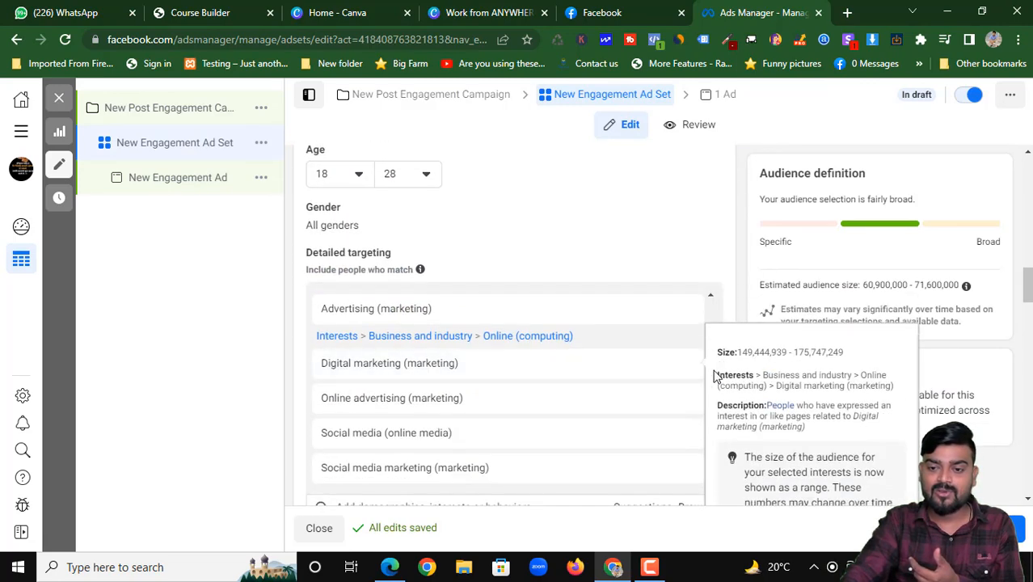
scroll(647, 436, "down", 3)
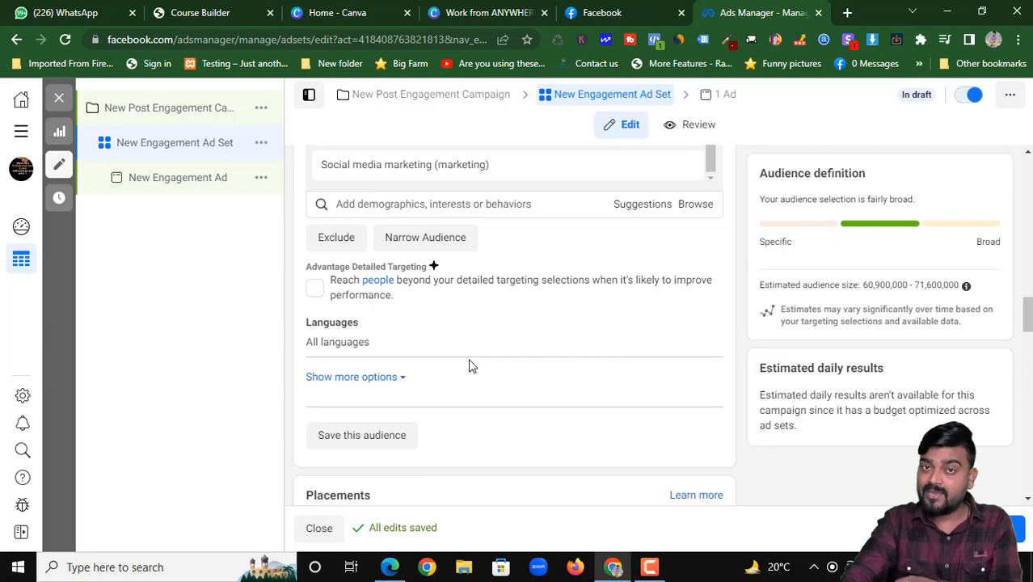
scroll(625, 347, "down", 6)
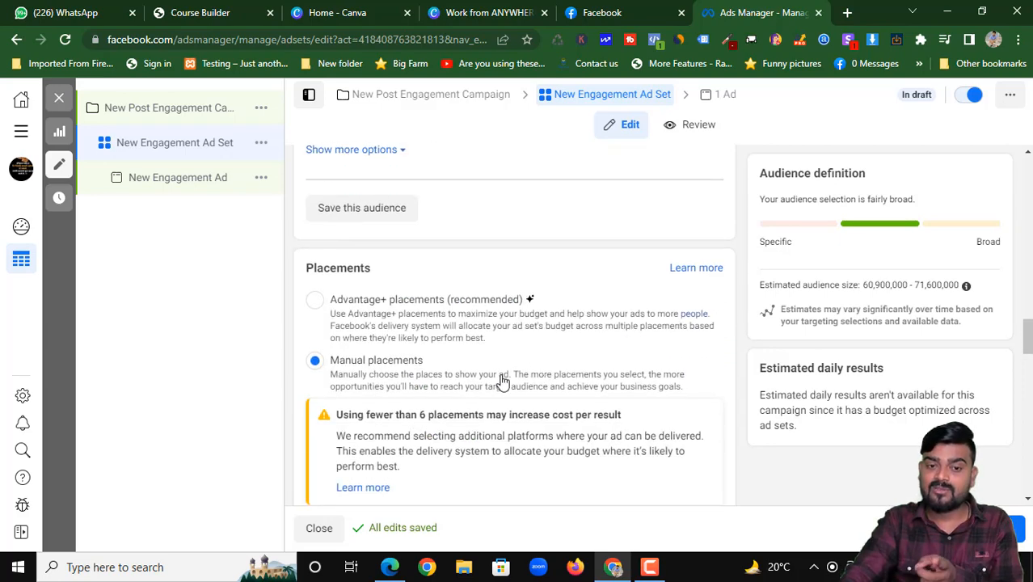
scroll(394, 439, "down", 2)
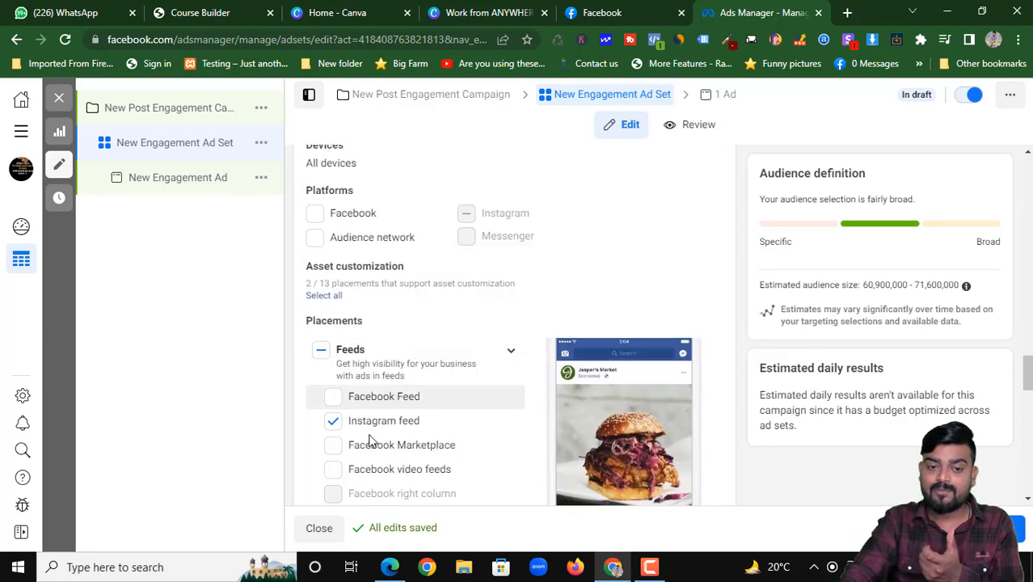
left_click(375, 431)
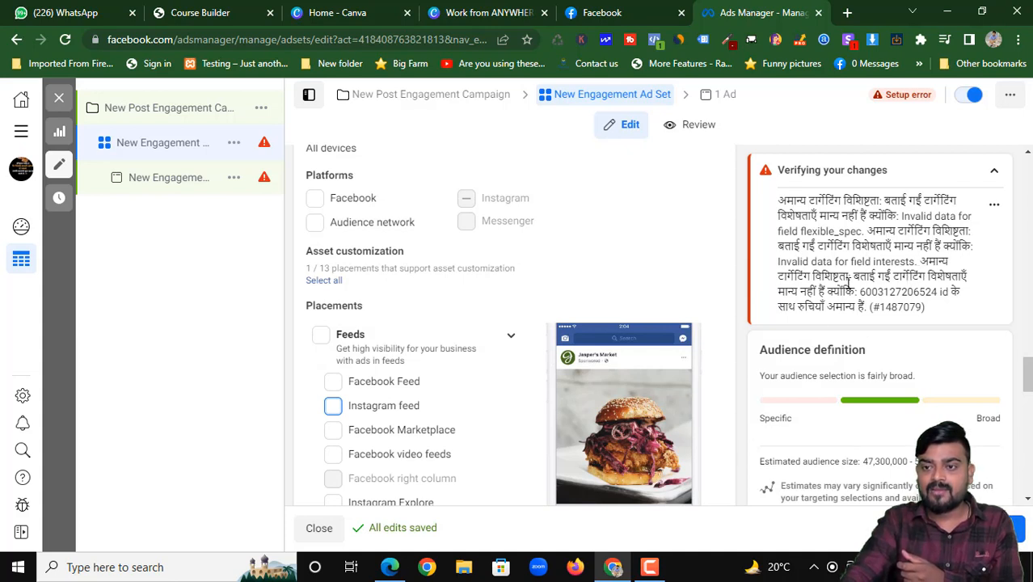
Re-enable Instagram feed among the ad set's Feeds placements and check the other selected placements
scroll(712, 396, "down", 4)
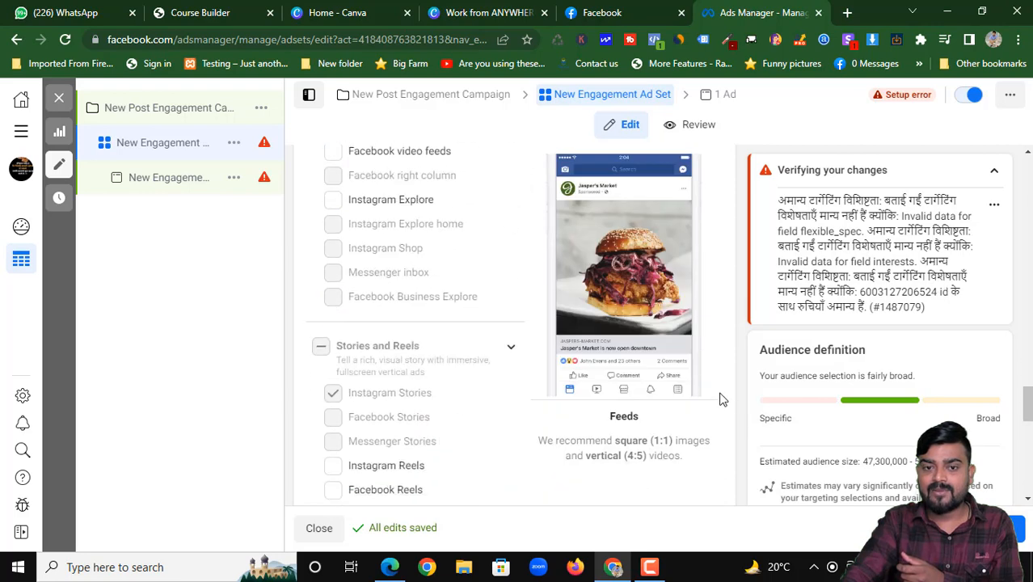
scroll(420, 323, "up", 2)
left_click(333, 256)
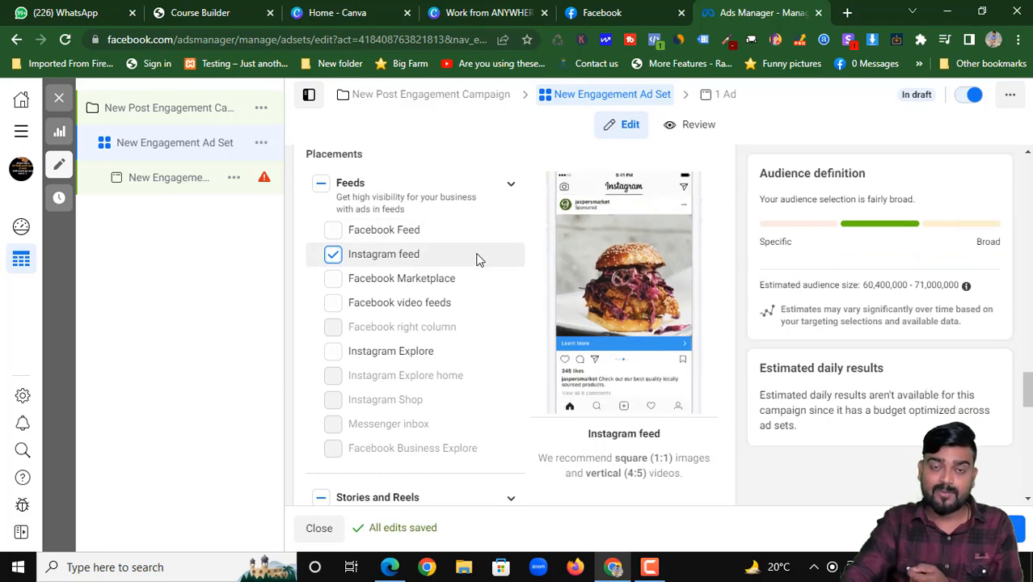
scroll(498, 300, "up", 2)
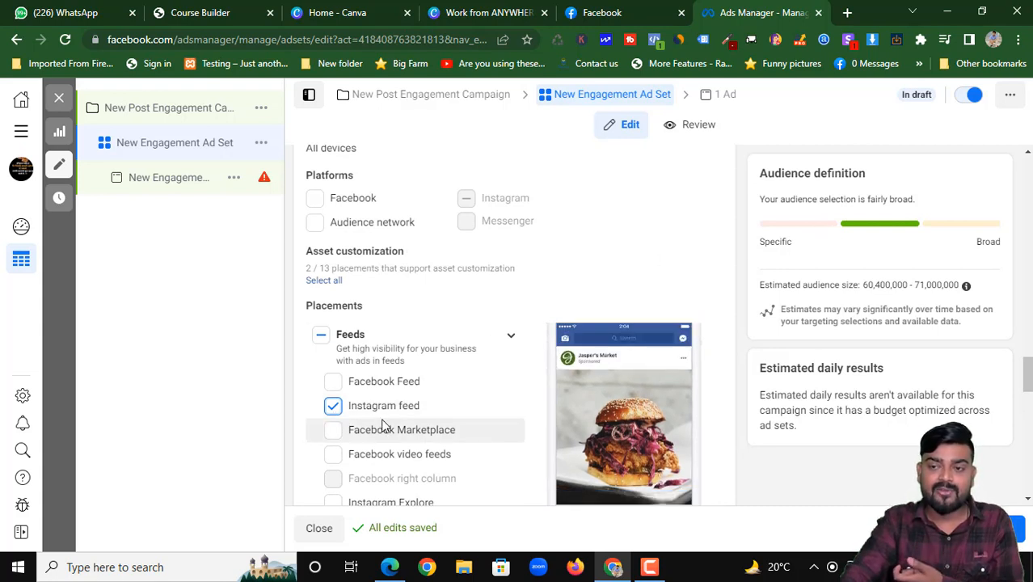
scroll(862, 272, "down", 3)
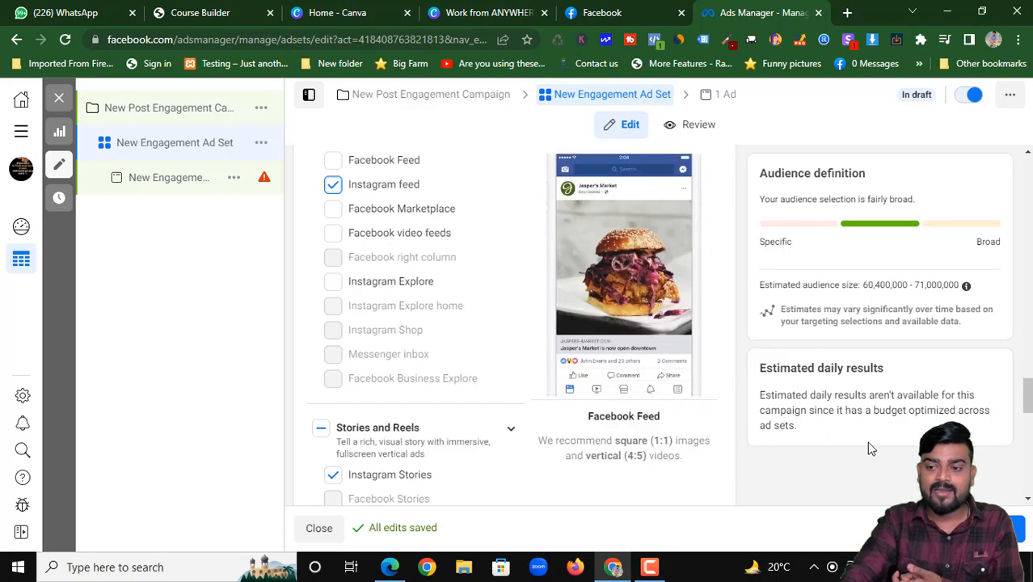
Continue to the engagement ad, turn on its ad preview, and check the options for adding media
left_click(1002, 528)
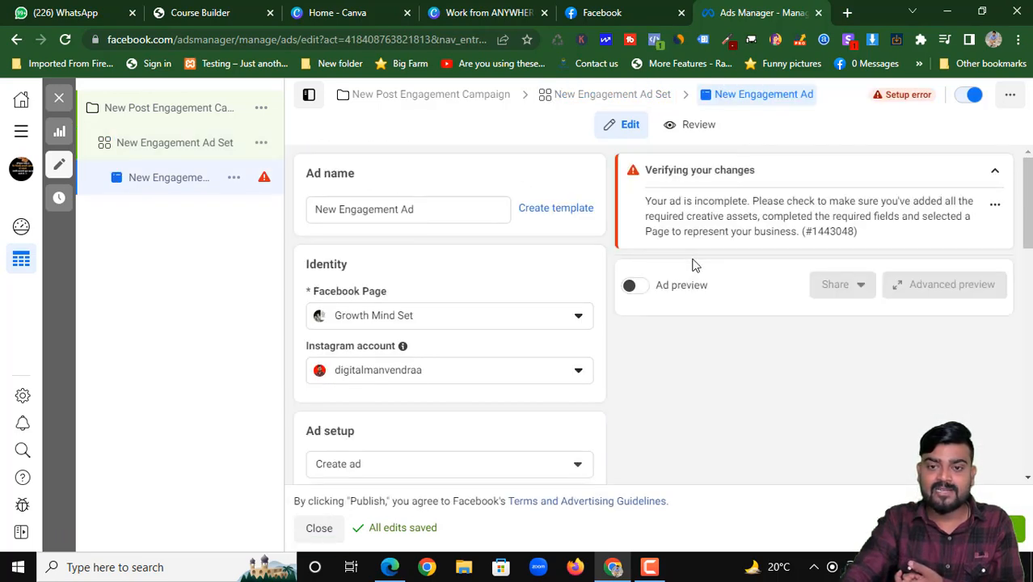
left_click(642, 296)
scroll(484, 376, "down", 5)
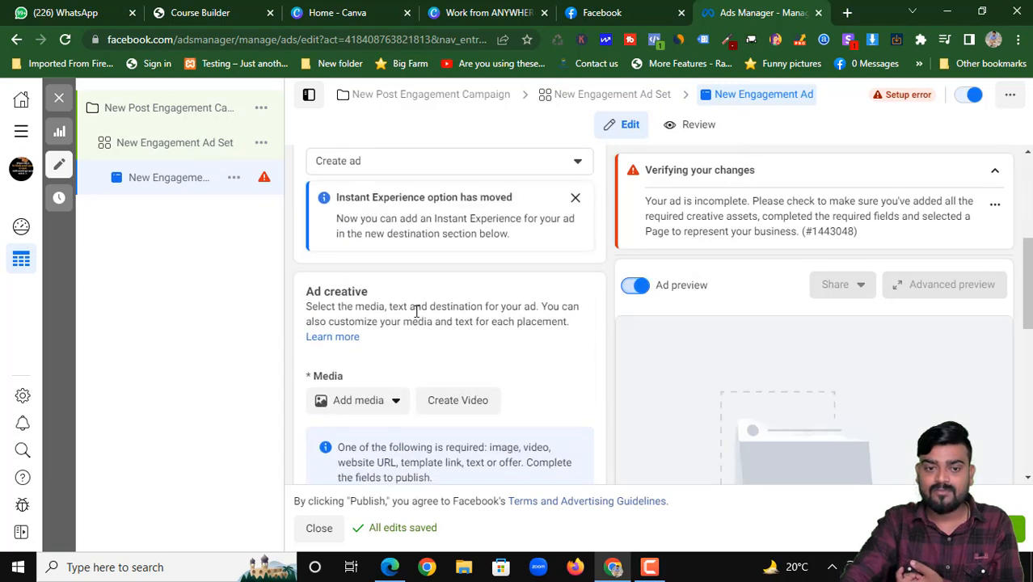
left_click(364, 250)
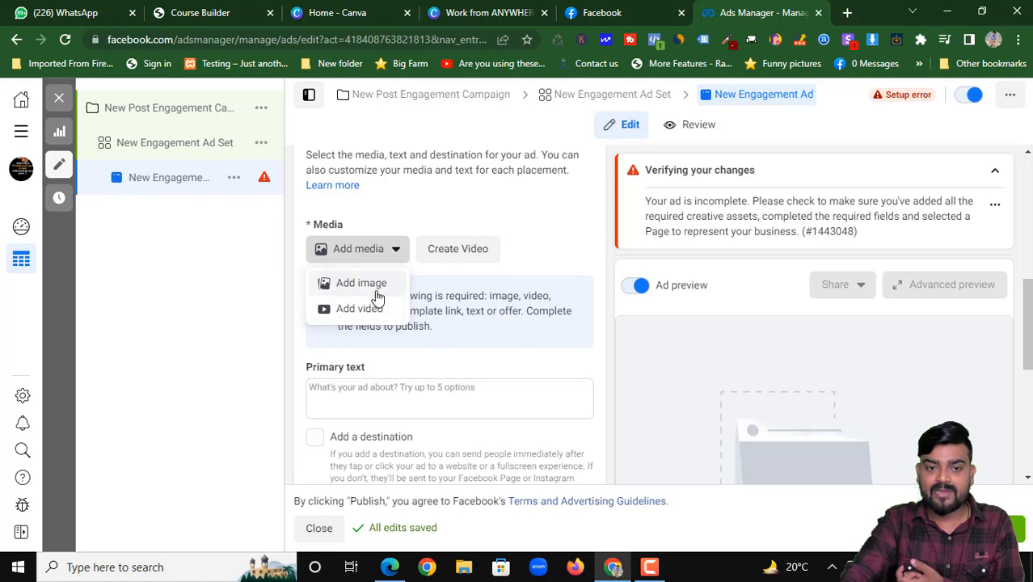
left_click(461, 166)
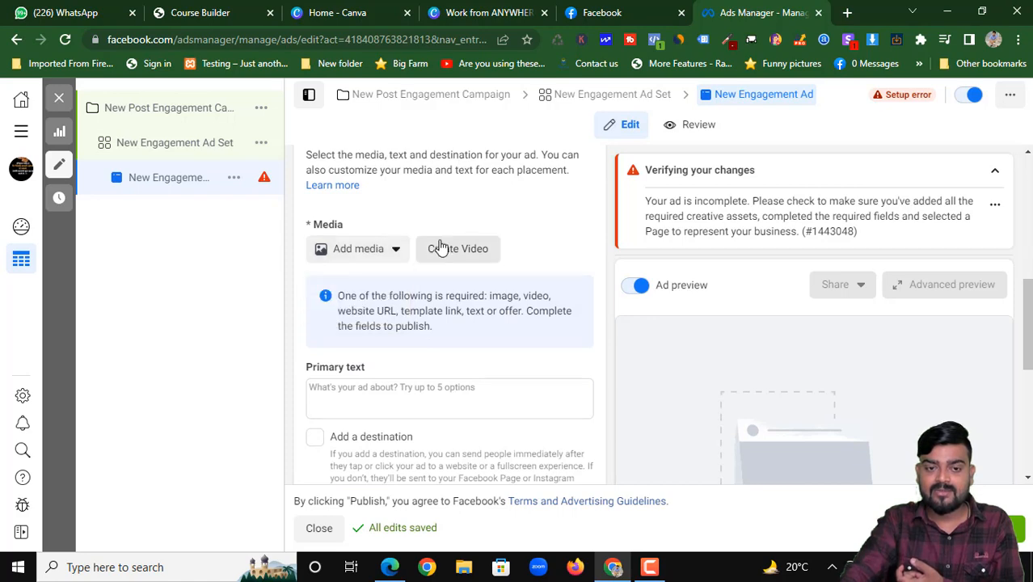
Change the ad setup to Use existing post
scroll(437, 243, "up", 3)
left_click(415, 241)
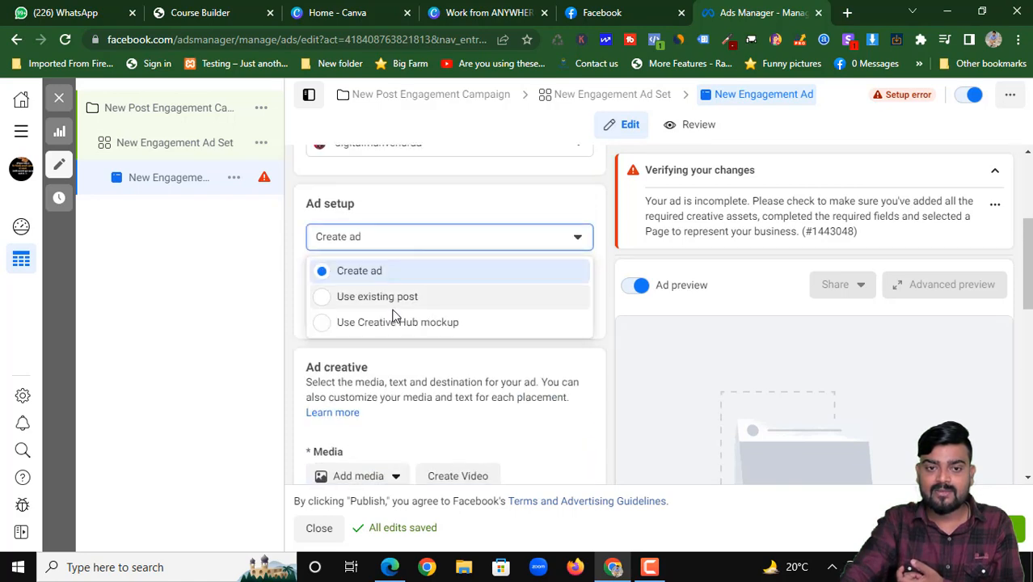
left_click(394, 297)
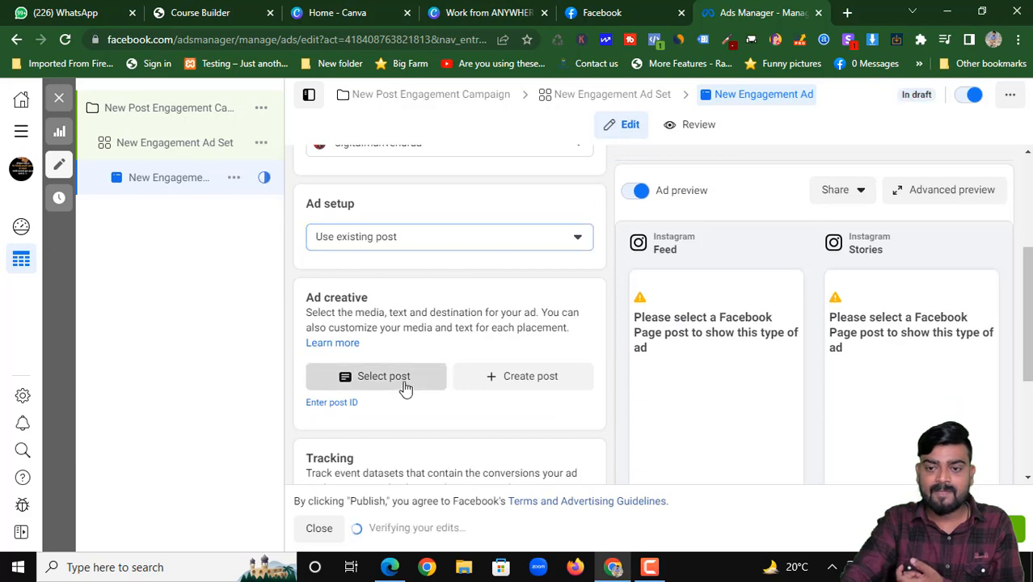
Browse the available Instagram posts, and select the Facebook photo post without text from Nov 1, 2022 as the ad creative
left_click(404, 382)
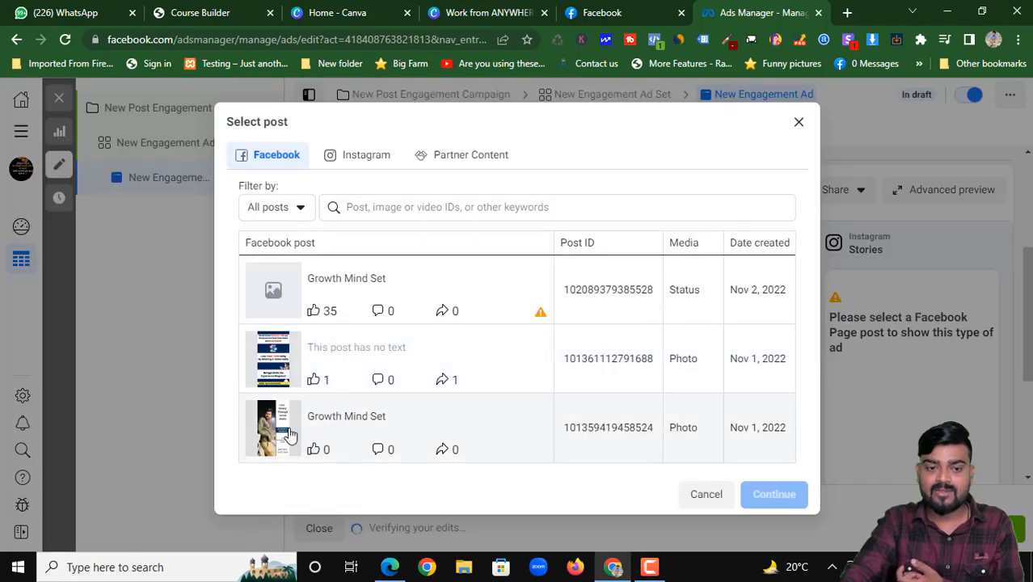
left_click(370, 167)
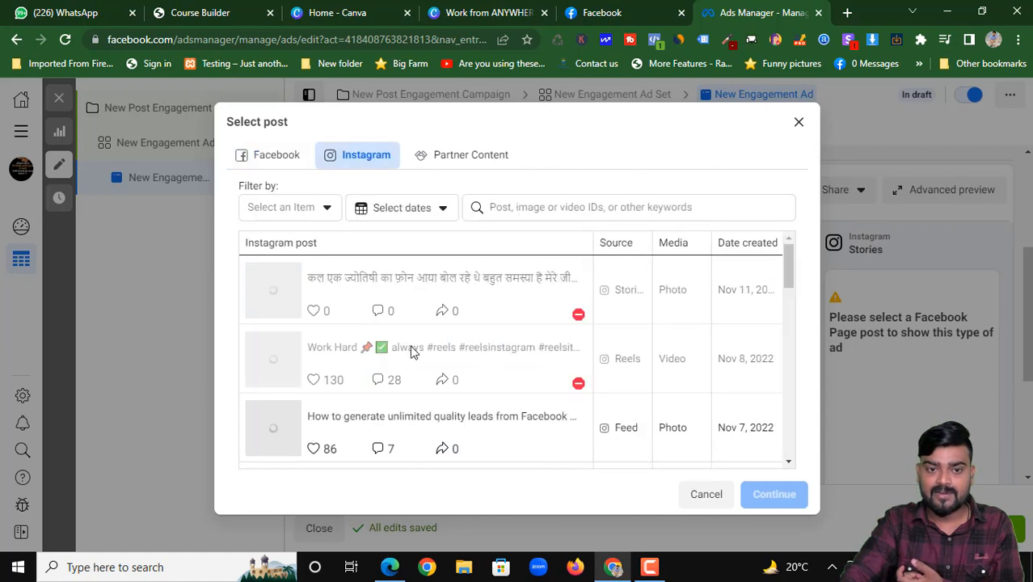
scroll(315, 412, "down", 2)
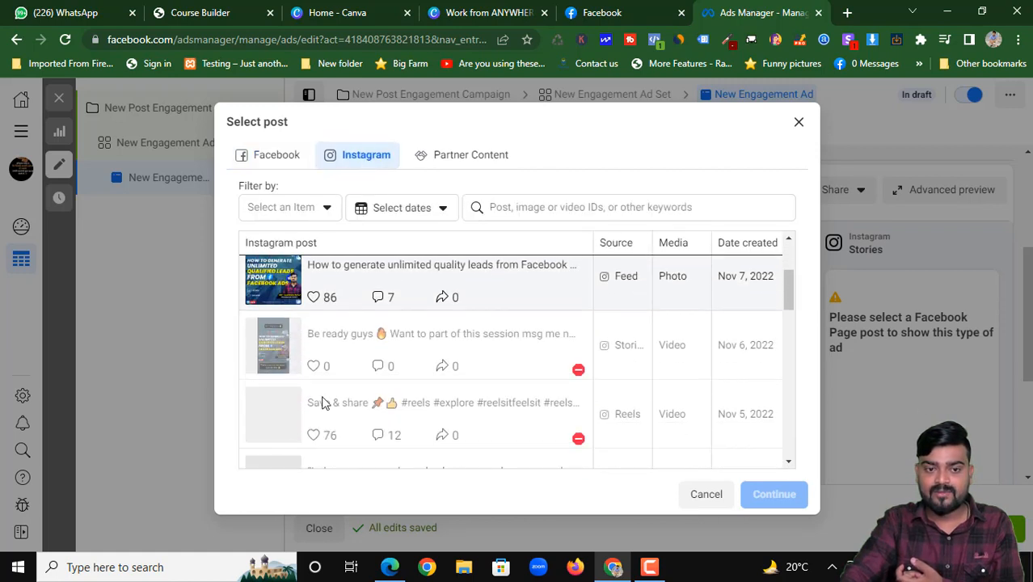
scroll(378, 371, "up", 2)
scroll(360, 394, "down", 6)
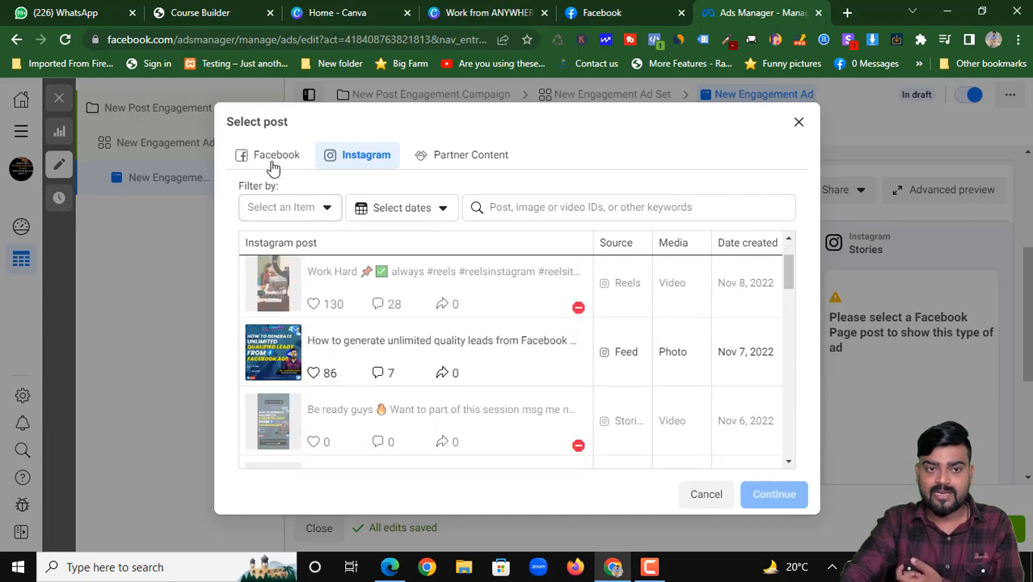
left_click(270, 160)
left_click(337, 368)
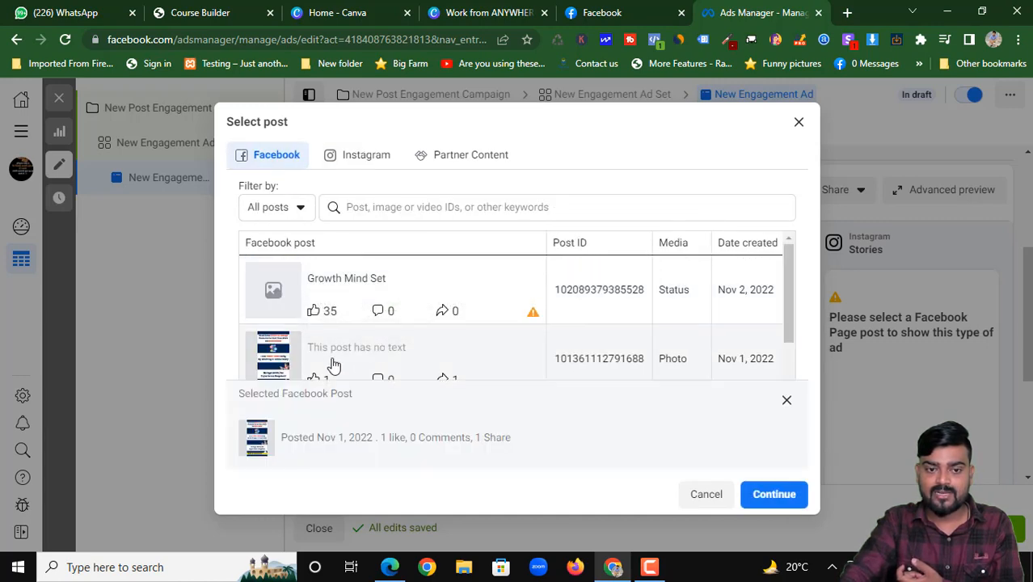
left_click(766, 496)
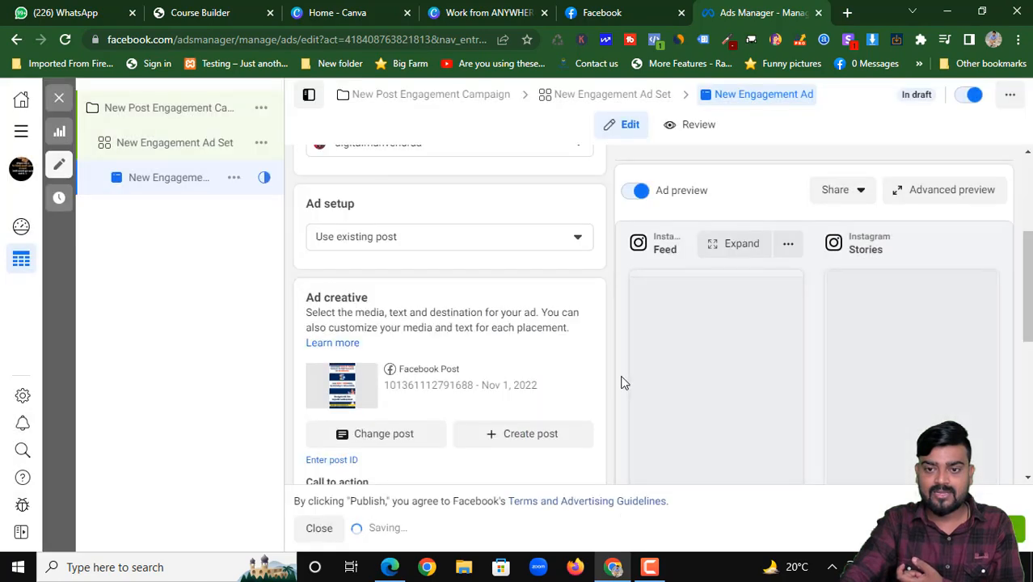
Open the creative of the Feed placement group for editing and browse the account images for replacement media
scroll(728, 327, "down", 3)
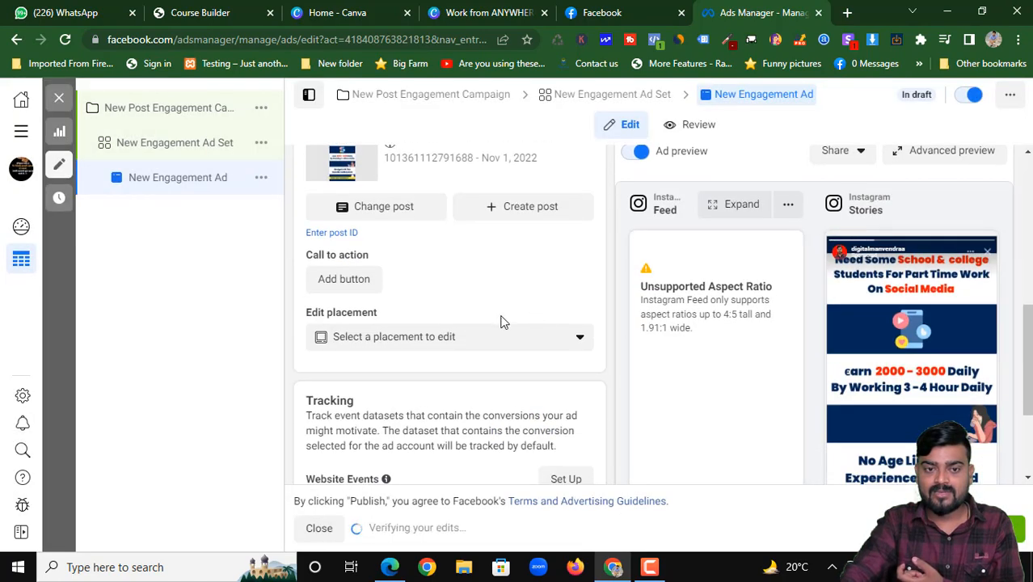
left_click(429, 339)
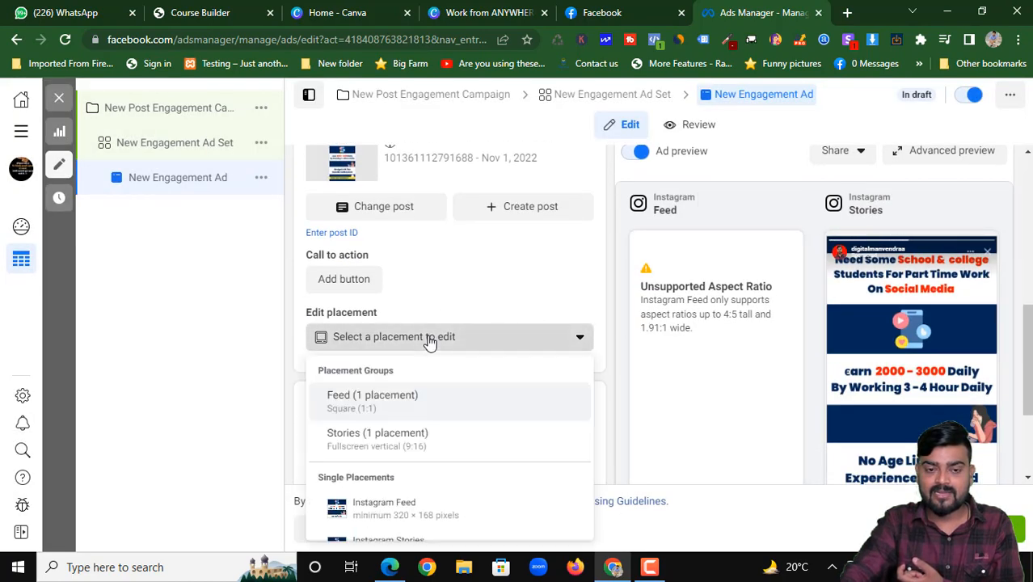
left_click(389, 410)
scroll(653, 372, "down", 3)
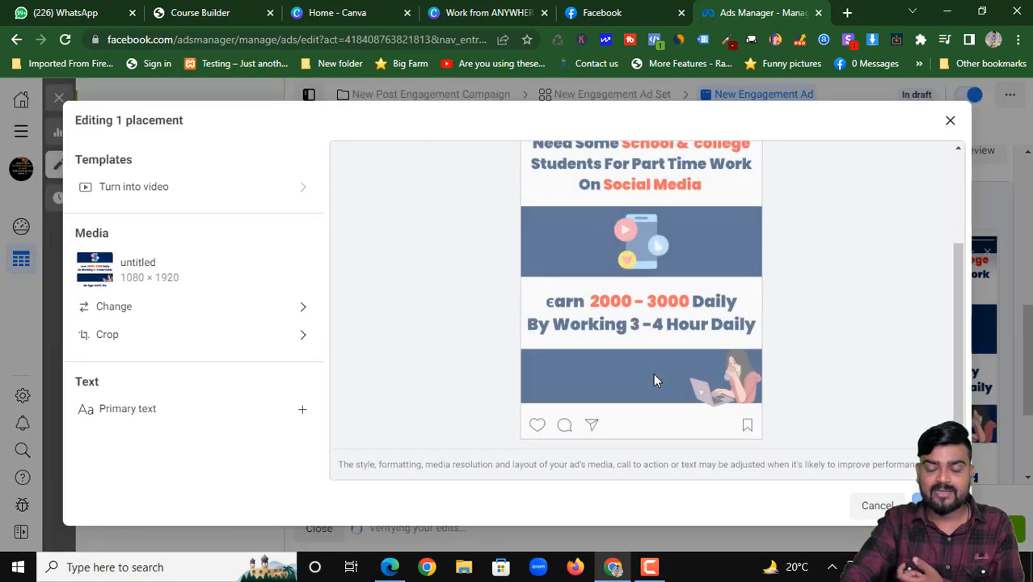
scroll(650, 325, "up", 1)
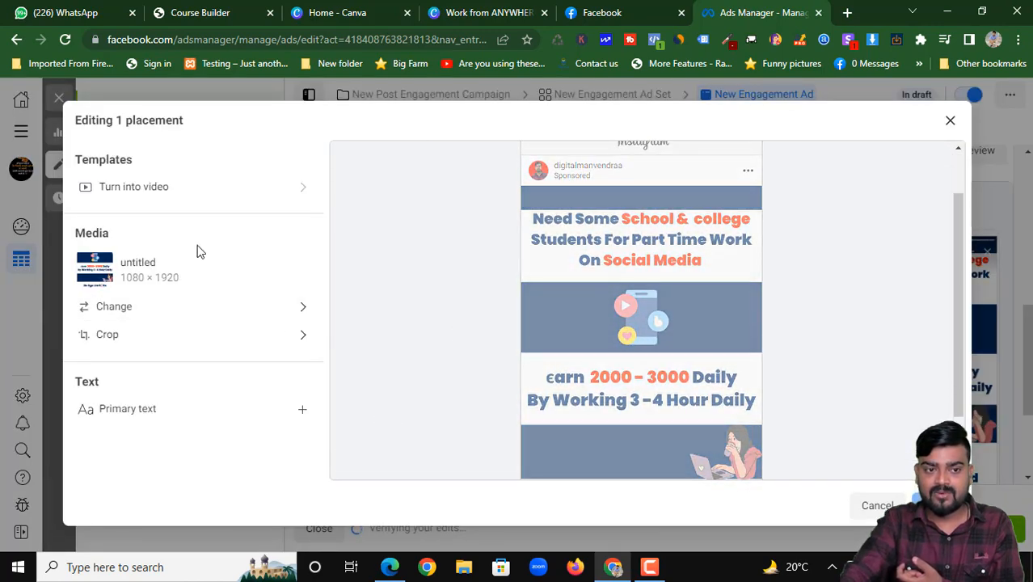
left_click(175, 318)
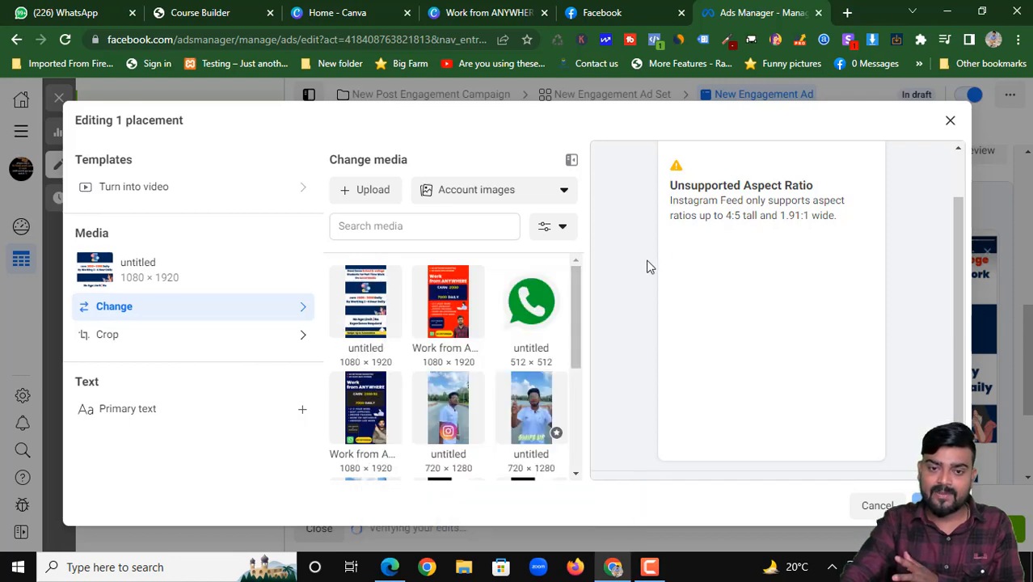
scroll(449, 380, "down", 5)
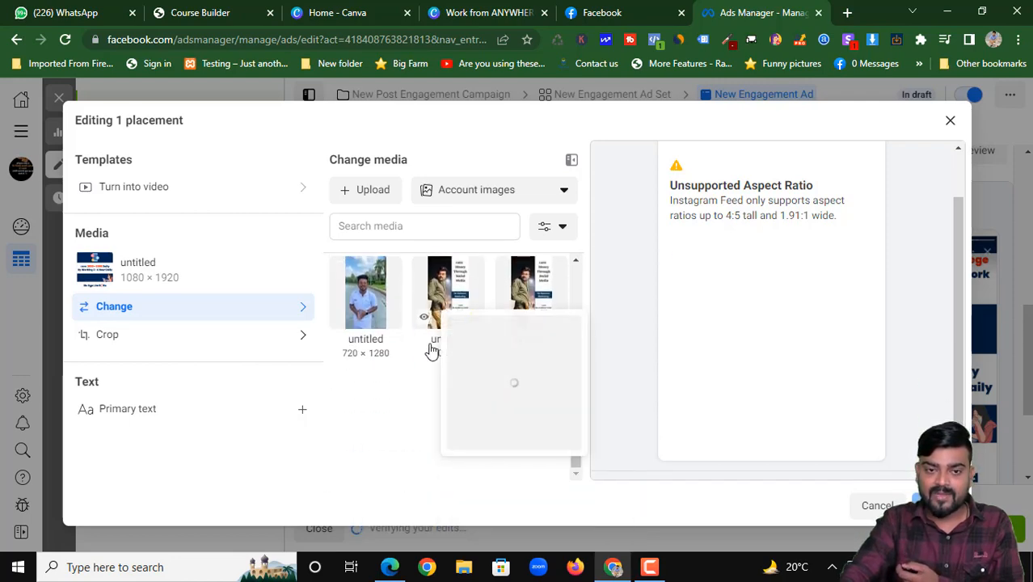
scroll(431, 346, "up", 5)
Upload the portrait picture on a black background from the desktop folder on the Desktop as the Feed placement's media
left_click(374, 192)
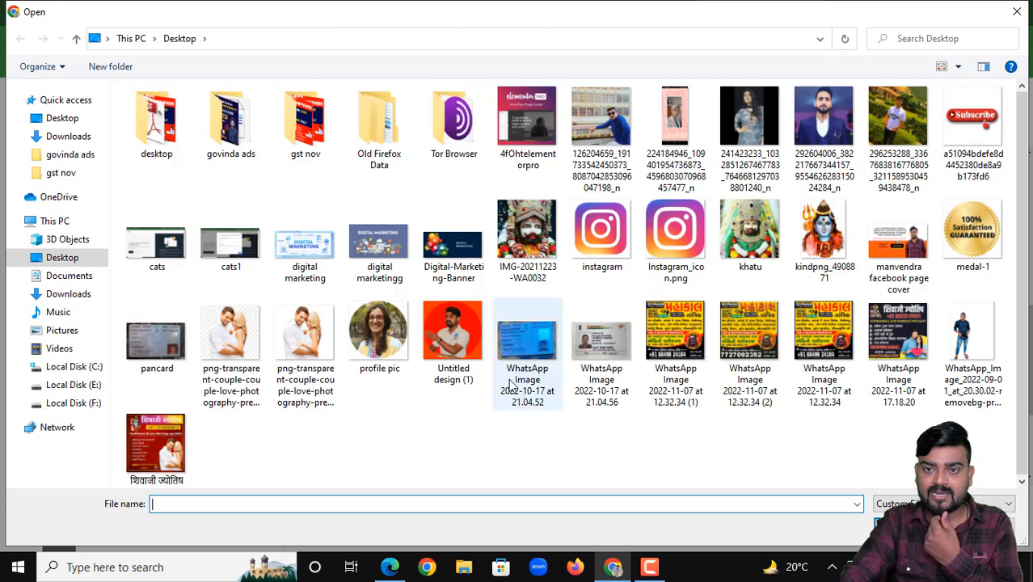
double_click(288, 143)
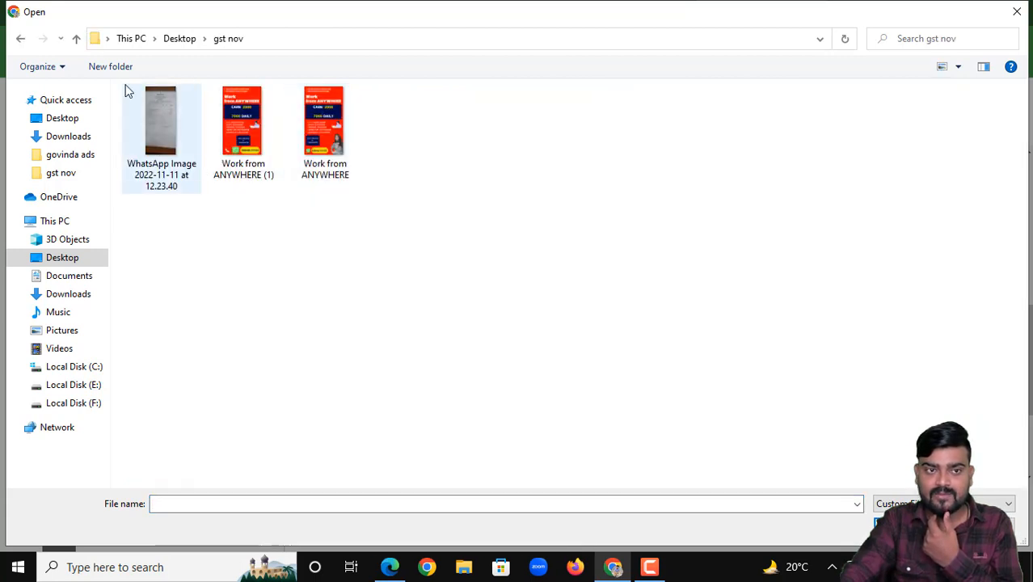
left_click(76, 38)
double_click(156, 150)
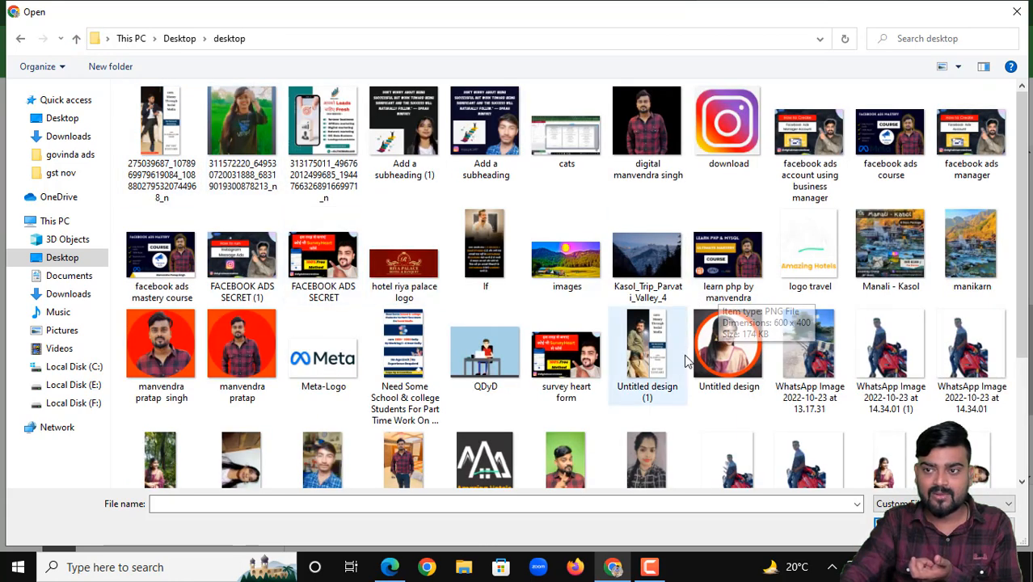
scroll(664, 412, "down", 2)
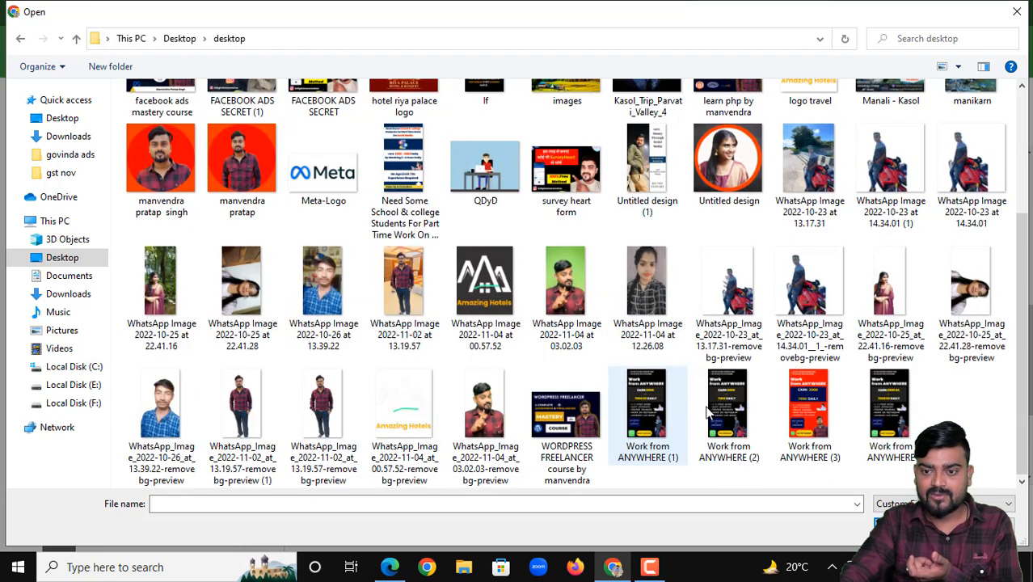
scroll(523, 237, "up", 2)
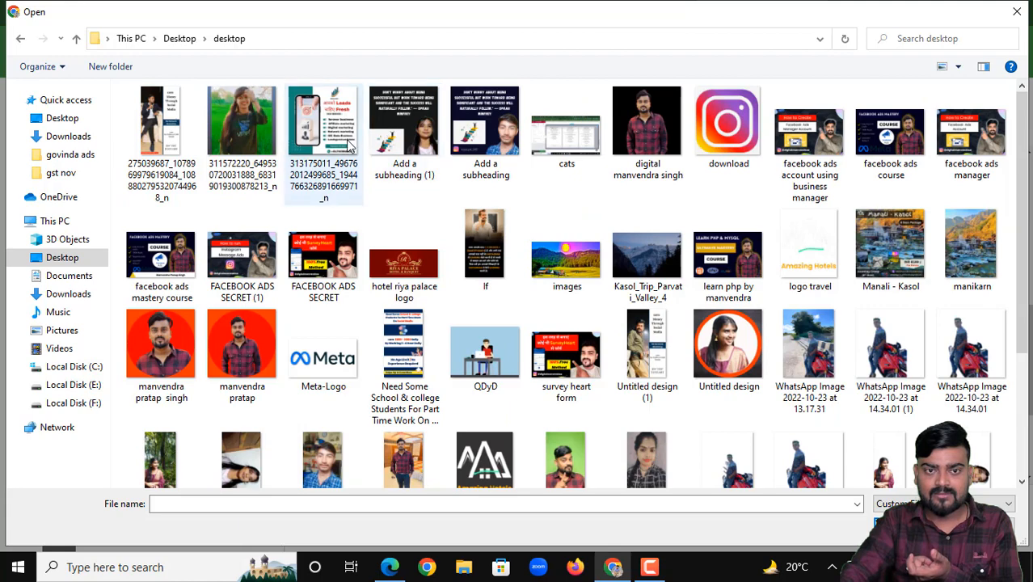
left_click(658, 139)
key("Return")
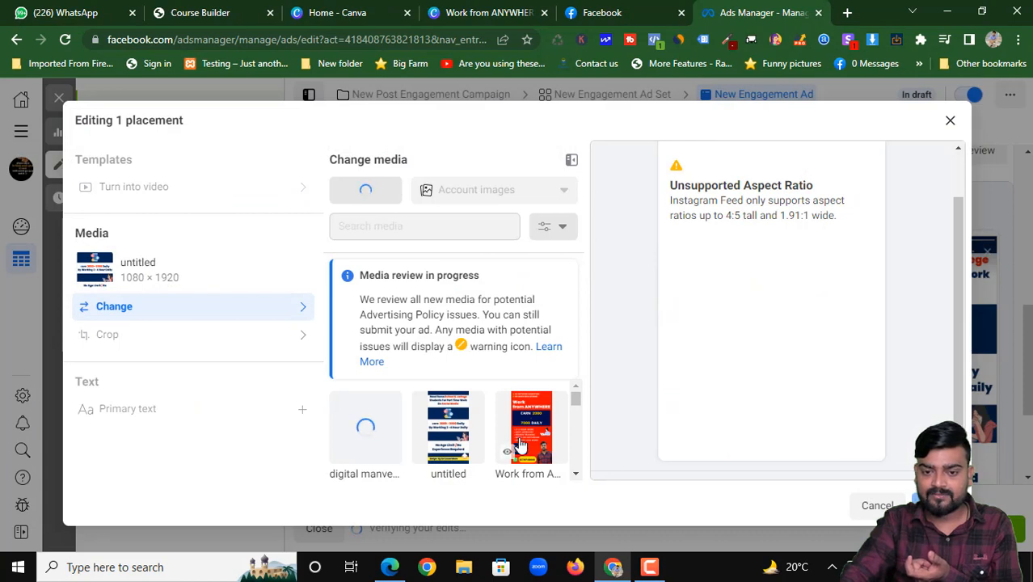
Save the uploaded portrait as the Instagram Feed media and compare the Feed and Stories previews
scroll(566, 388, "down", 1)
scroll(600, 404, "up", 1)
scroll(454, 463, "up", 1)
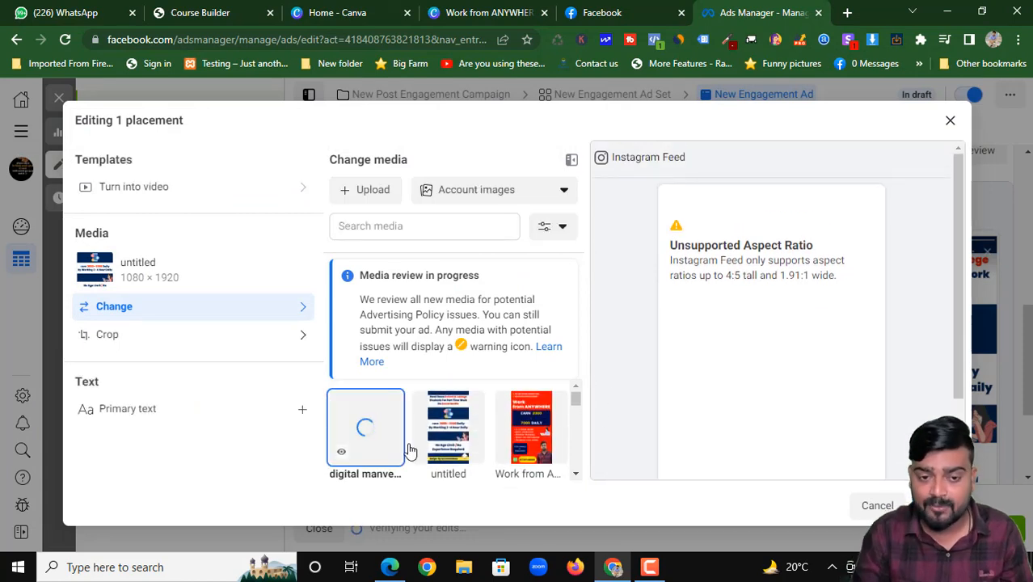
scroll(871, 353, "down", 2)
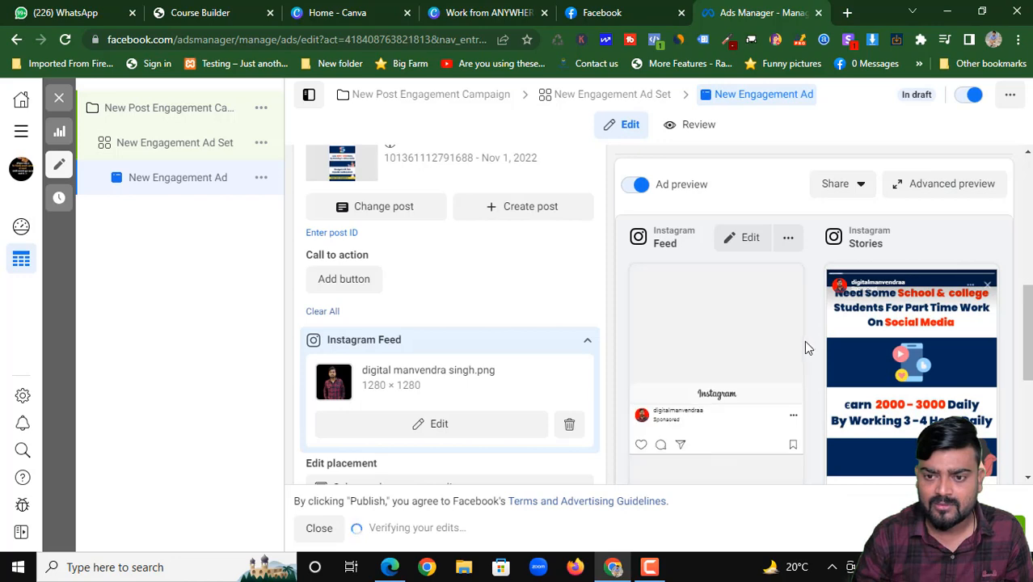
scroll(804, 341, "down", 2)
scroll(801, 356, "down", 1)
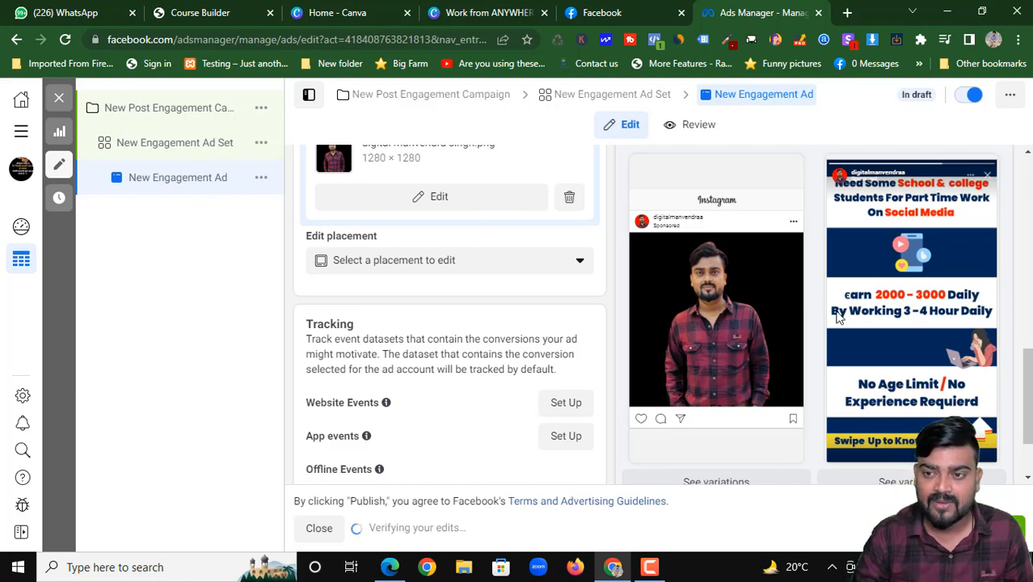
scroll(694, 300, "up", 2)
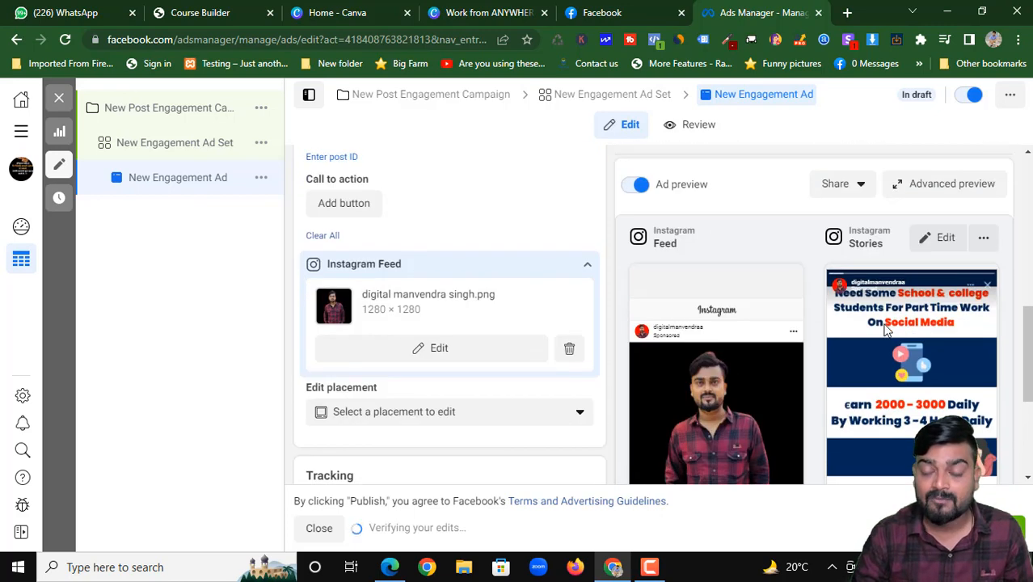
Try the Send message and Send WhatsApp message call-to-action options for the post, and discard the change
scroll(518, 323, "down", 1)
scroll(394, 254, "up", 2)
left_click(347, 284)
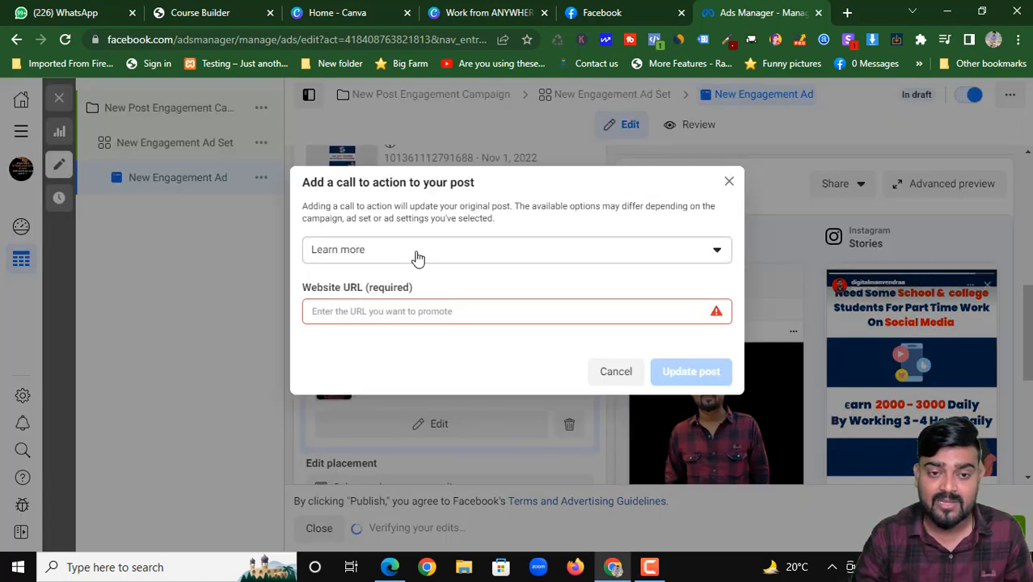
left_click(435, 314)
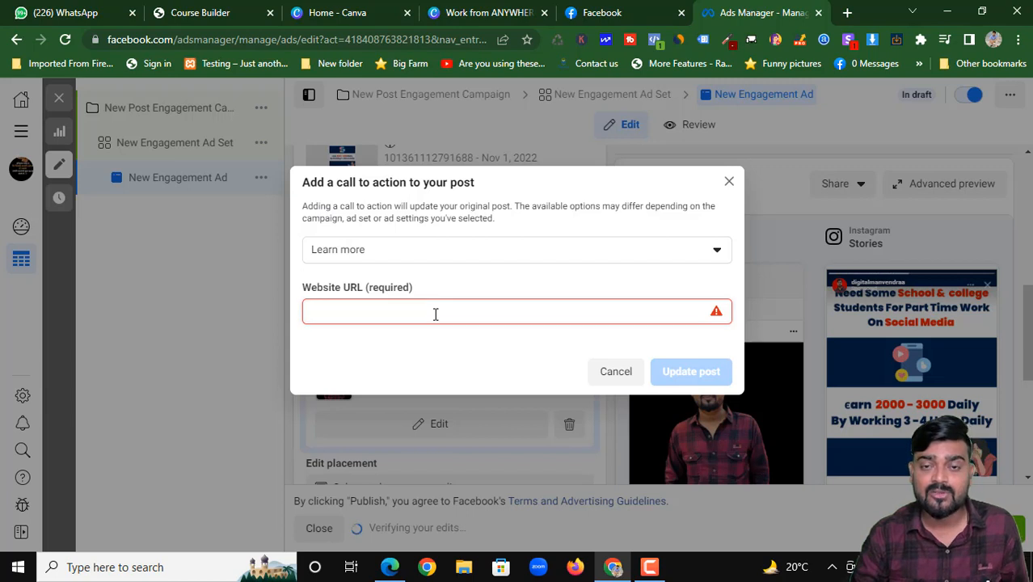
left_click(469, 257)
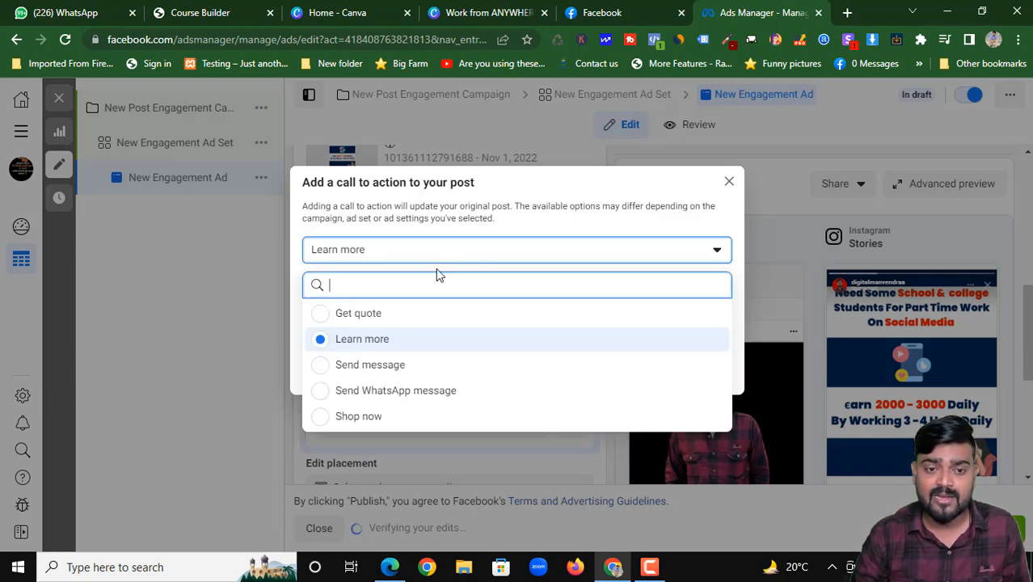
left_click(363, 365)
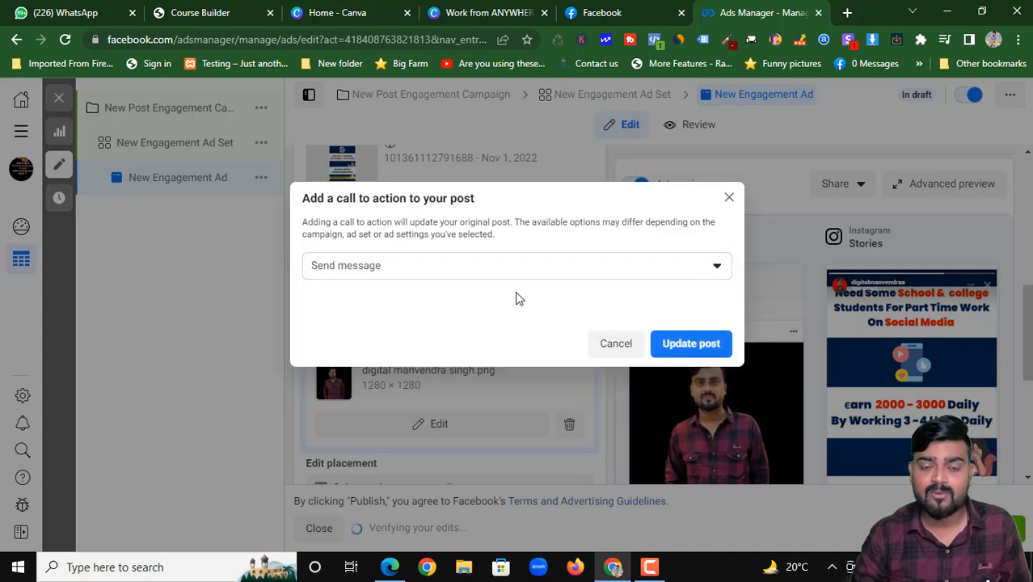
left_click(411, 281)
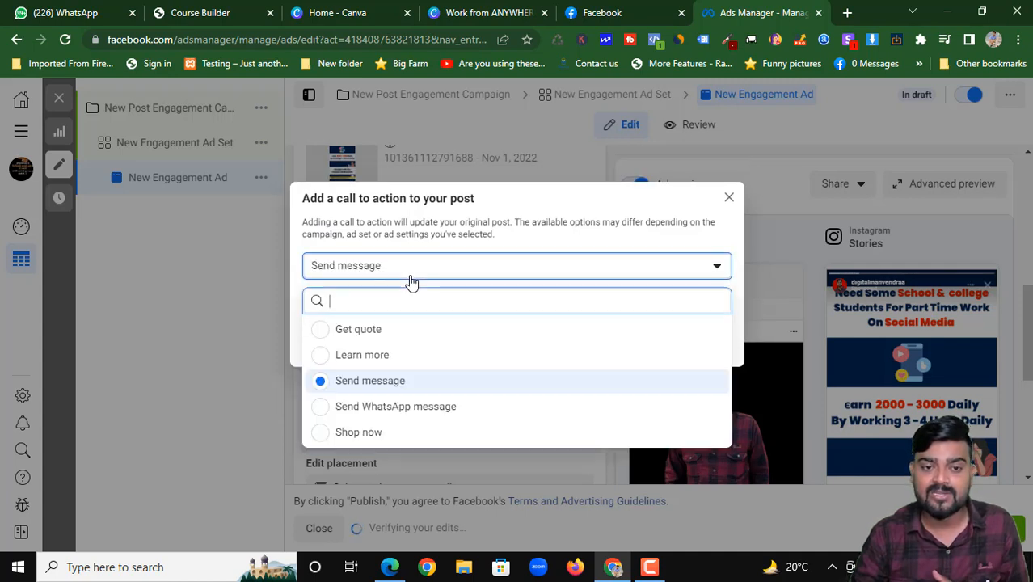
left_click(377, 412)
scroll(515, 351, "down", 1)
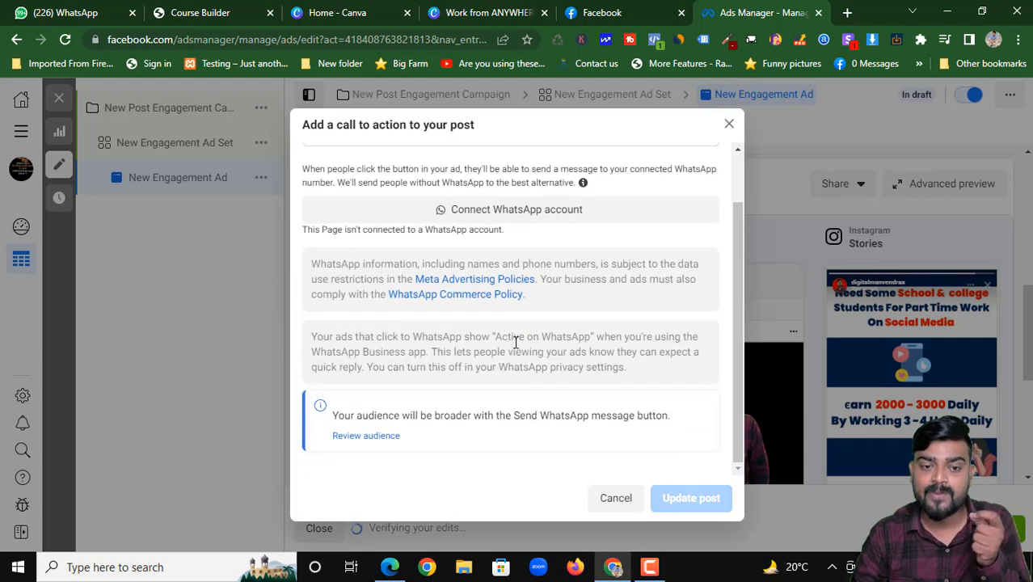
scroll(515, 342, "up", 1)
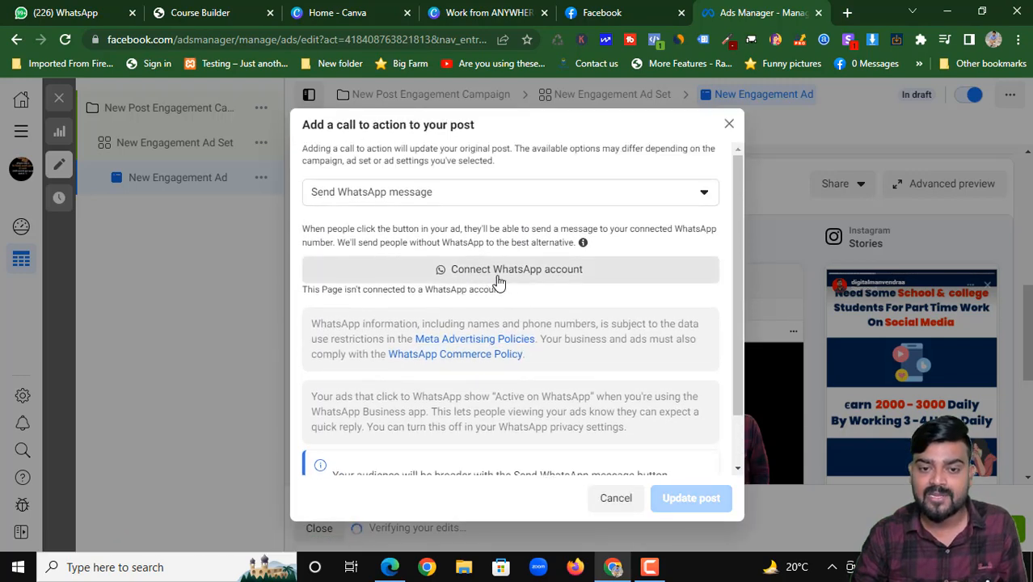
left_click(618, 497)
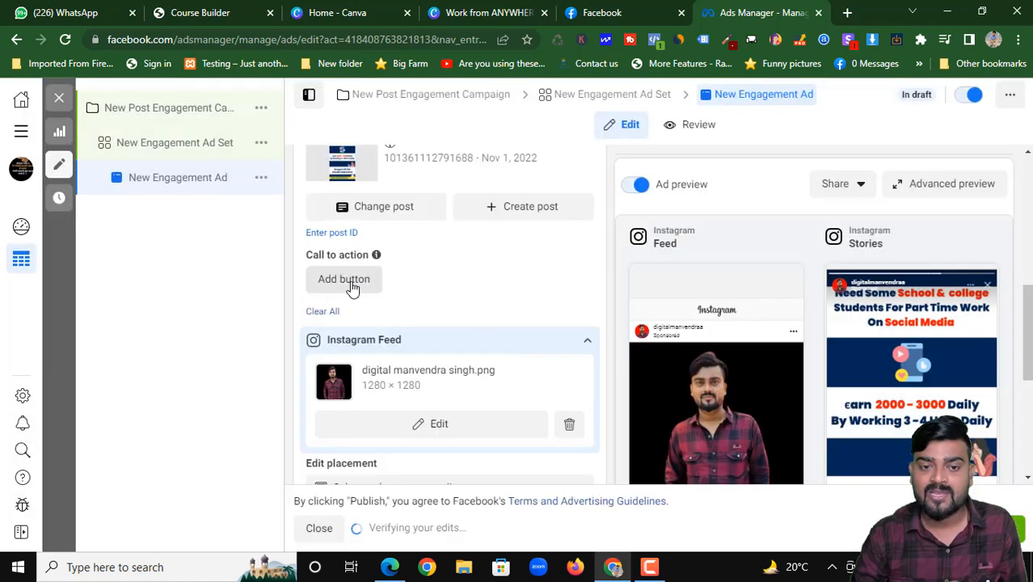
Add a Send message call to action to the post and update the post
left_click(348, 283)
scroll(445, 338, "down", 1)
scroll(494, 210, "up", 2)
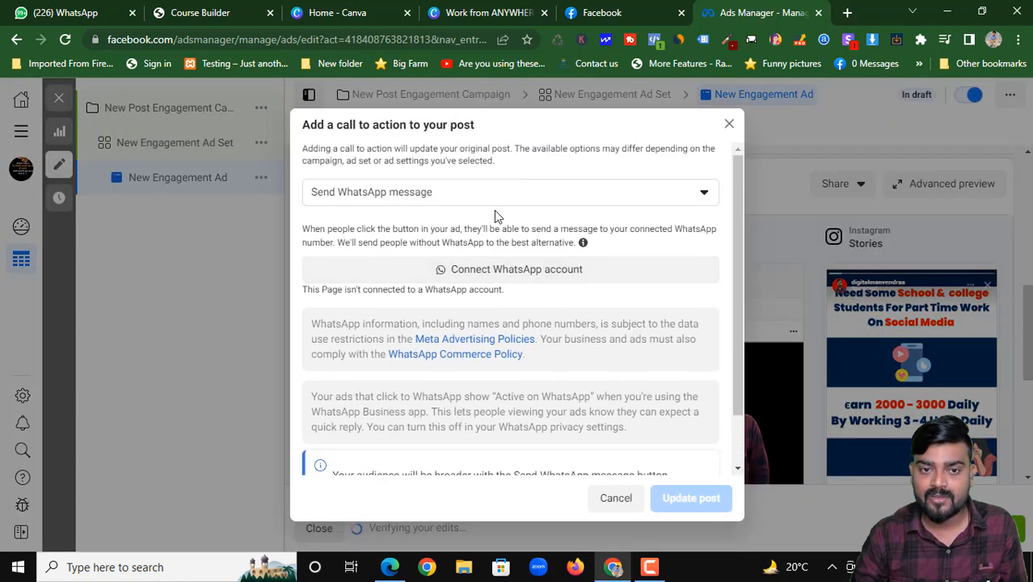
left_click(489, 194)
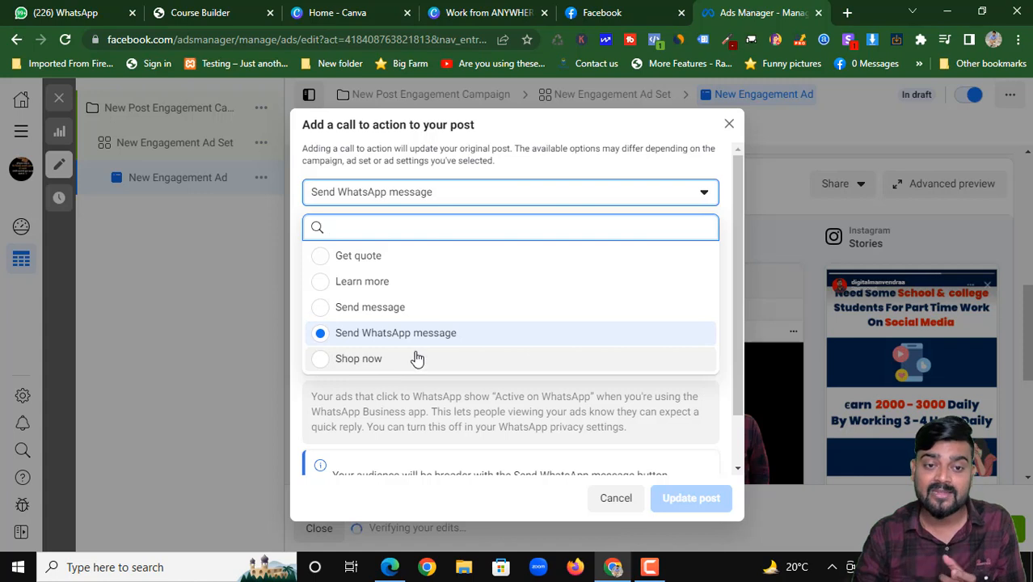
left_click(411, 307)
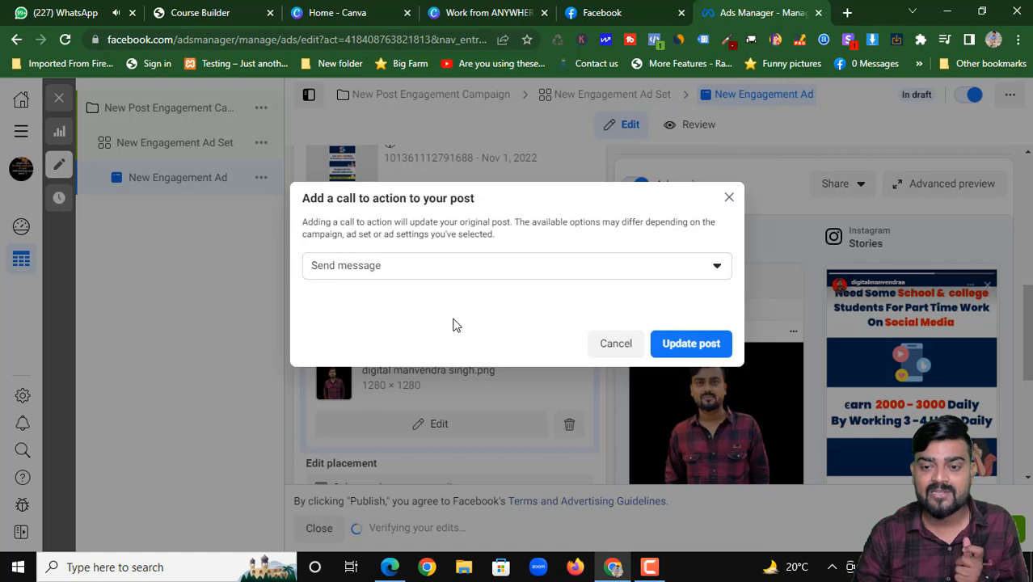
left_click(650, 344)
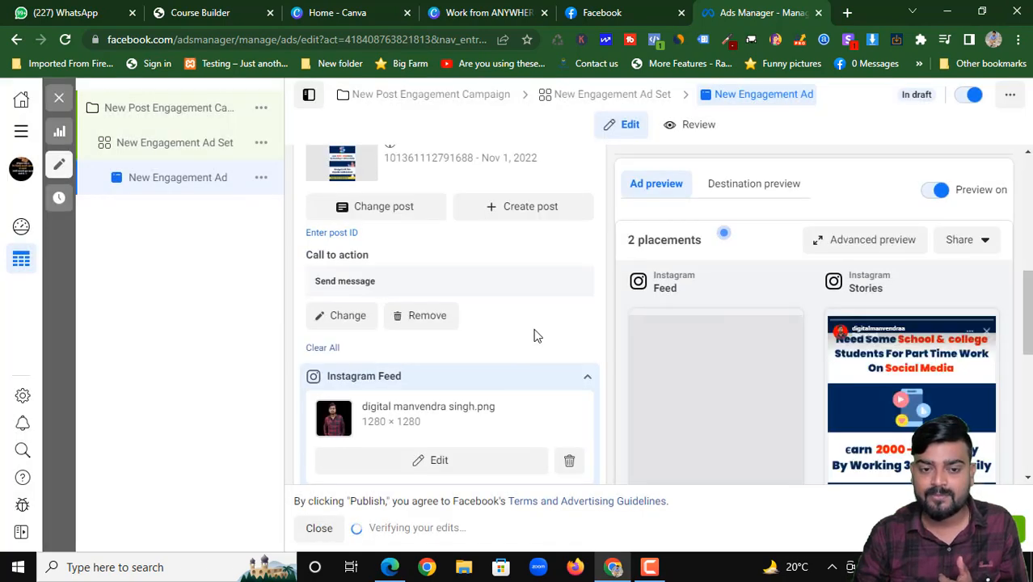
Examine the ad's message template options, including Start conversations, Automated chat and Advanced setup, and the Tracking section
scroll(532, 346, "down", 3)
scroll(531, 340, "down", 1)
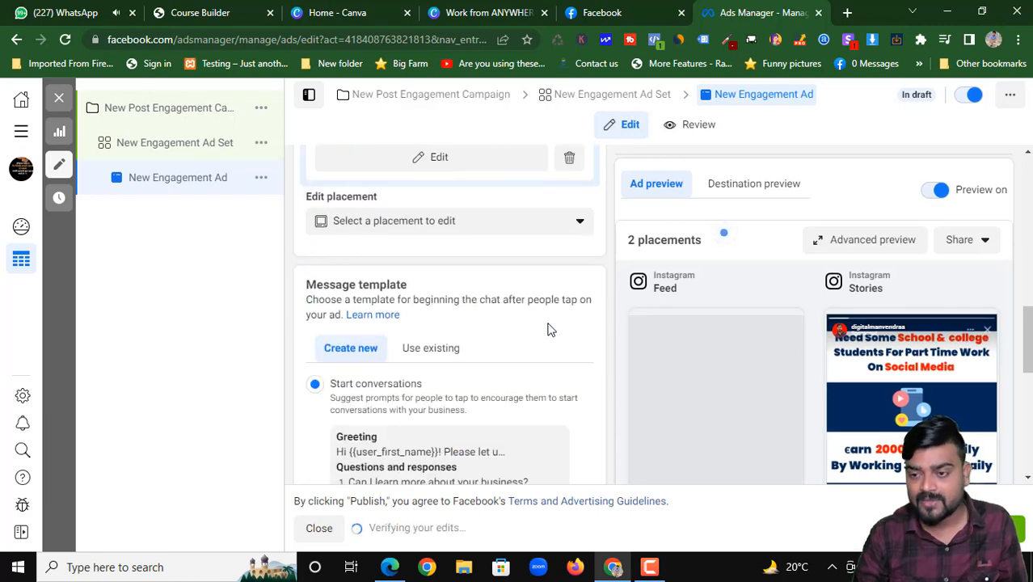
scroll(686, 325, "down", 5)
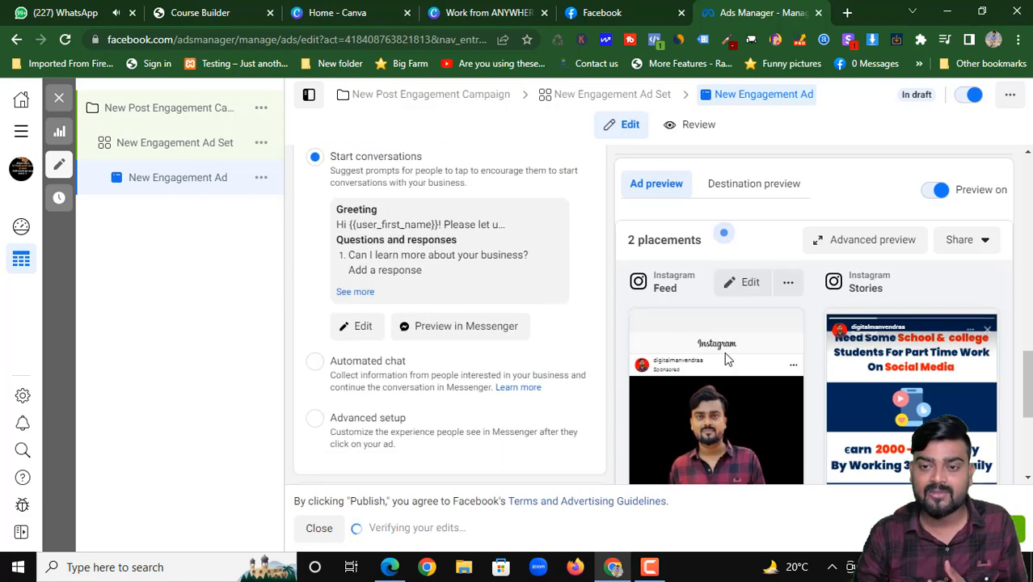
scroll(689, 345, "down", 1)
scroll(523, 343, "up", 1)
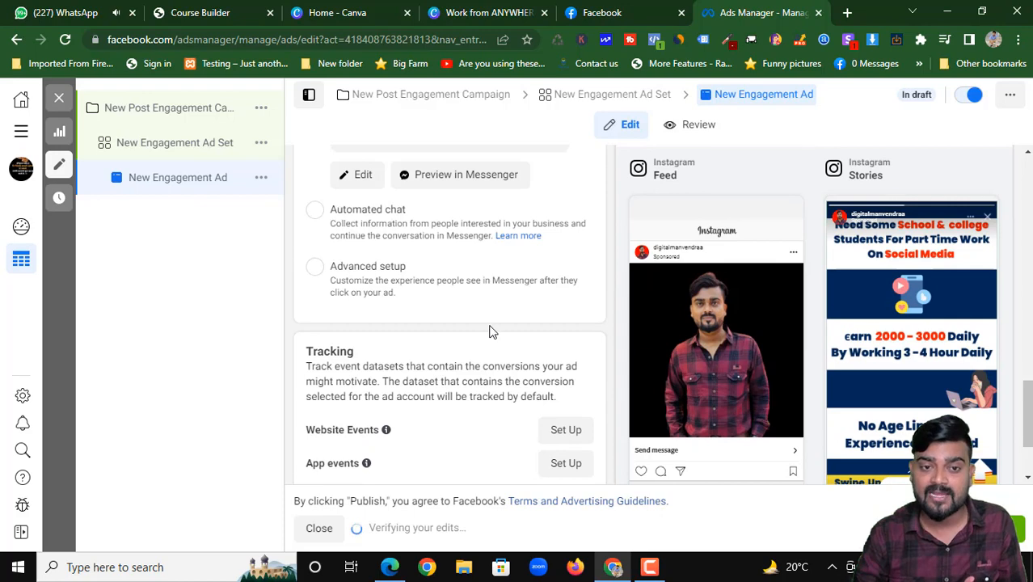
scroll(437, 341, "up", 1)
scroll(437, 341, "up", 2)
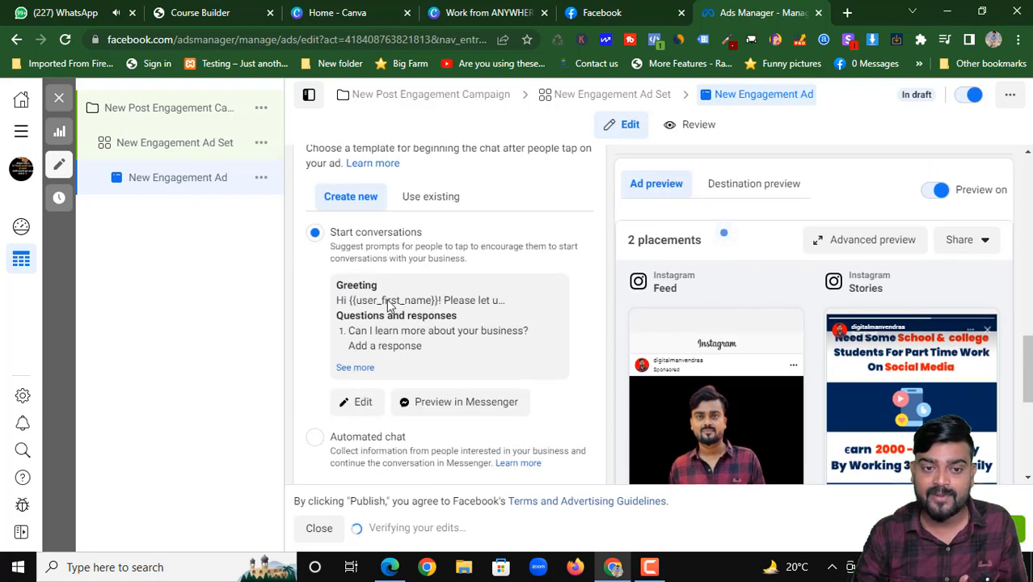
scroll(396, 318, "up", 2)
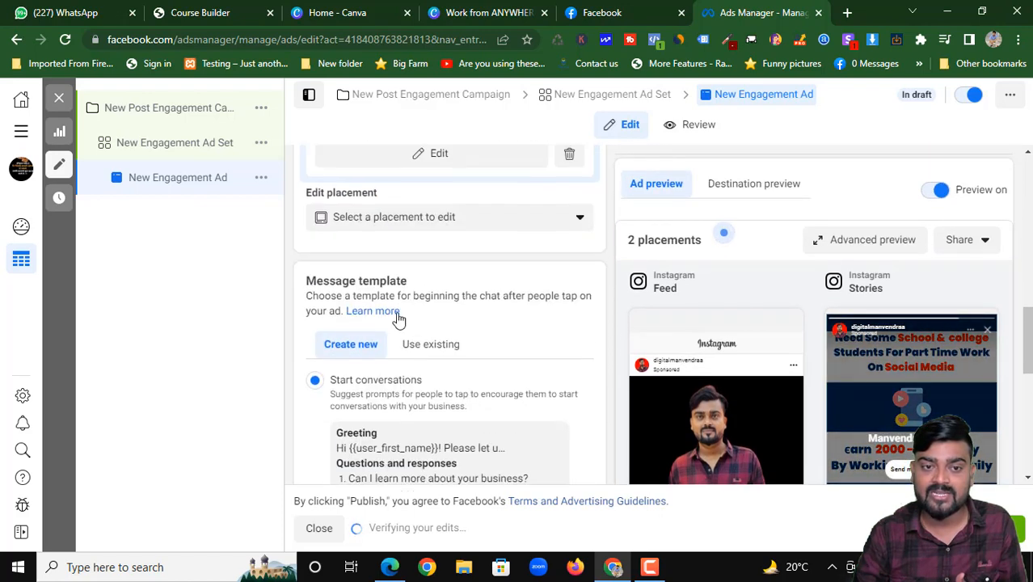
scroll(533, 378, "down", 3)
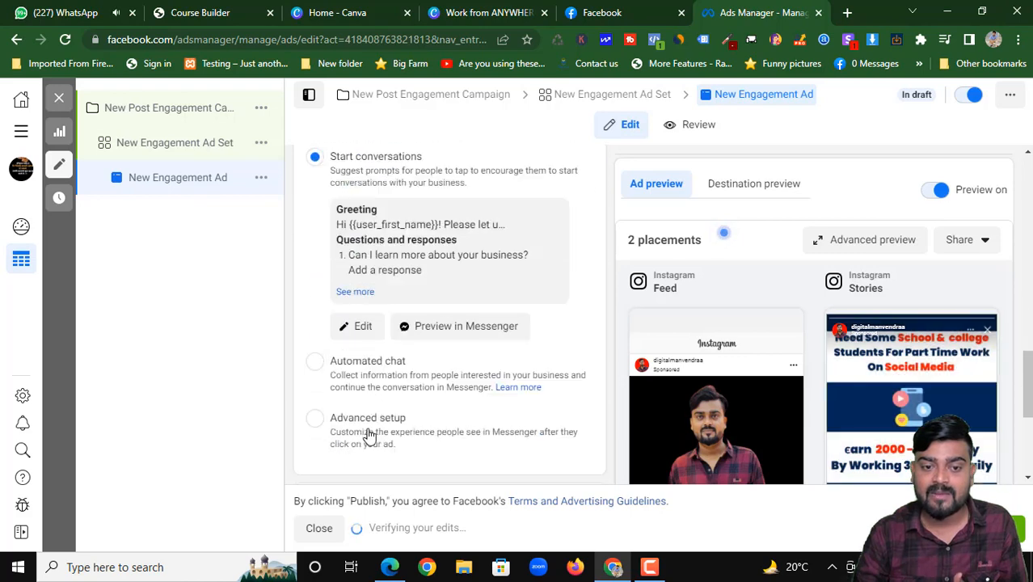
Edit the Start conversations template and set Question #1's automated response to "yes sure msg me on my whatsaap no"
left_click(347, 333)
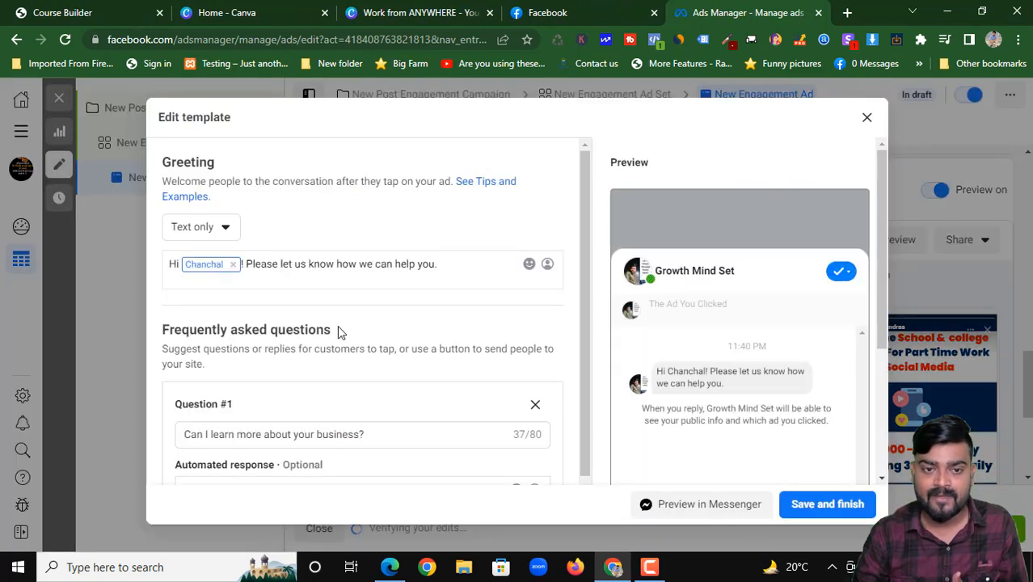
scroll(312, 322, "down", 2)
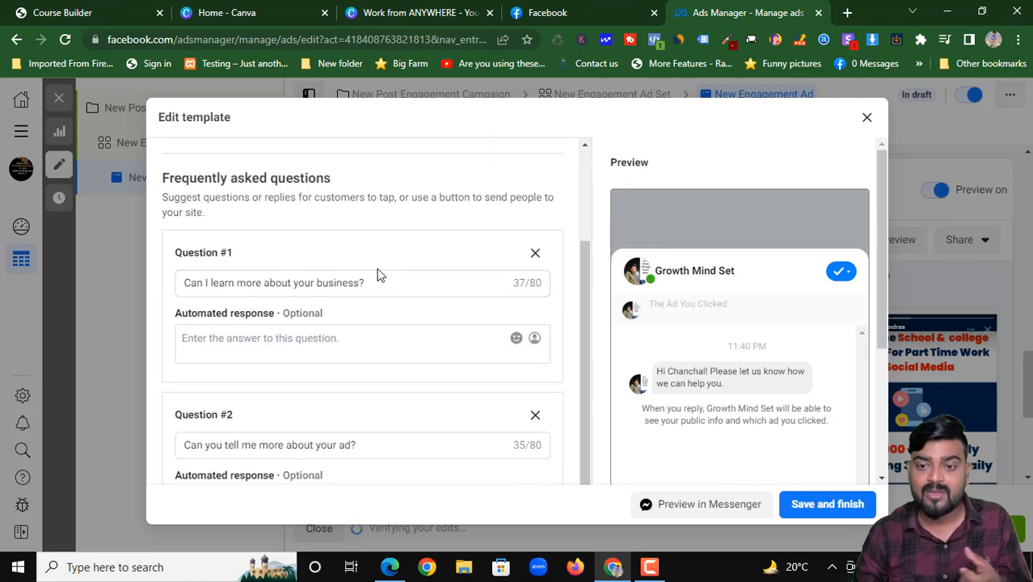
scroll(380, 292, "down", 1)
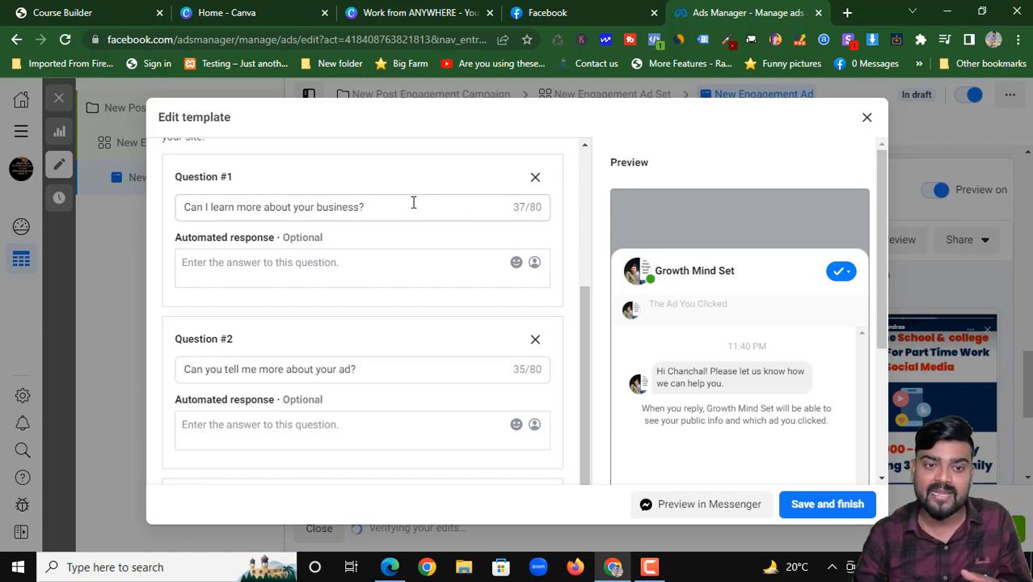
left_click_drag(412, 206, 329, 208)
left_click_drag(258, 226, 186, 233)
left_click(300, 272)
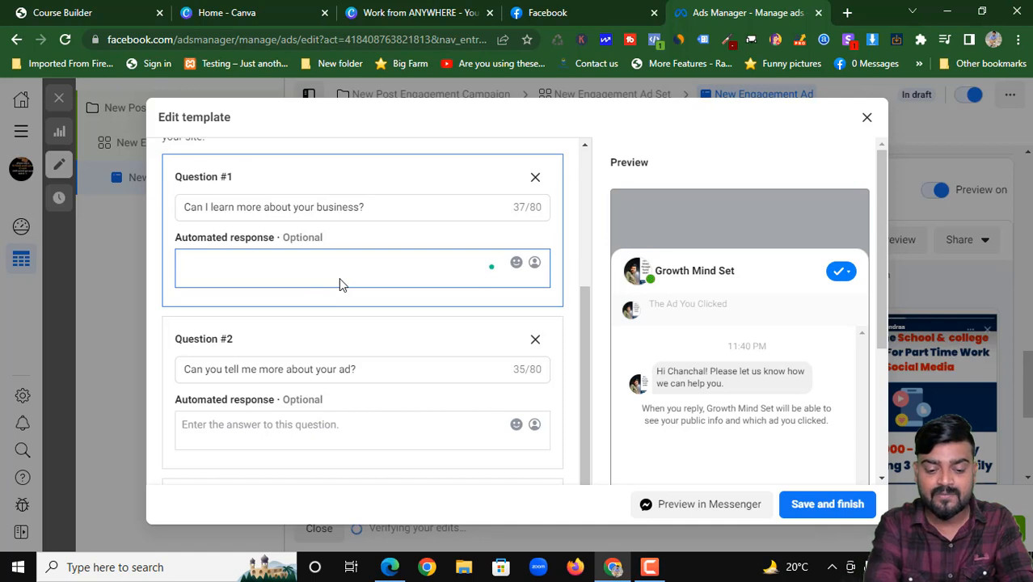
type("yes sure ms")
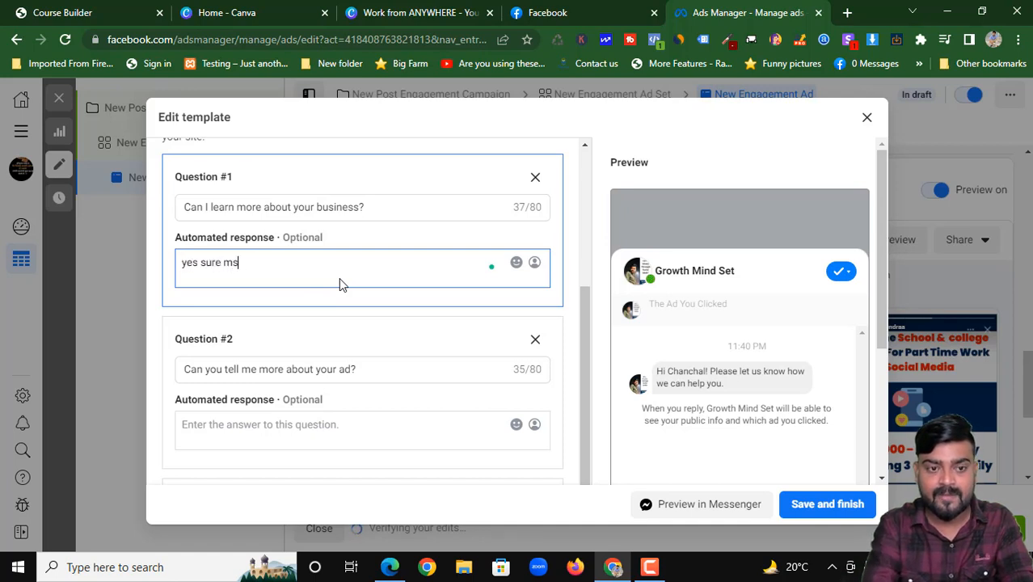
type("g me on my whatsaap")
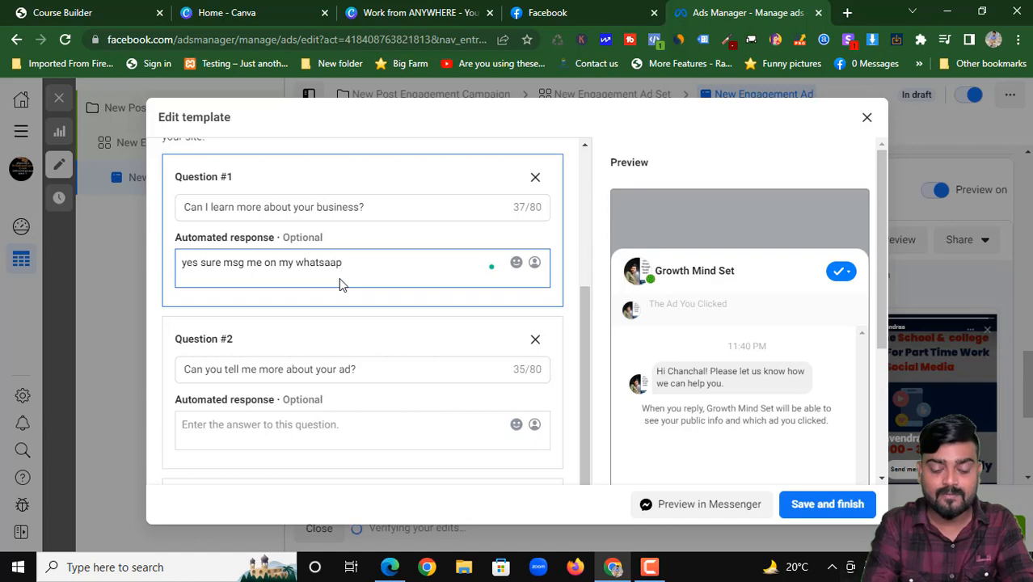
type(" no")
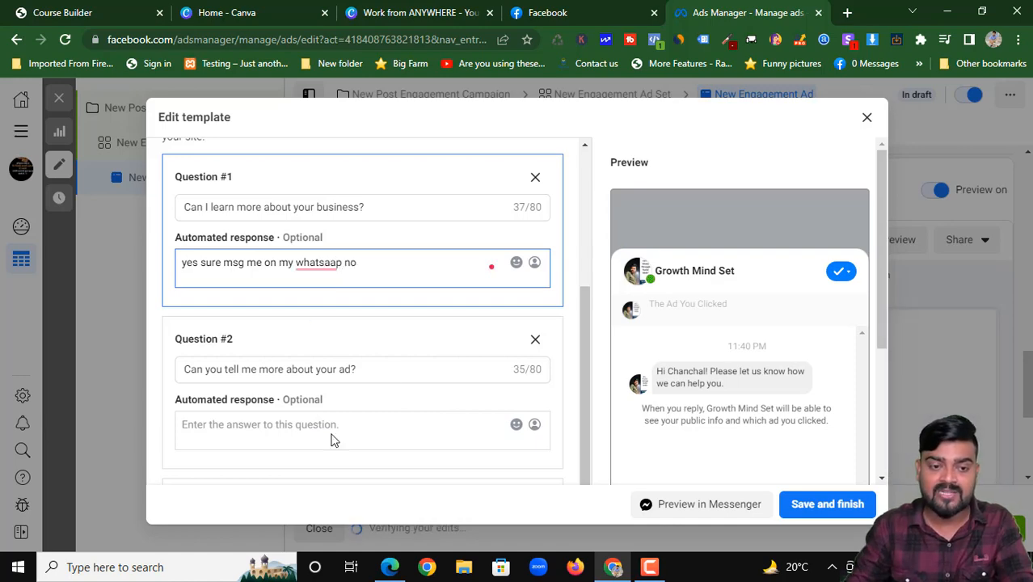
Check the remaining frequently asked questions and the template's save settings, and save the finished message template
scroll(306, 338, "down", 1)
scroll(295, 340, "down", 3)
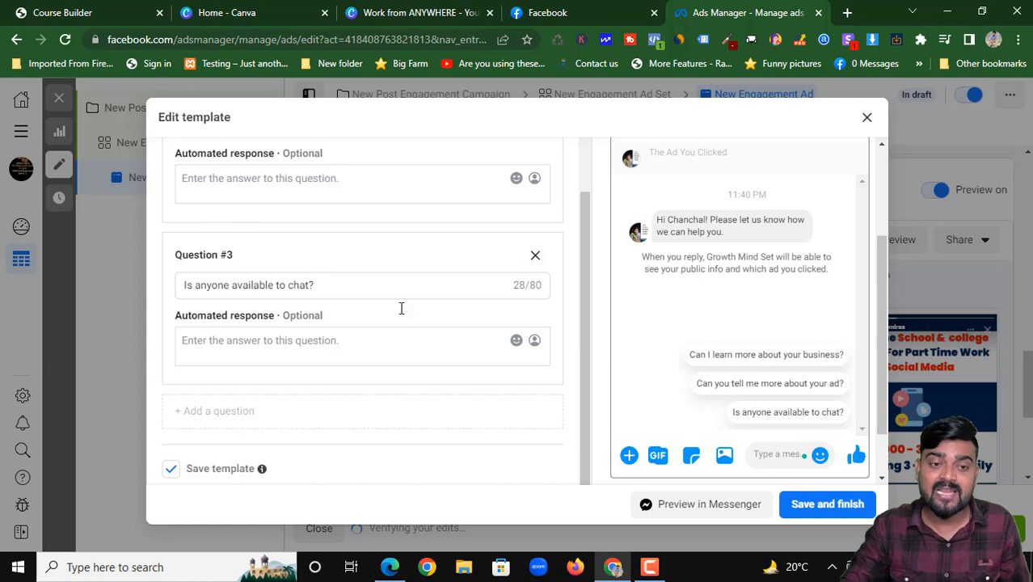
scroll(260, 330, "down", 1)
scroll(260, 330, "down", 1)
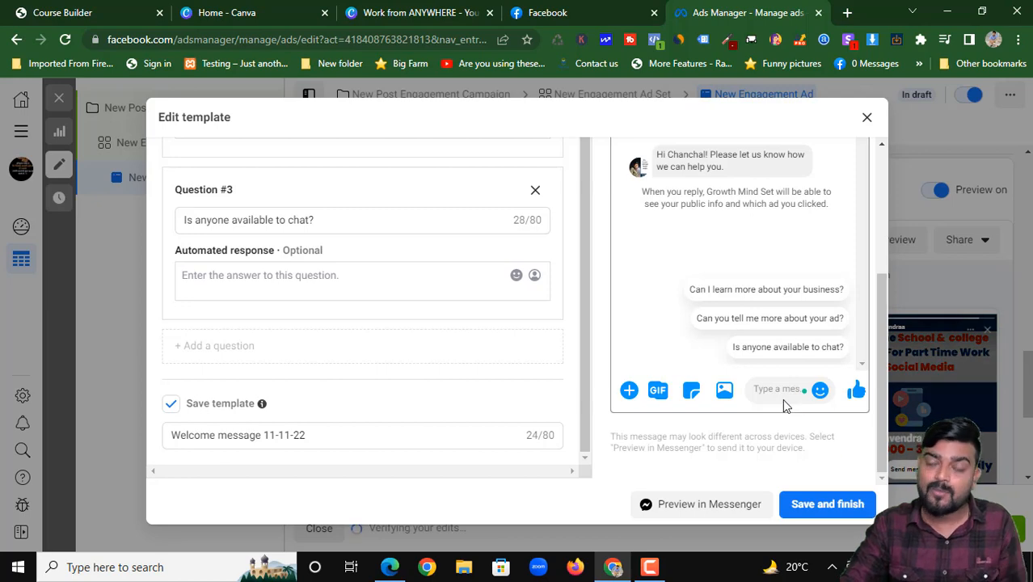
left_click(825, 502)
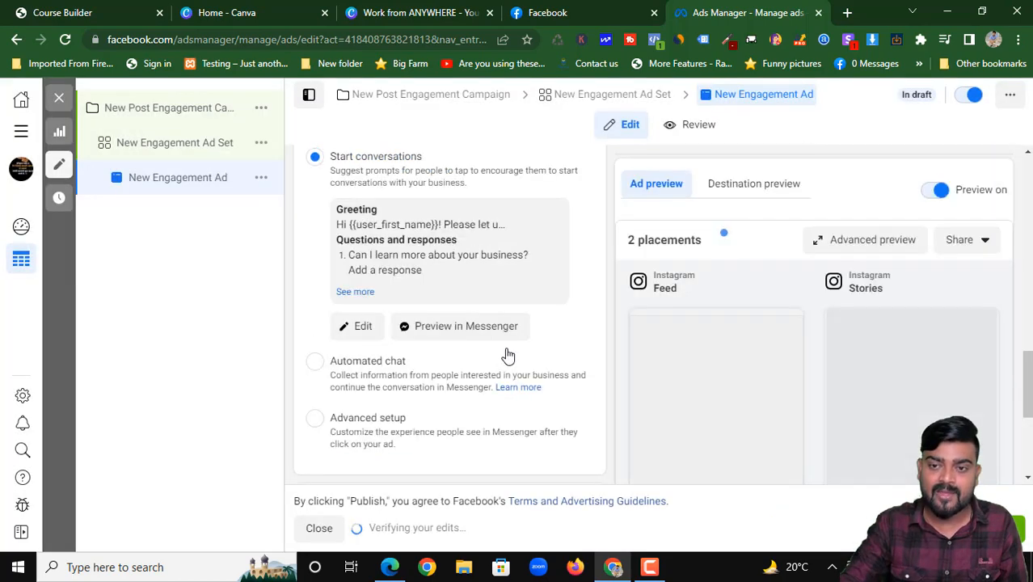
scroll(752, 374, "down", 3)
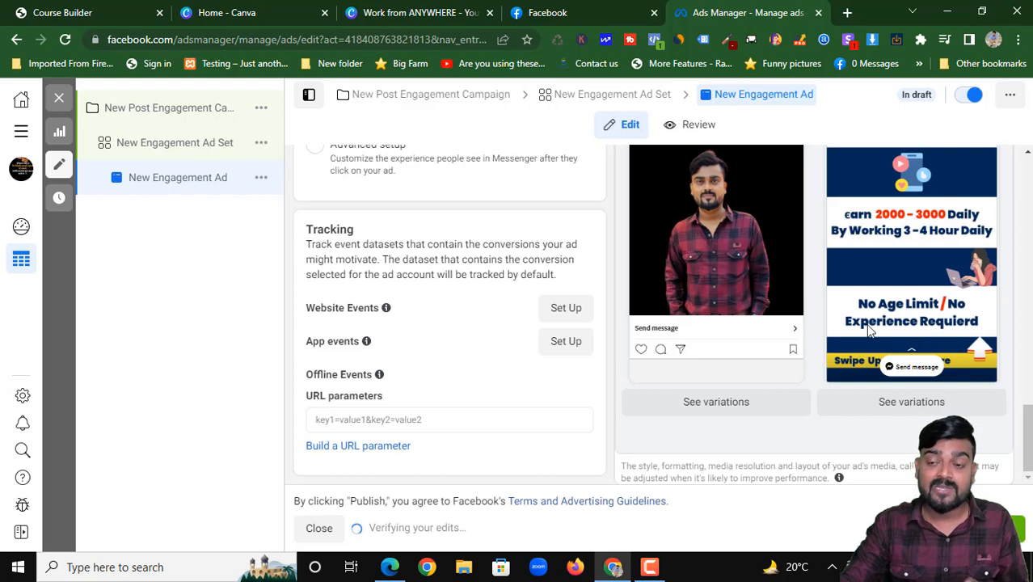
scroll(456, 372, "up", 5)
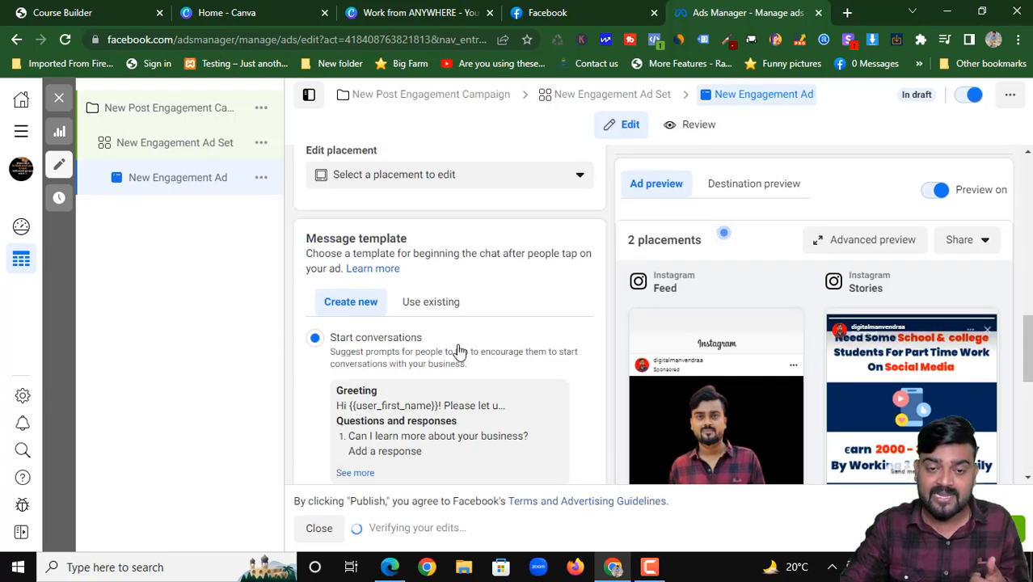
scroll(485, 363, "down", 2)
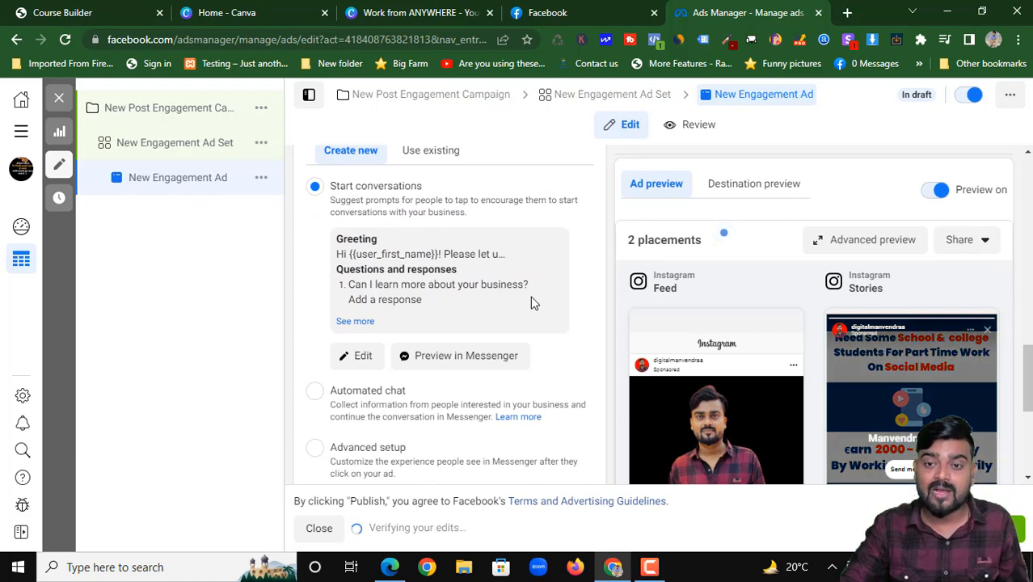
scroll(699, 307, "down", 3)
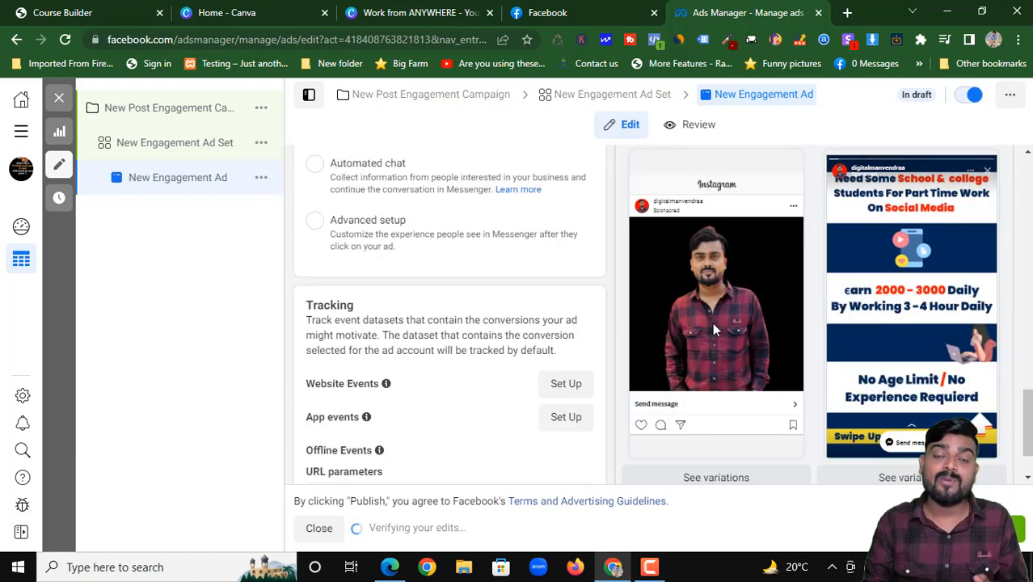